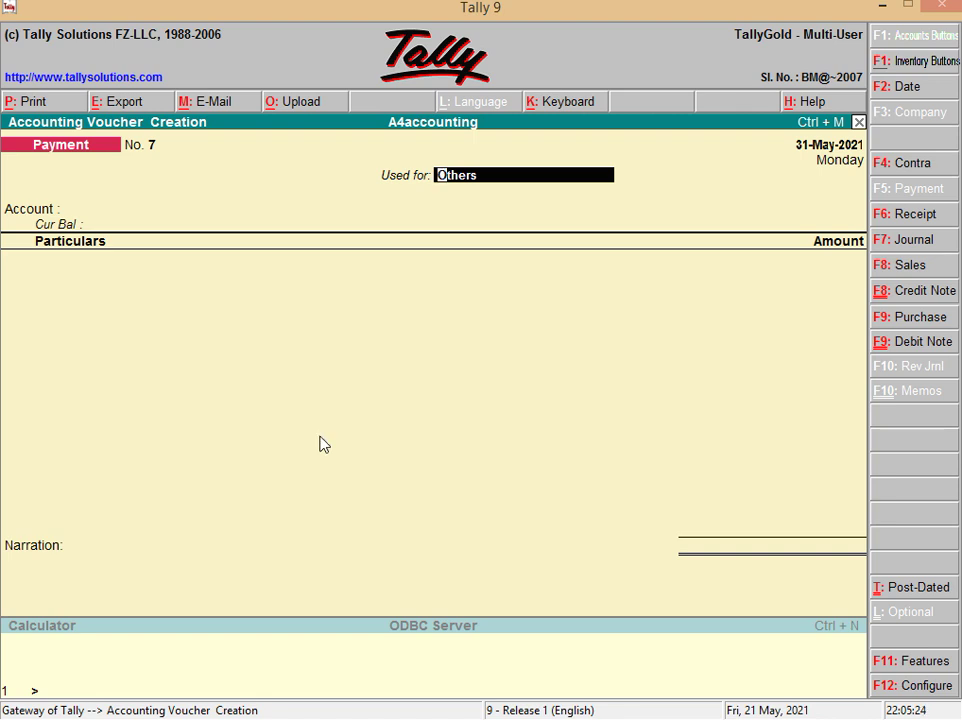
- Start a sales voucher dated 1-Aug-2021 per the transaction list in Windows Photo Viewer, leaving the reference blank
click(905, 266)
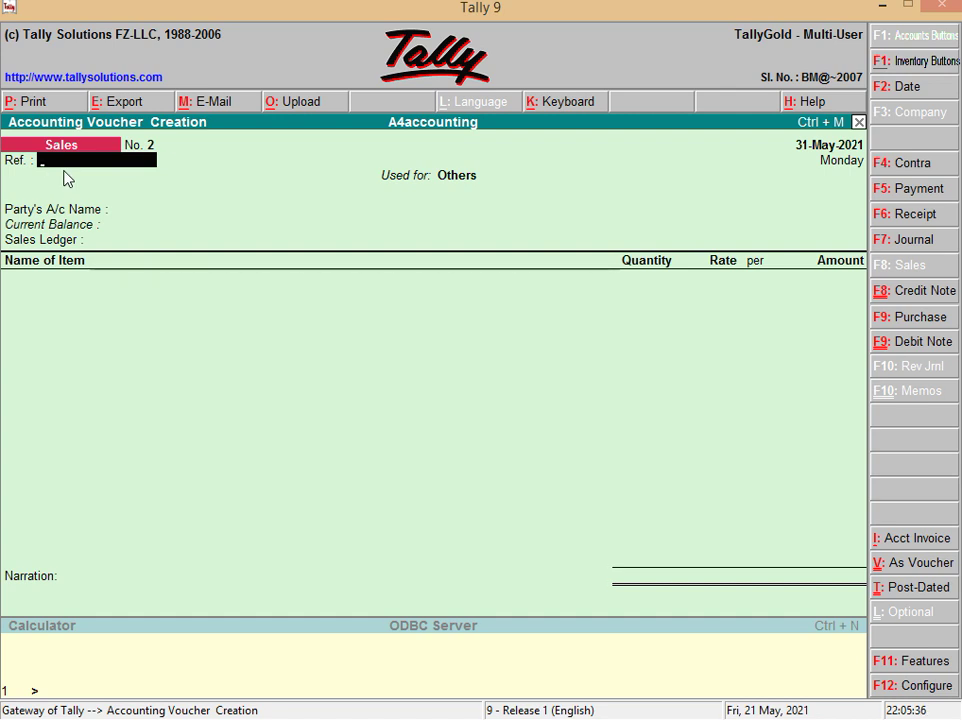
key(alt+Tab)
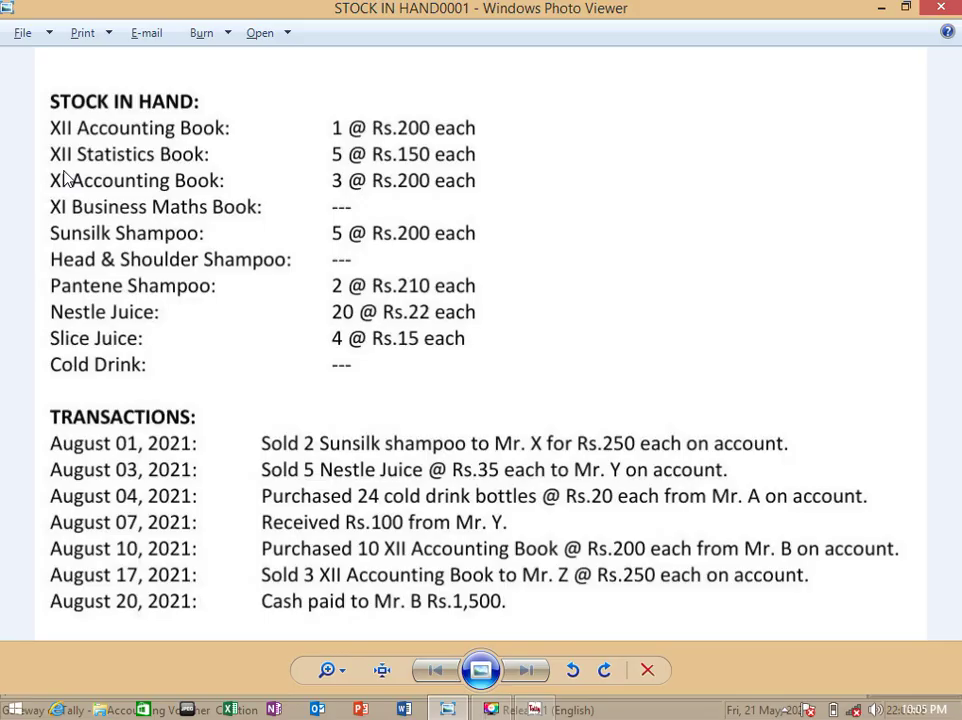
key(alt+Tab)
text(01-08-2021)
key(Return)
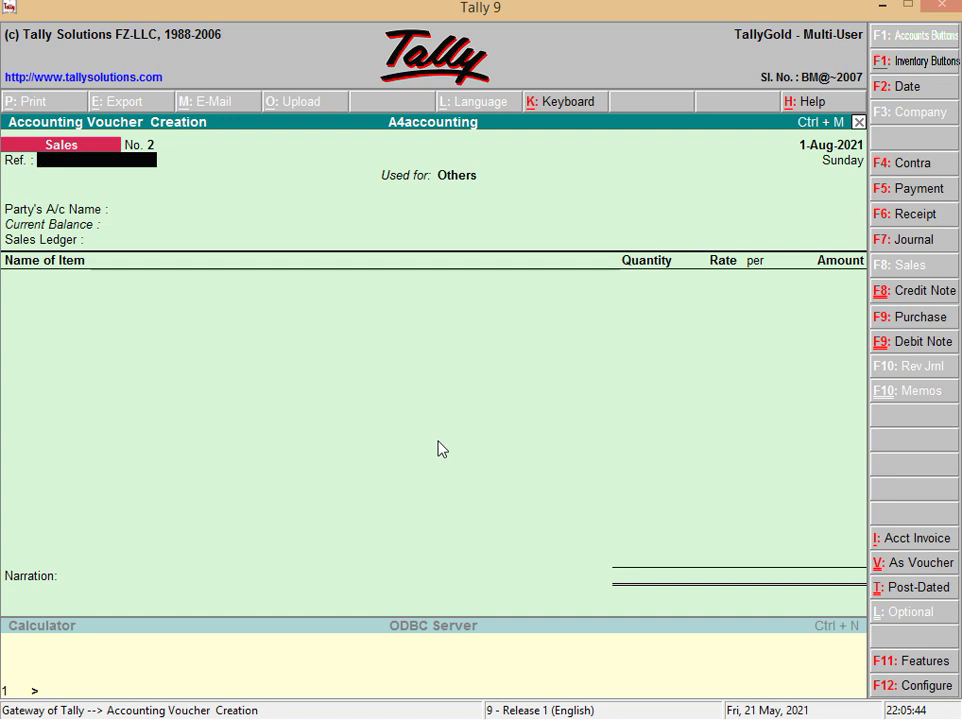
key(Return)
key(Return)
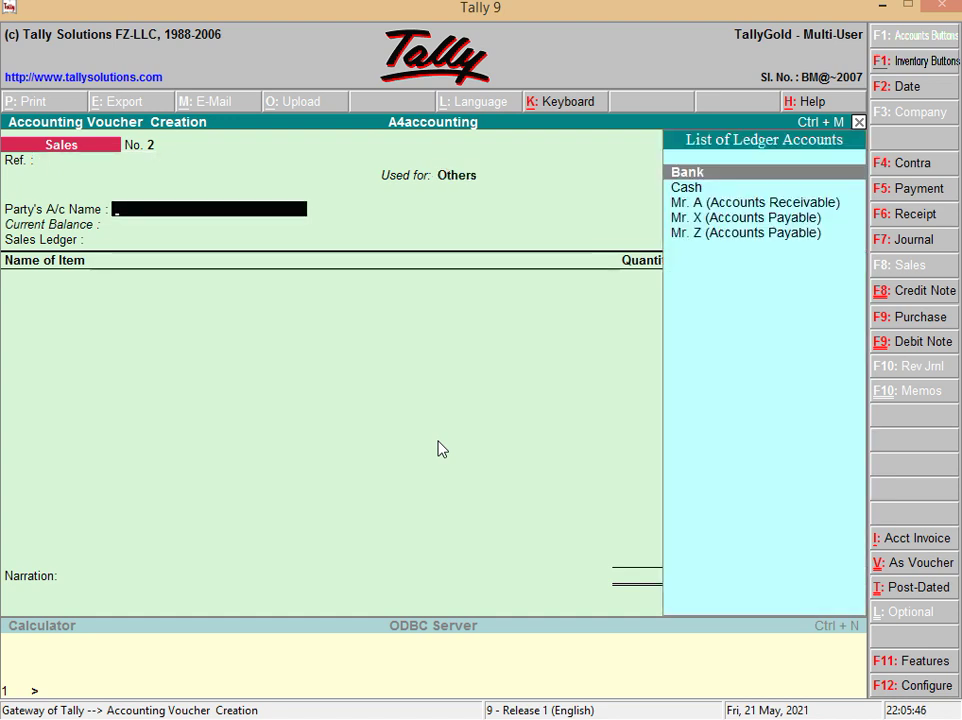
- Recheck the August 01 sale in Windows Photo Viewer and start a new party ledger named "Mr. B (Accounts Receivable)" without an alias
key(alt+Tab)
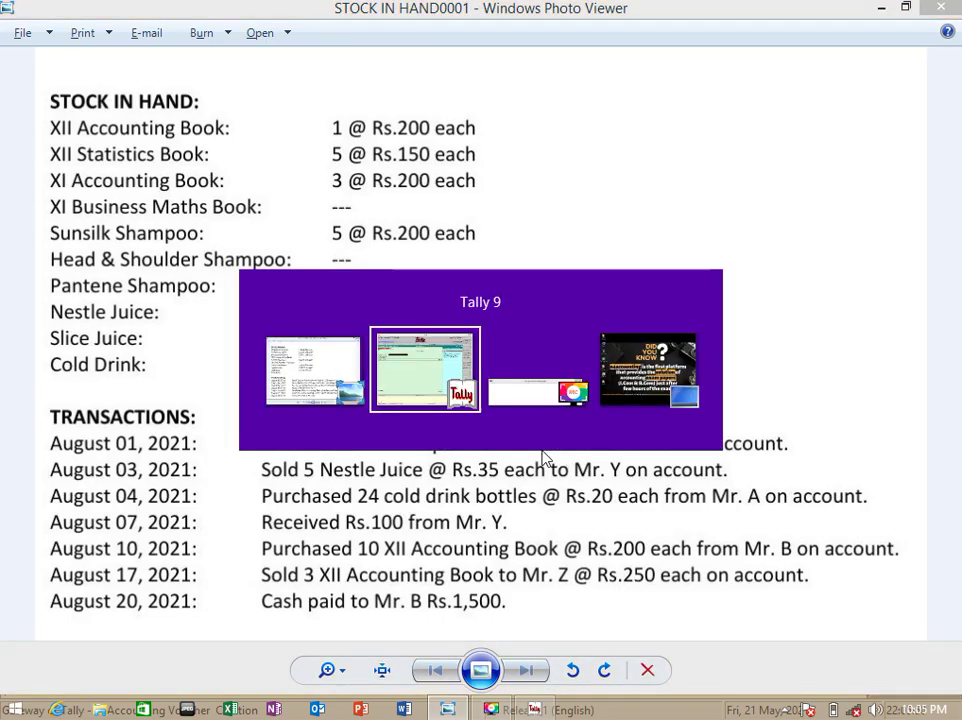
key(alt+Tab)
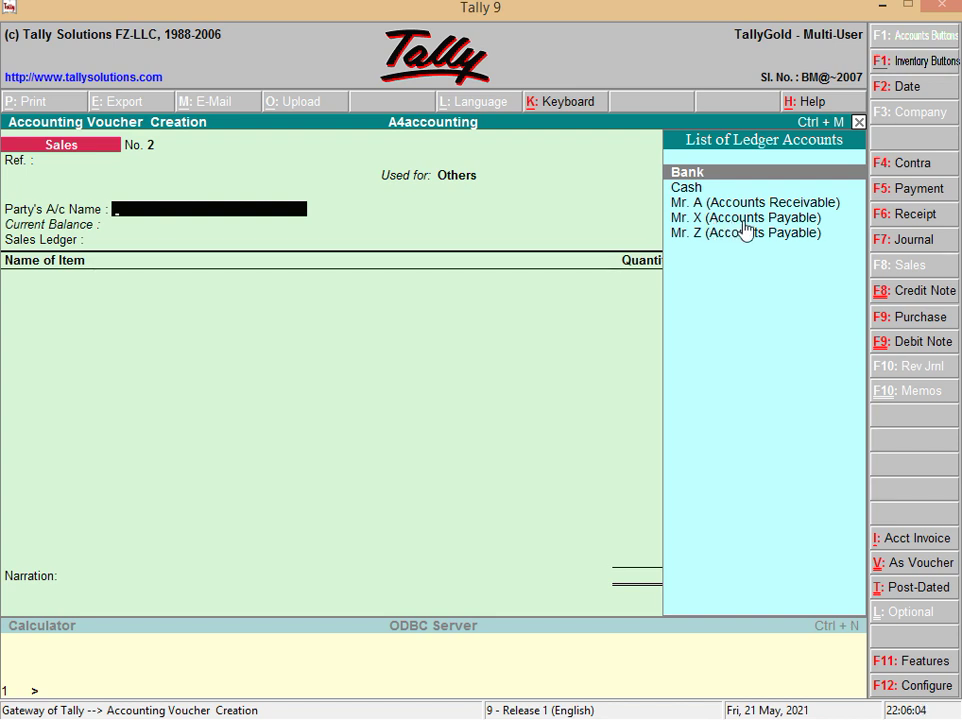
key(alt+Tab)
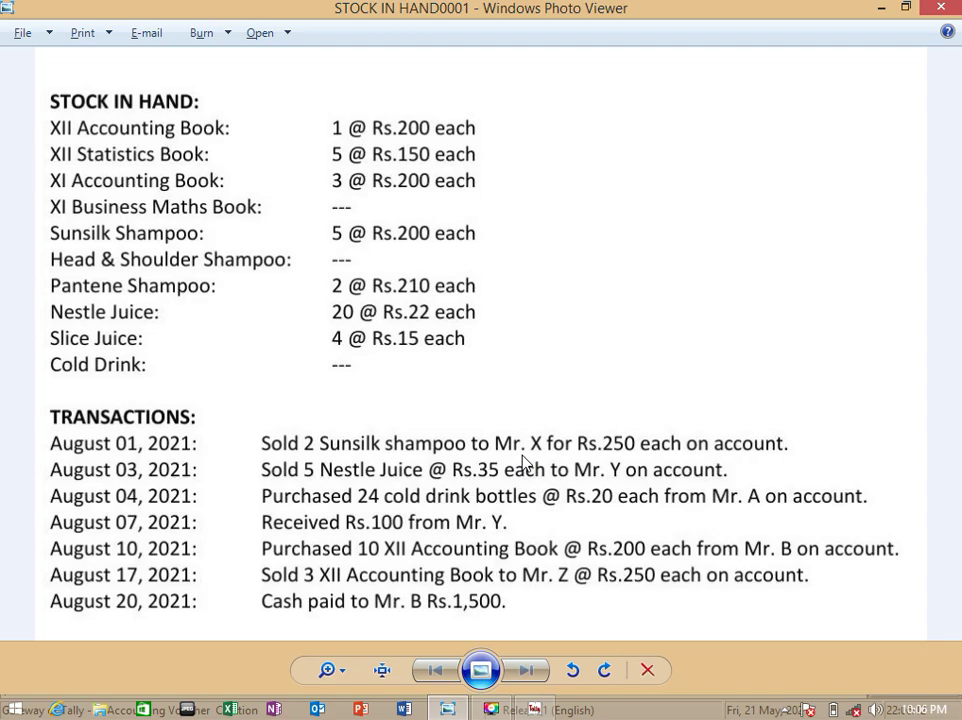
key(alt+Tab)
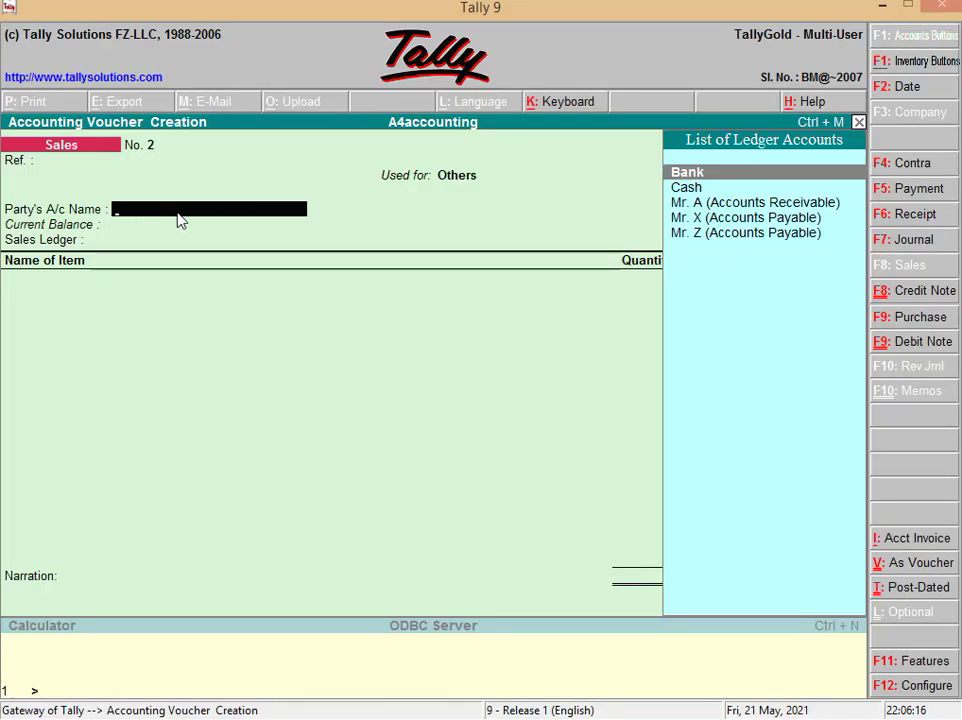
key(alt+c)
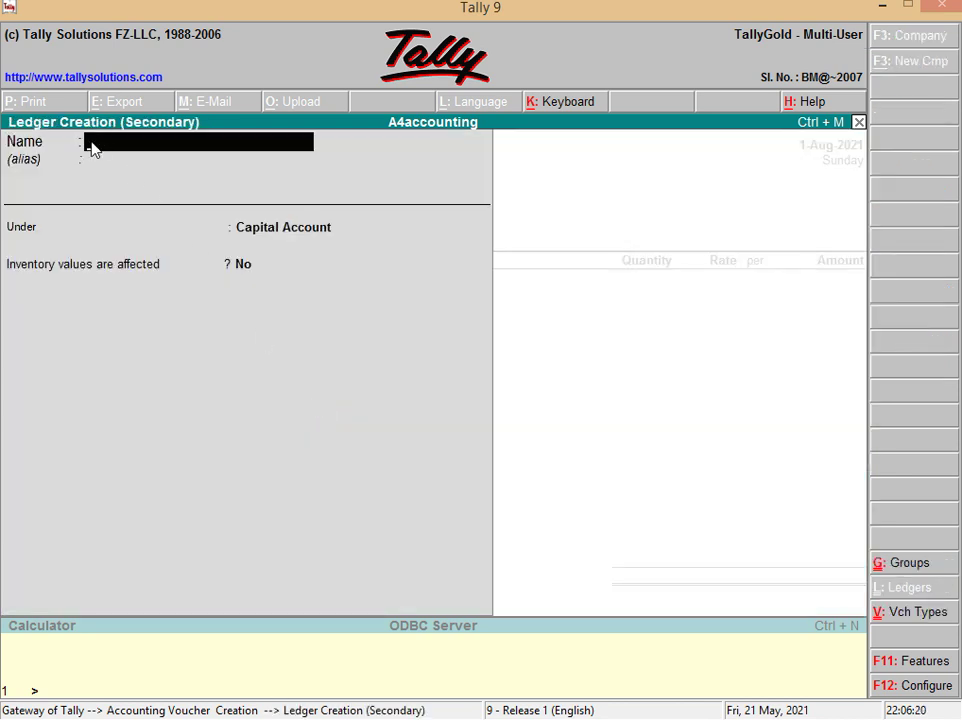
text(Mr. B (Accounts Receivable))
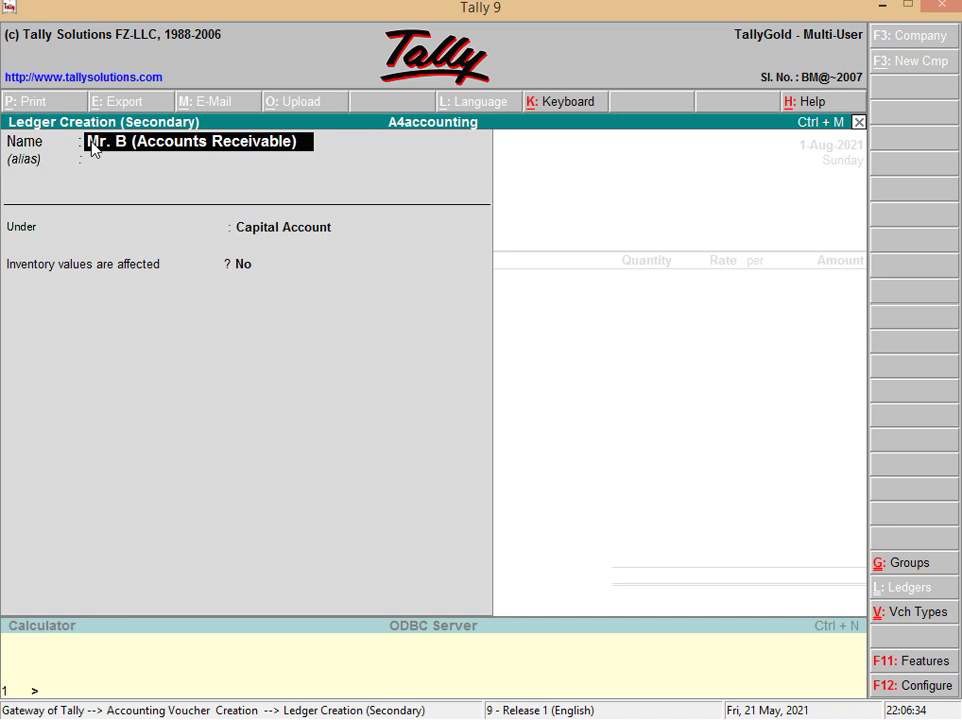
key(Return)
key(Return)
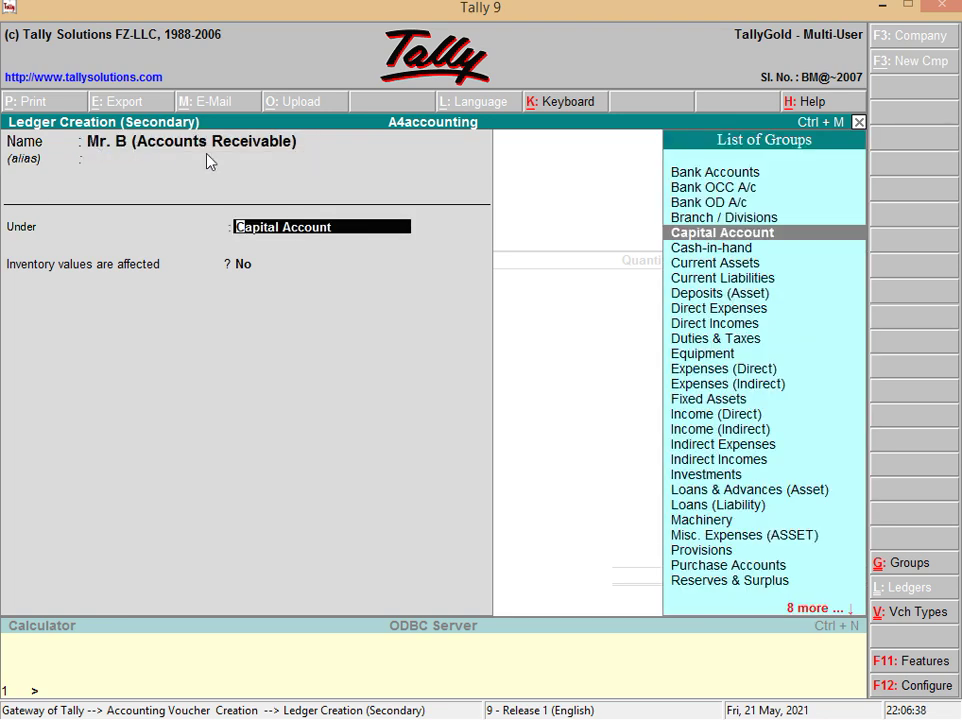
- Place the new ledger under the Sundry Debtors group
text(S)
key(Down)
key(Down)
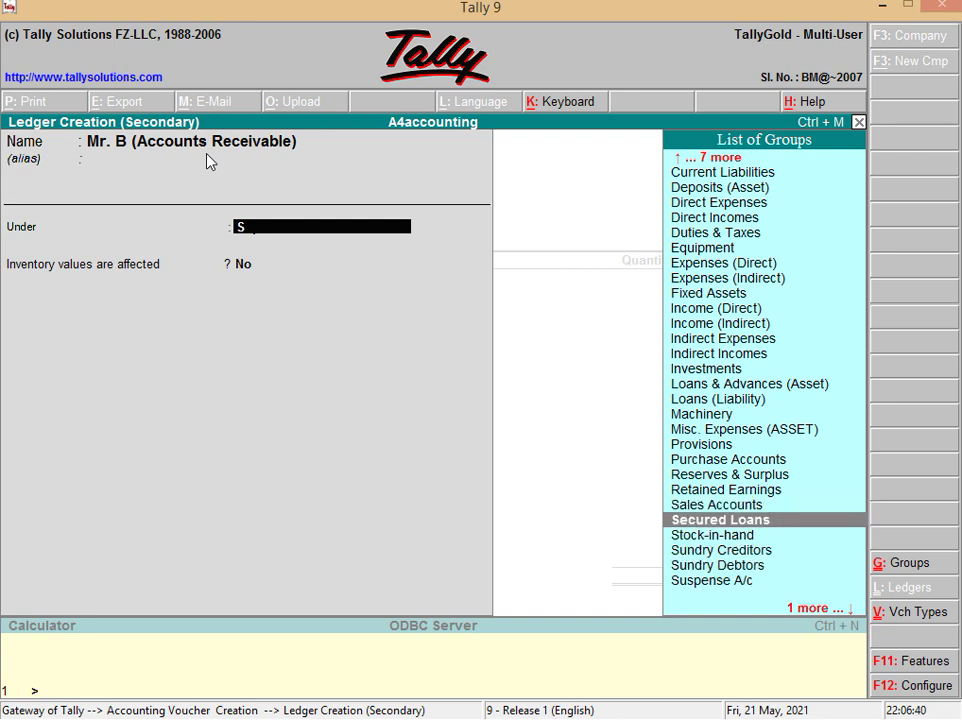
key(Down)
key(Down)
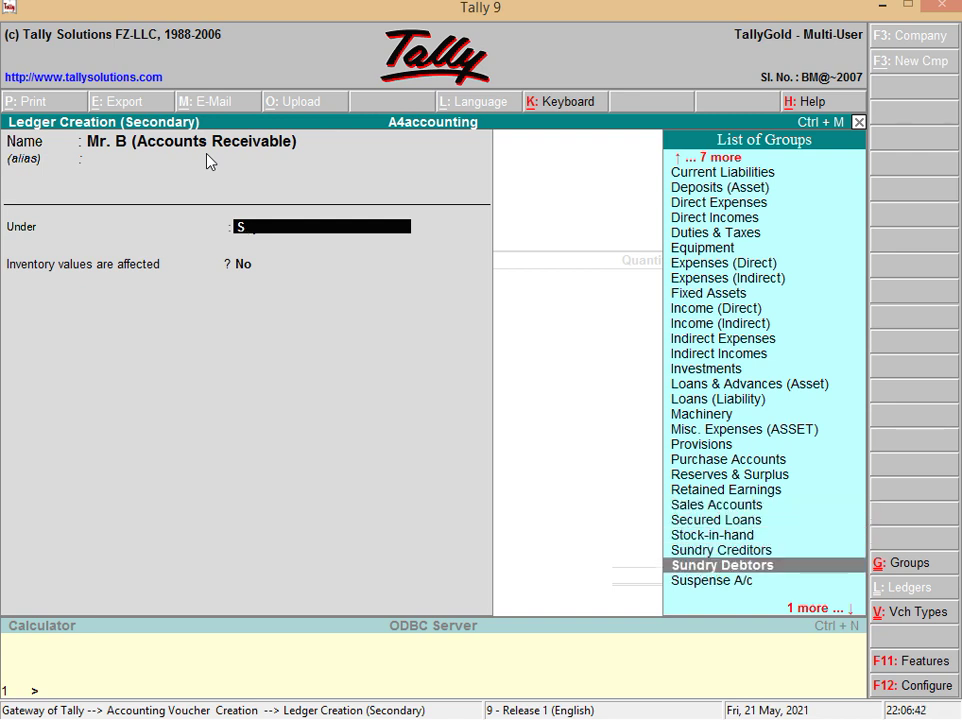
key(Return)
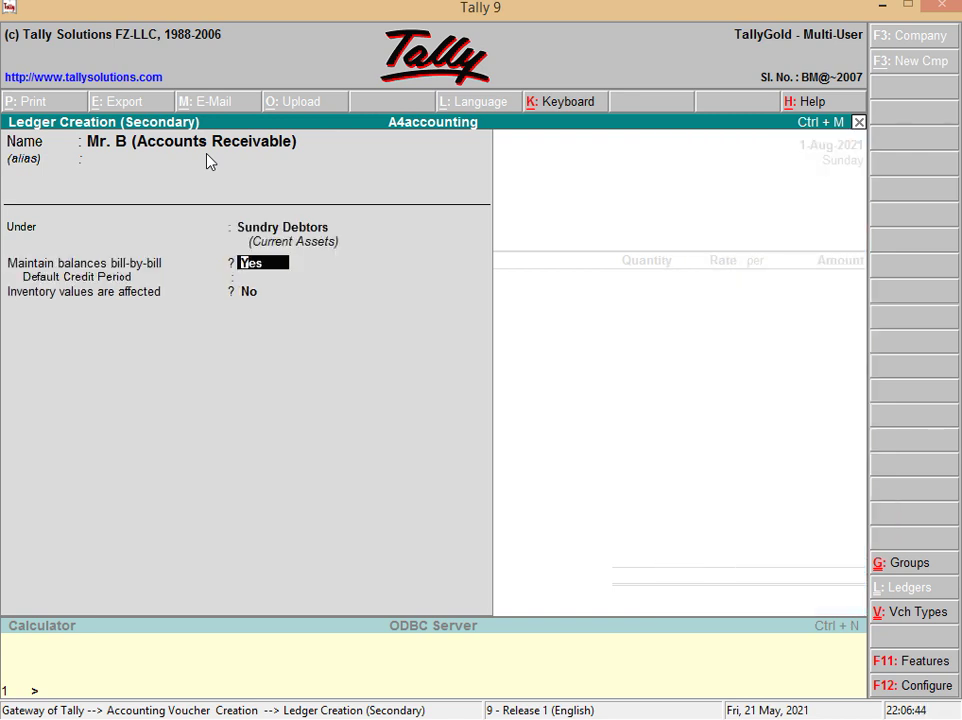
- Keep bill-by-bill balances at Yes, the default credit period blank and inventory values affected at No, and save the ledger
key(Return)
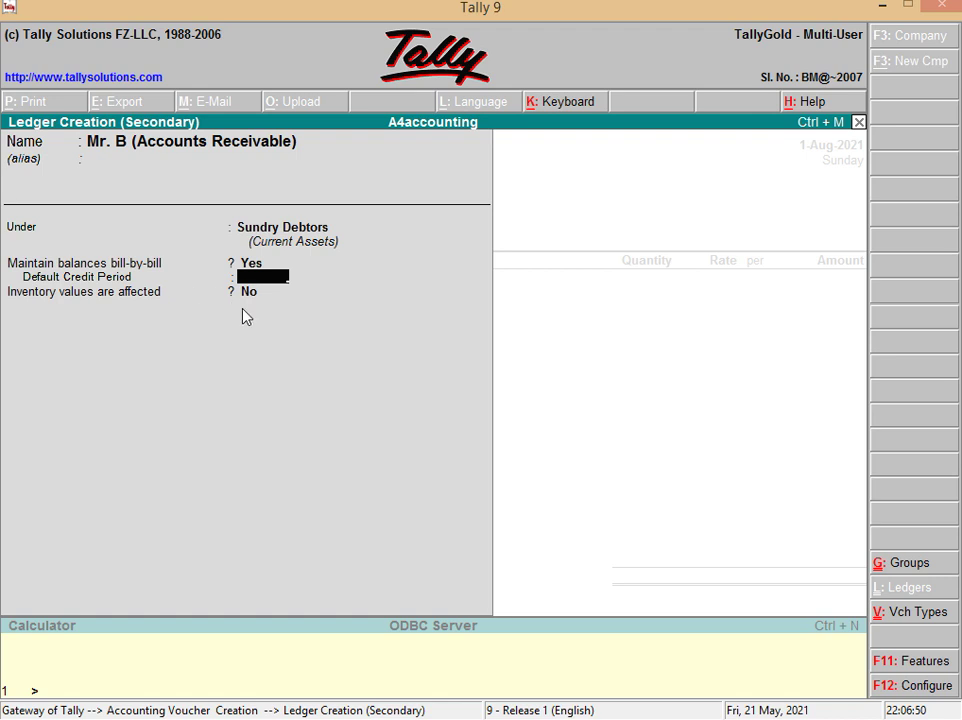
key(Return)
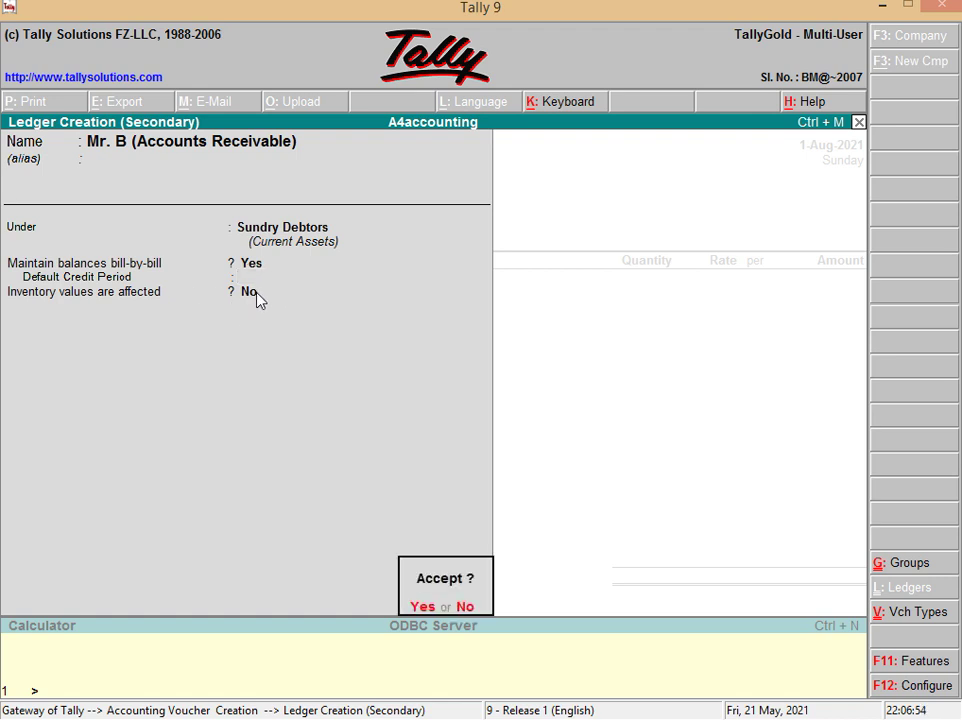
key(n)
key(Return)
key(Return)
key(Return)
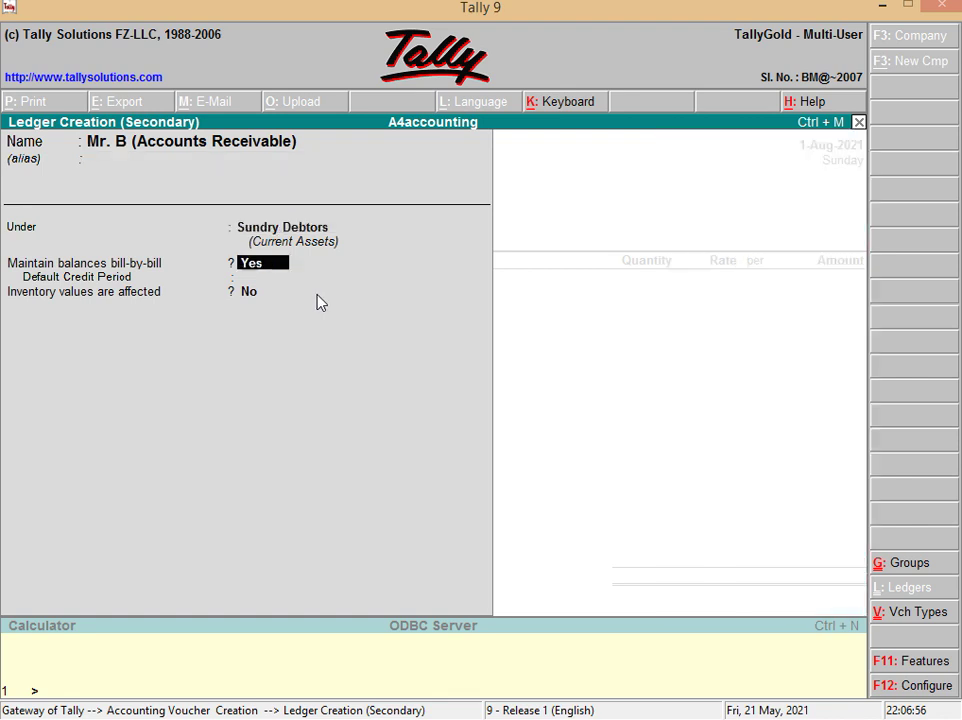
key(Return)
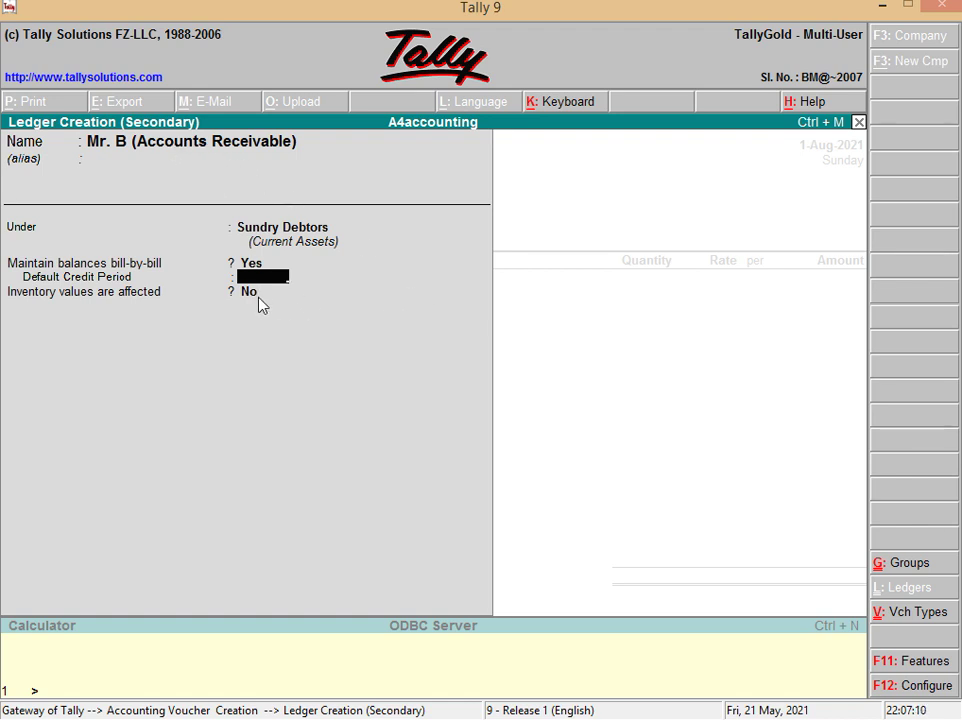
key(Return)
key(Return)
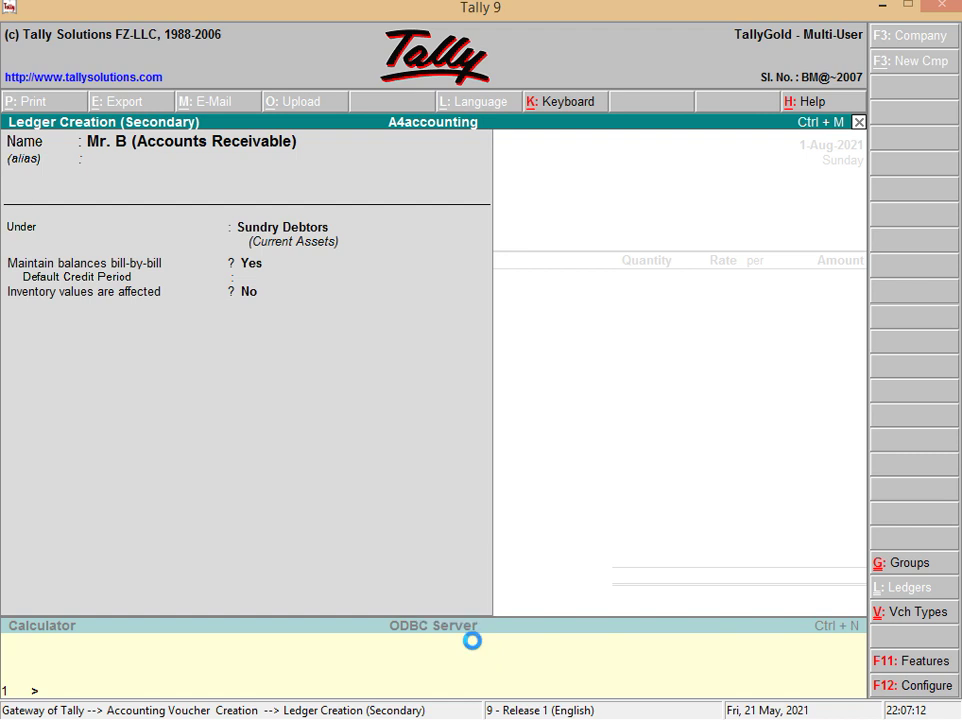
key(Return)
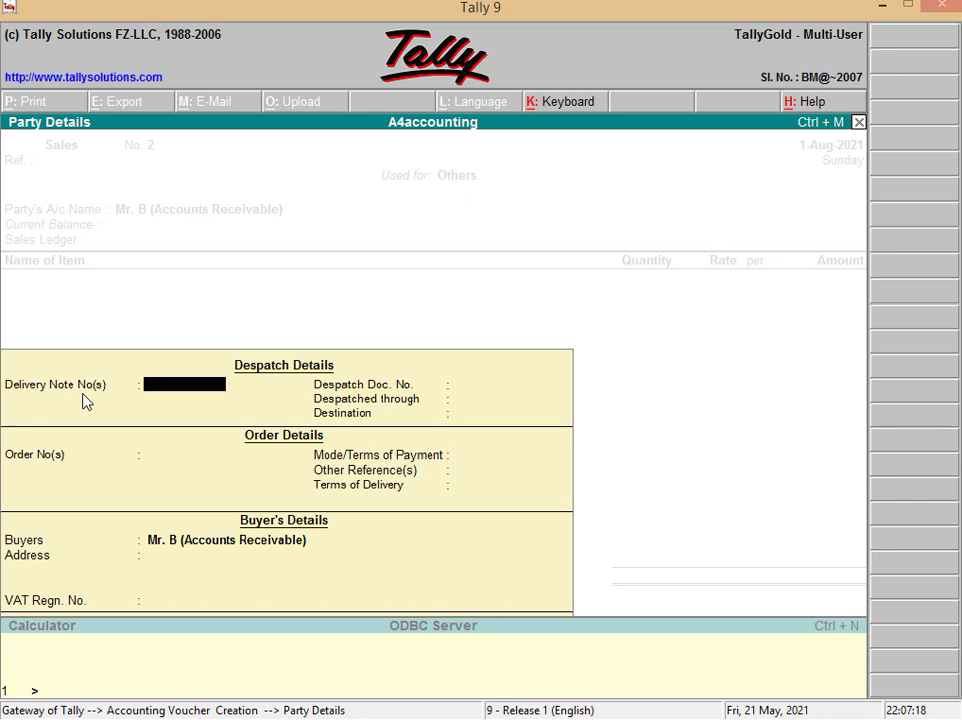
- Accept the party details with End of List as the order number, keeping the default buyer and leaving the other fields blank
key(Return)
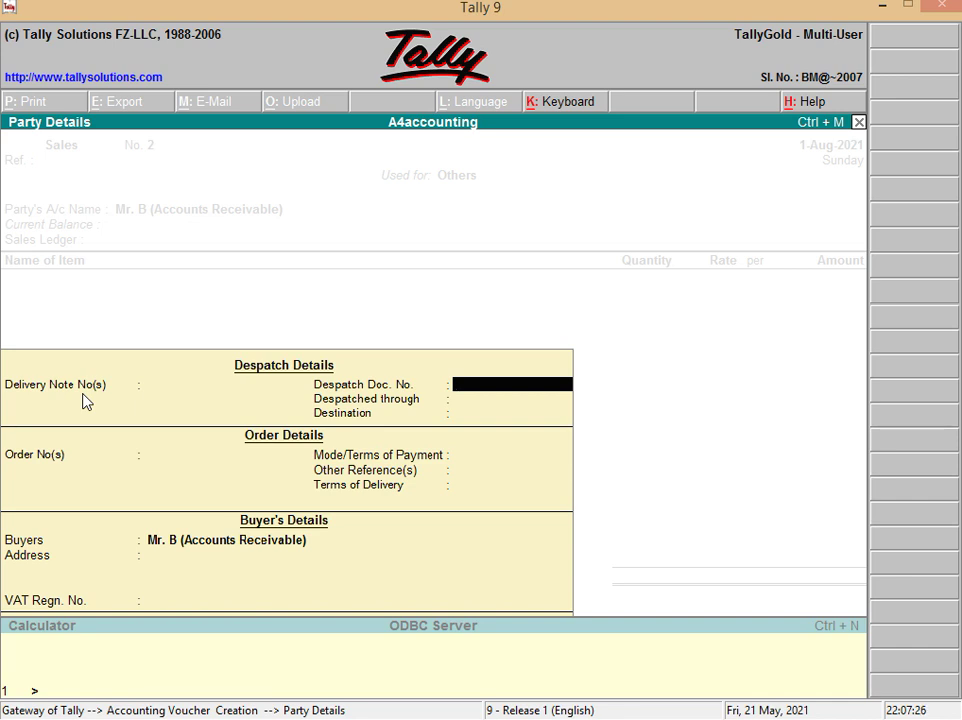
key(Return)
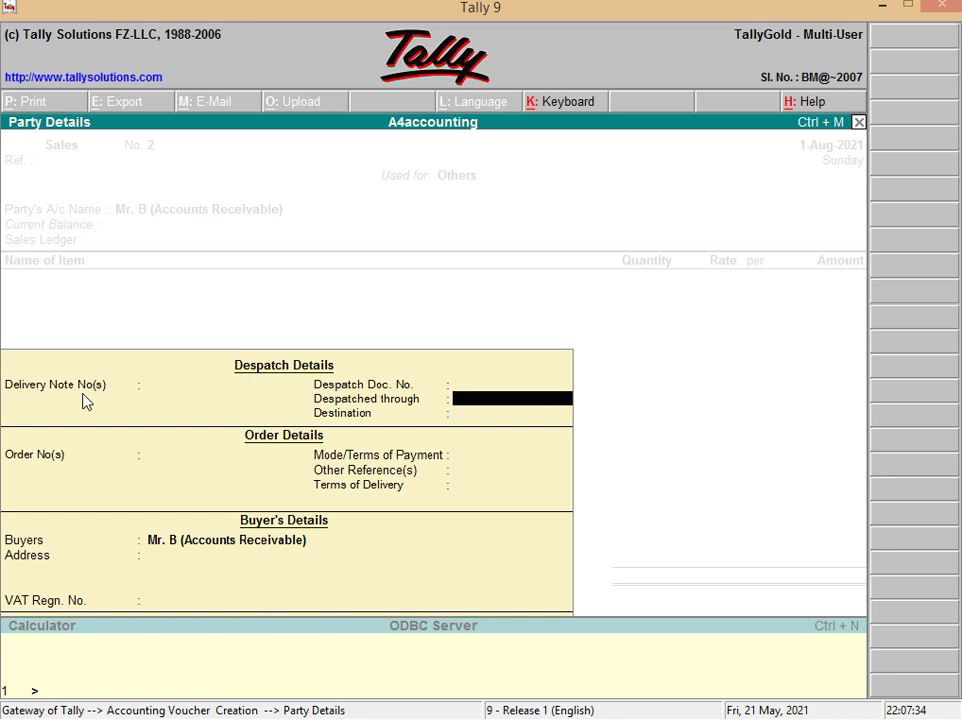
key(Return)
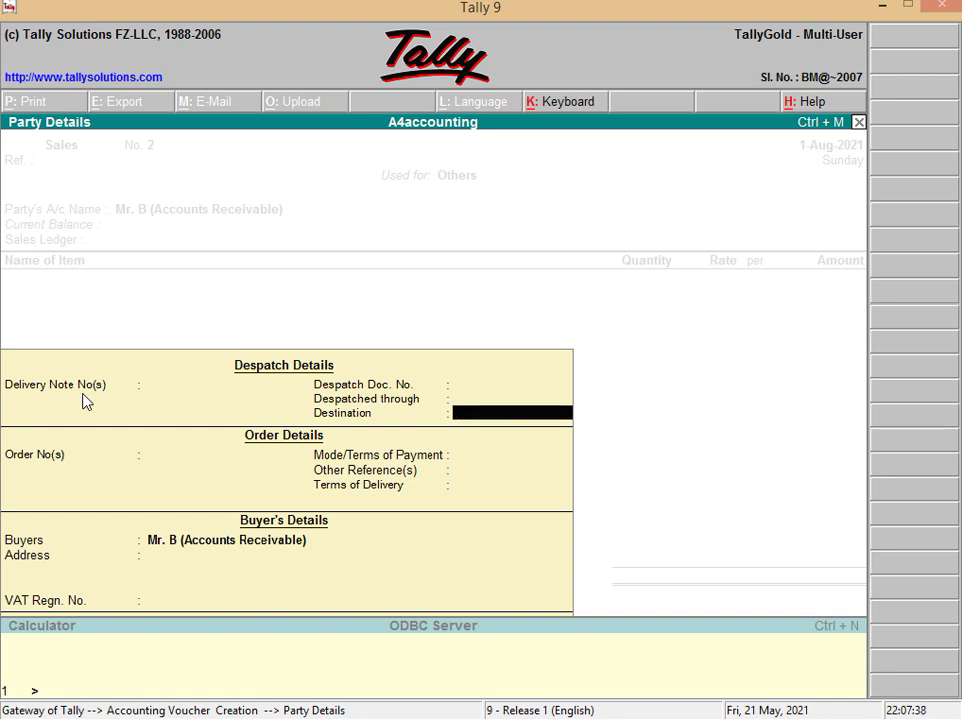
key(Return)
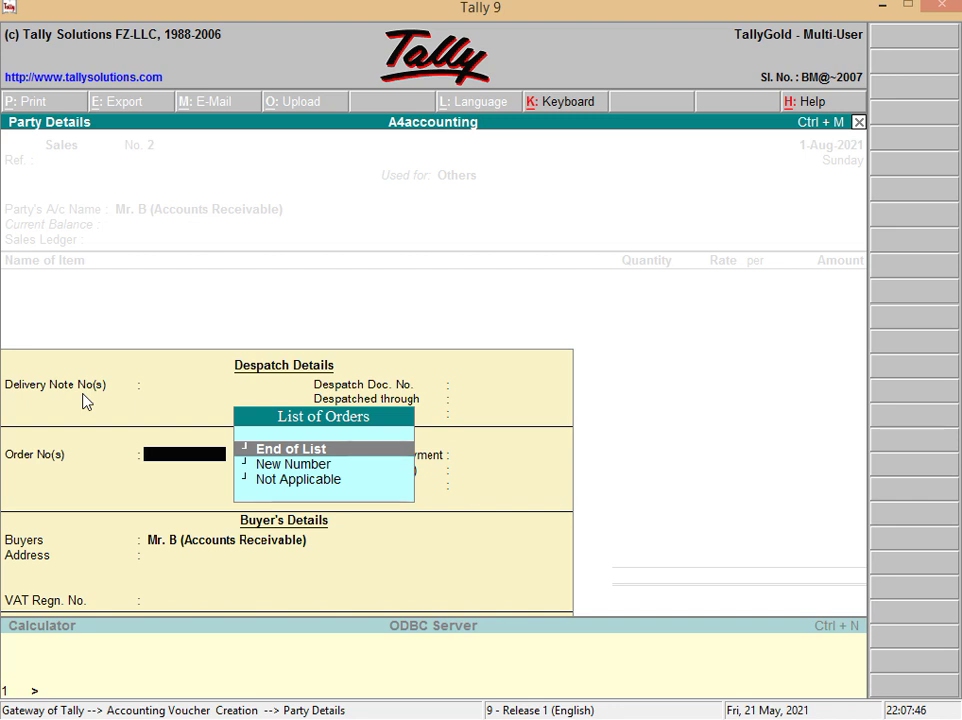
key(Return)
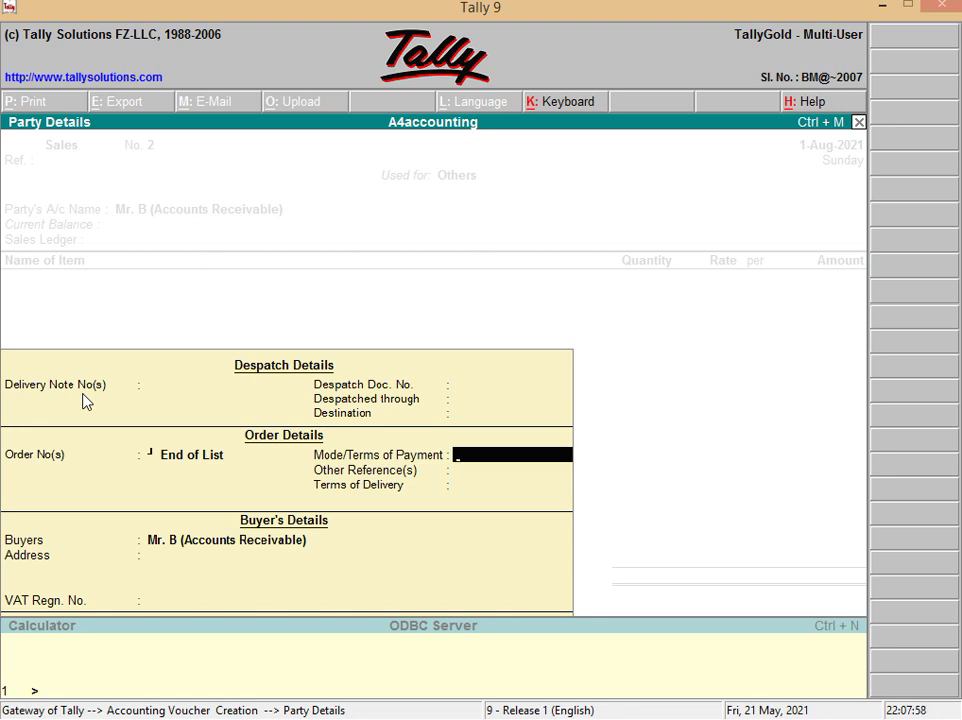
key(Return)
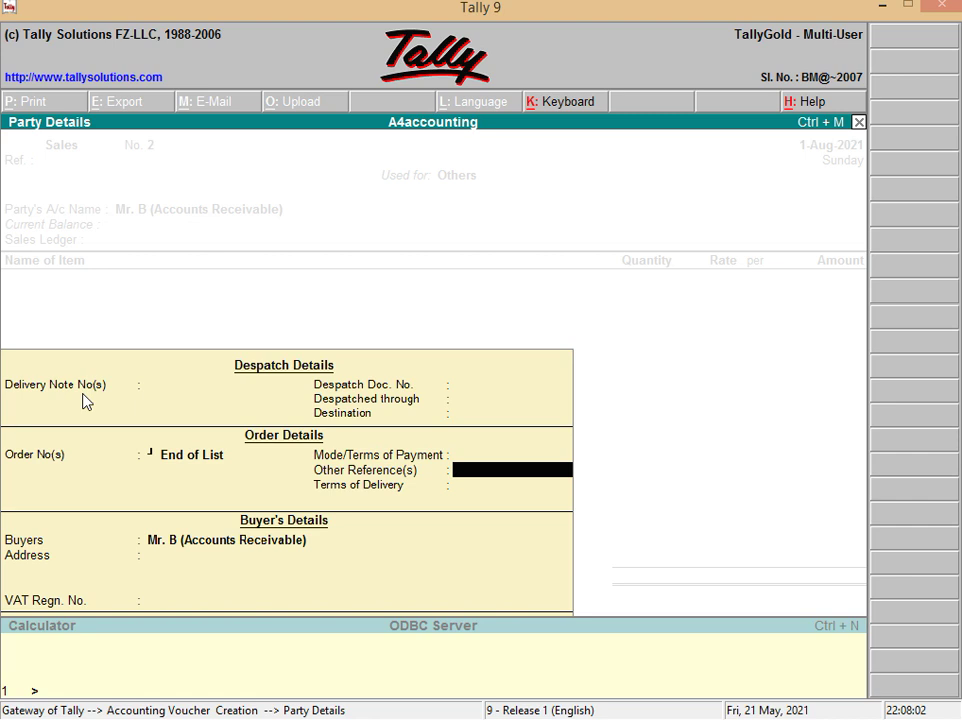
key(Return)
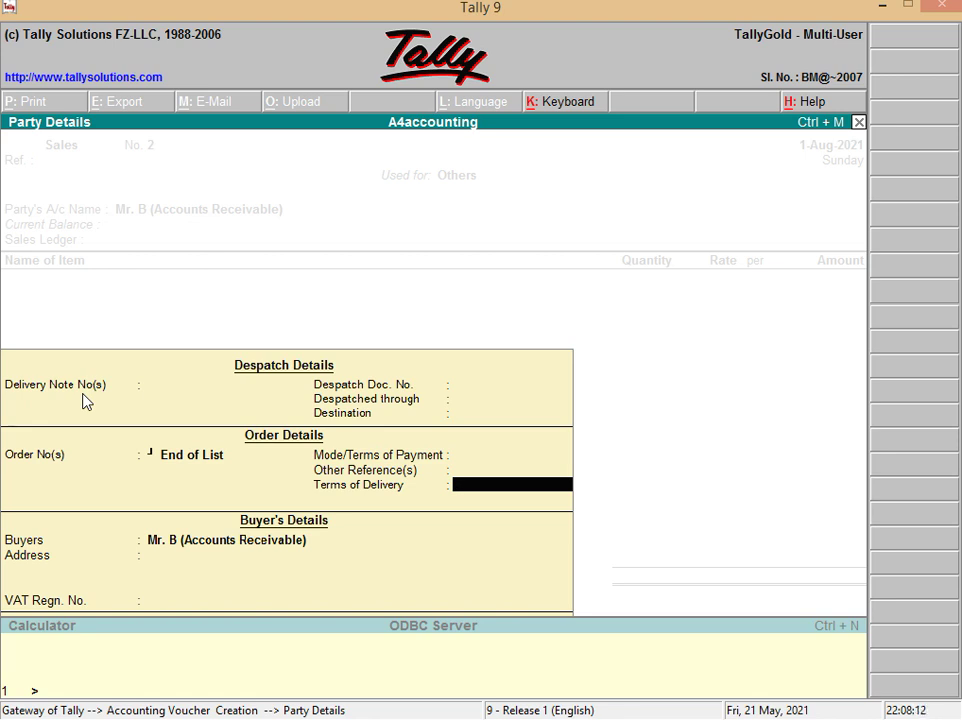
key(Return)
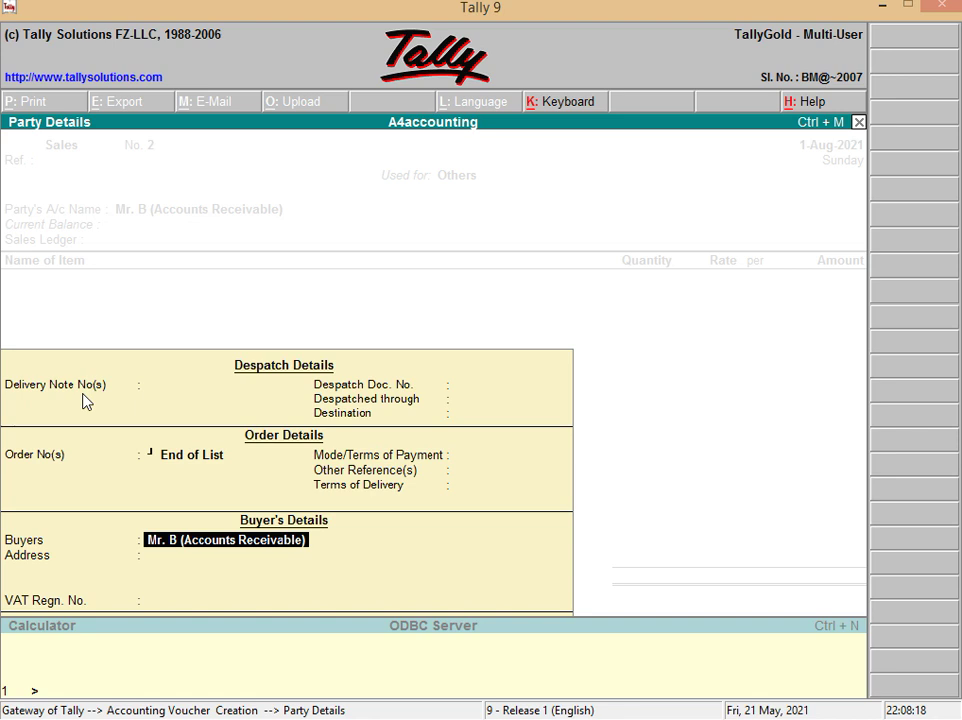
key(Return)
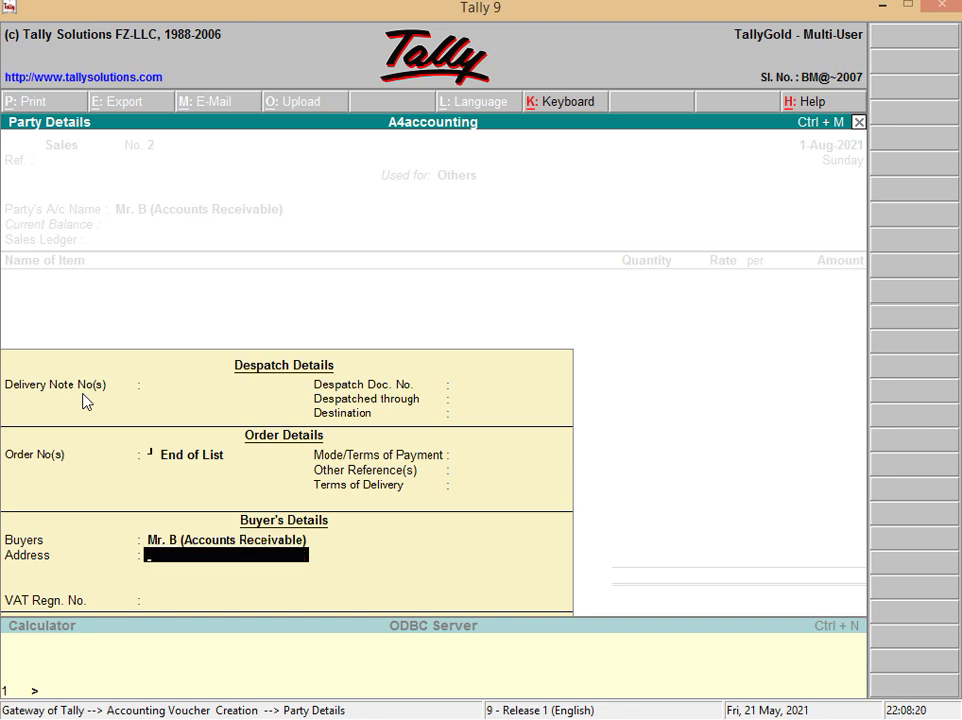
key(Return)
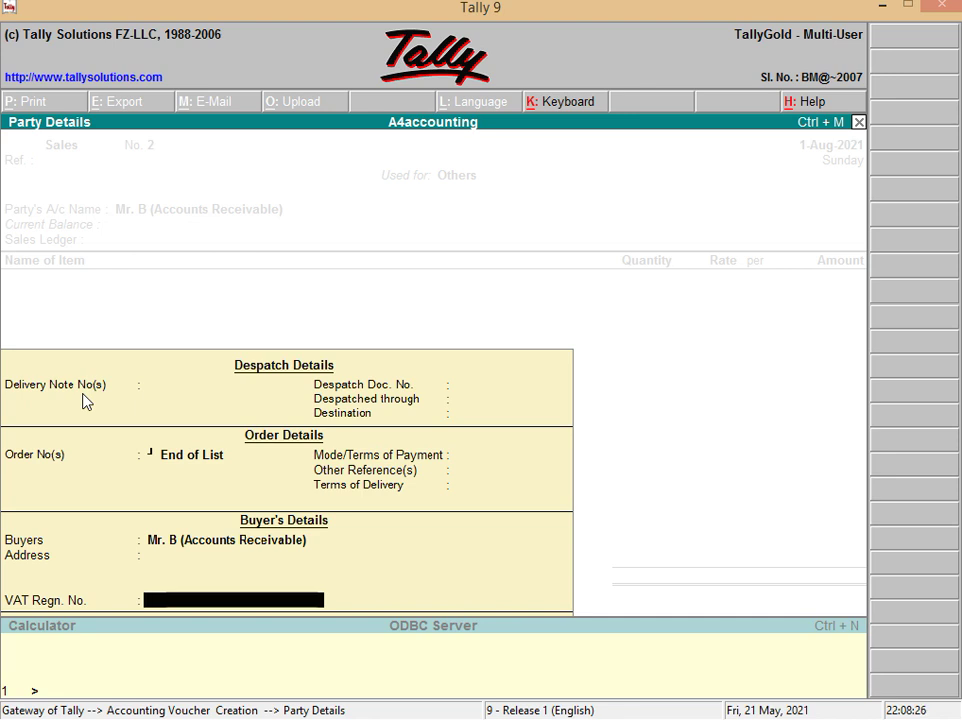
key(Return)
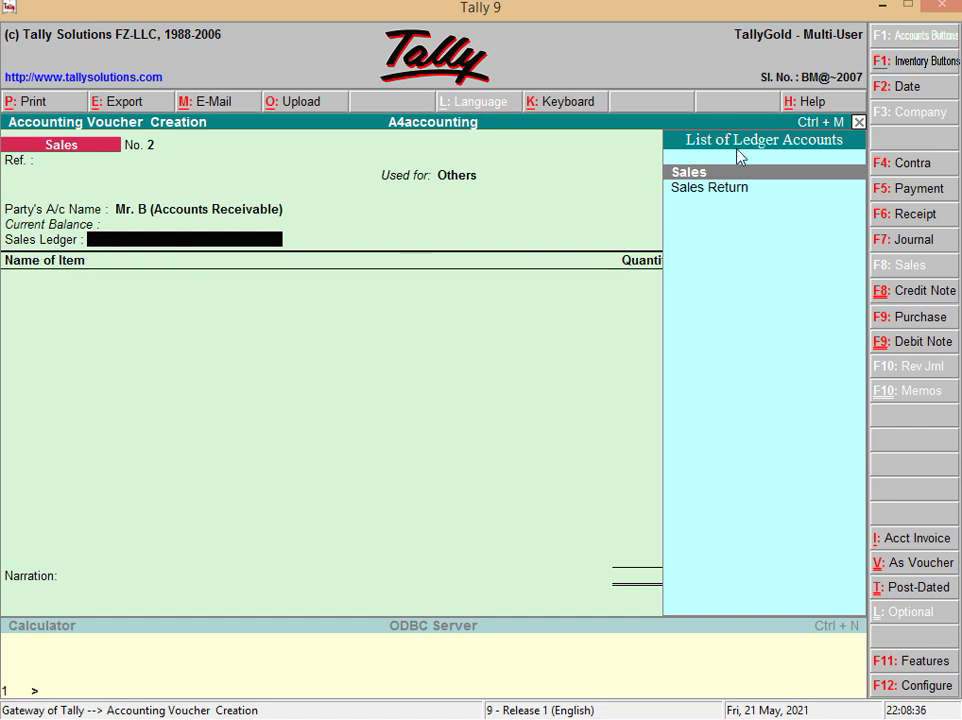
- Choose Sales as the sales ledger, recheck the August 01 transaction in Windows Photo Viewer, and add Sunsilk as the voucher's item in Tally
key(Return)
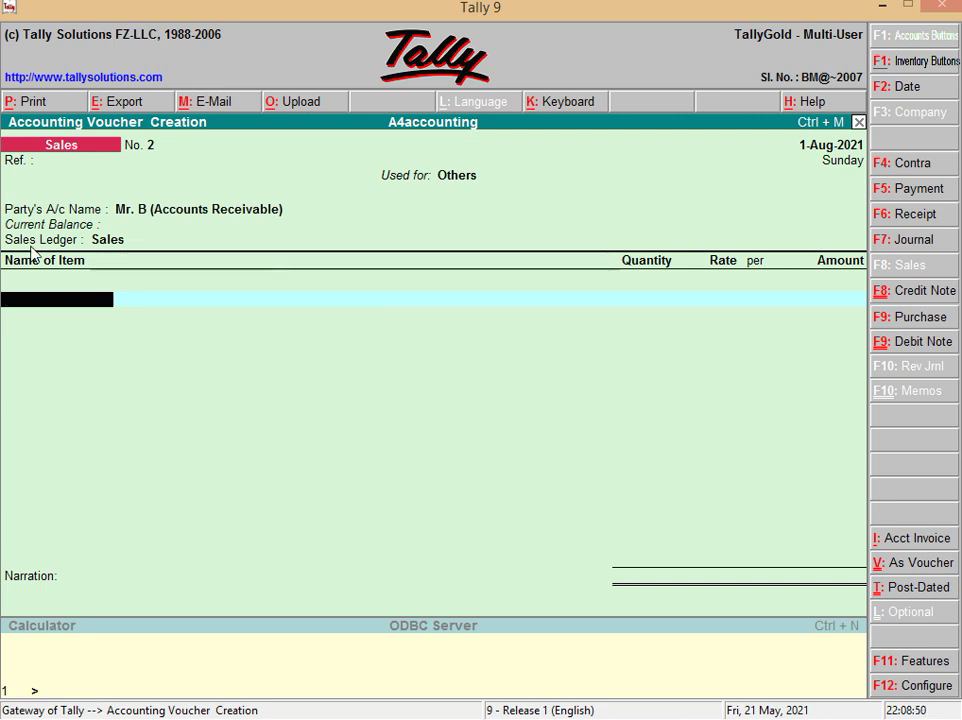
key(alt+Tab)
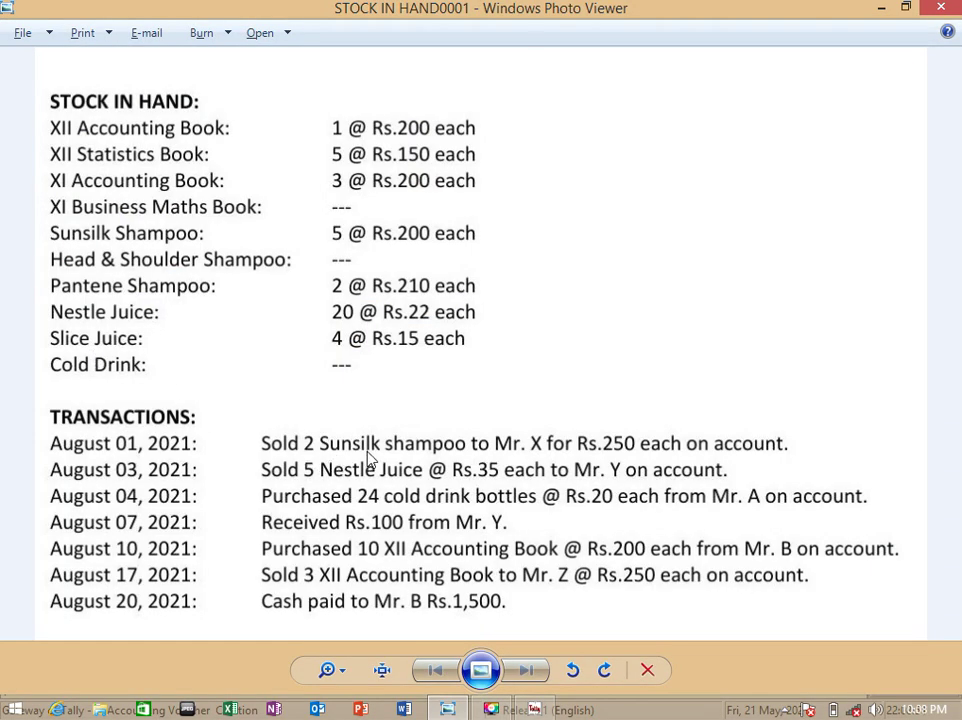
key(alt+Tab)
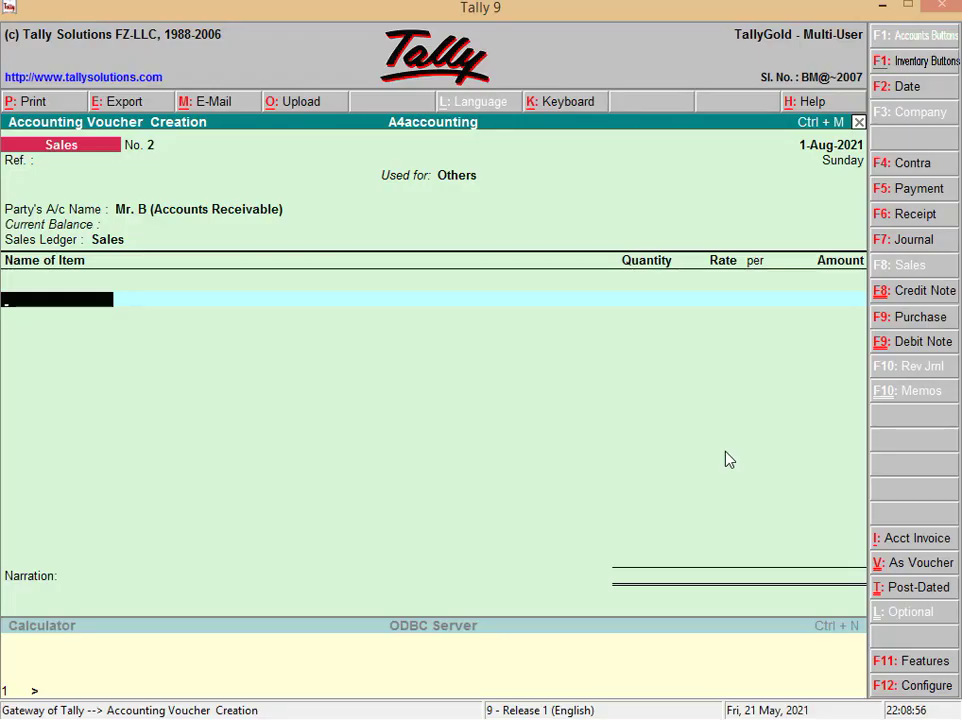
text(S)
key(Down)
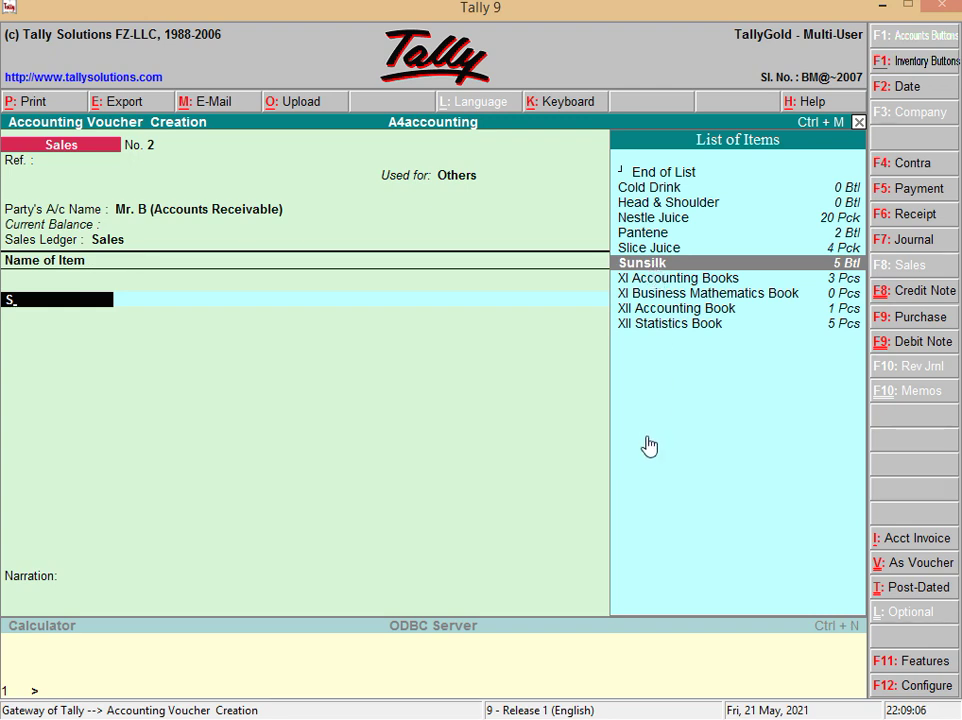
key(Return)
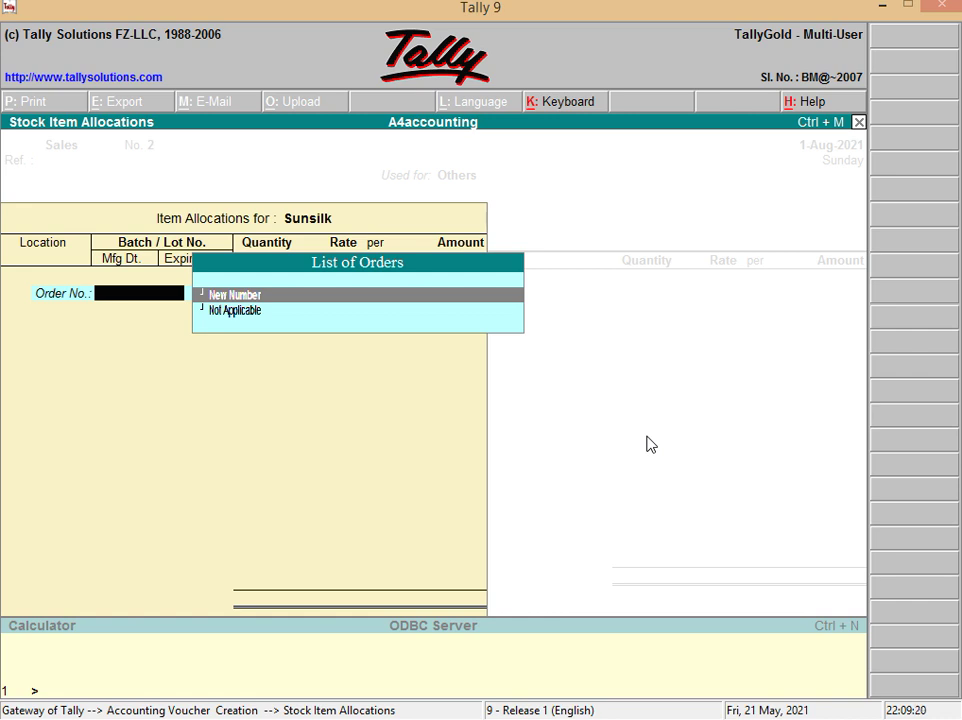
- Allocate the Sunsilk item with order number Not Applicable, location Lahore and batch S-13
key(Down)
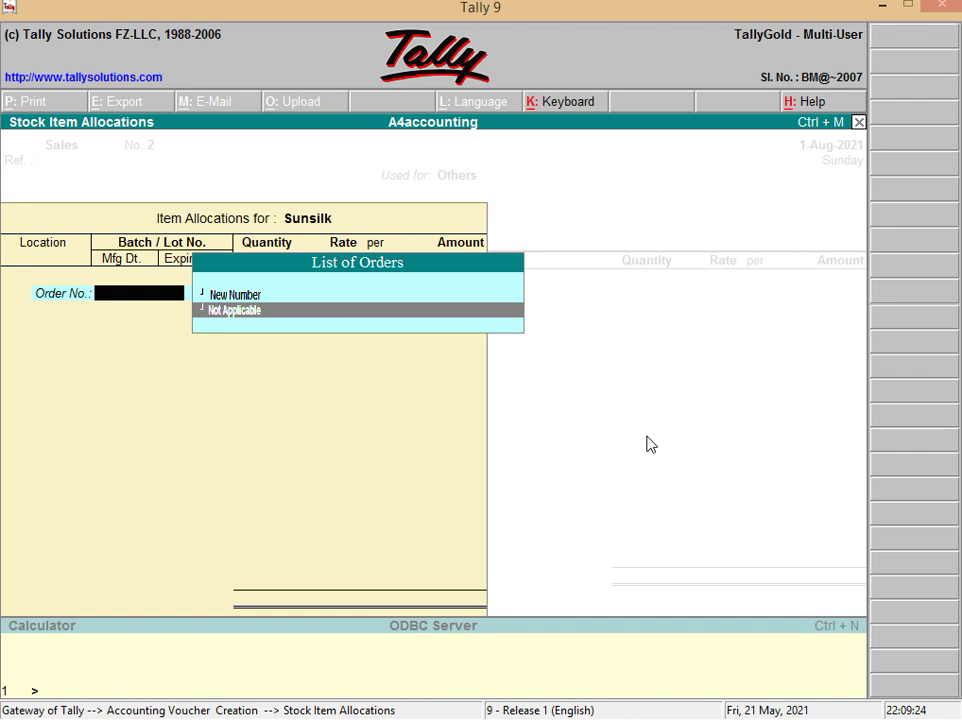
key(Return)
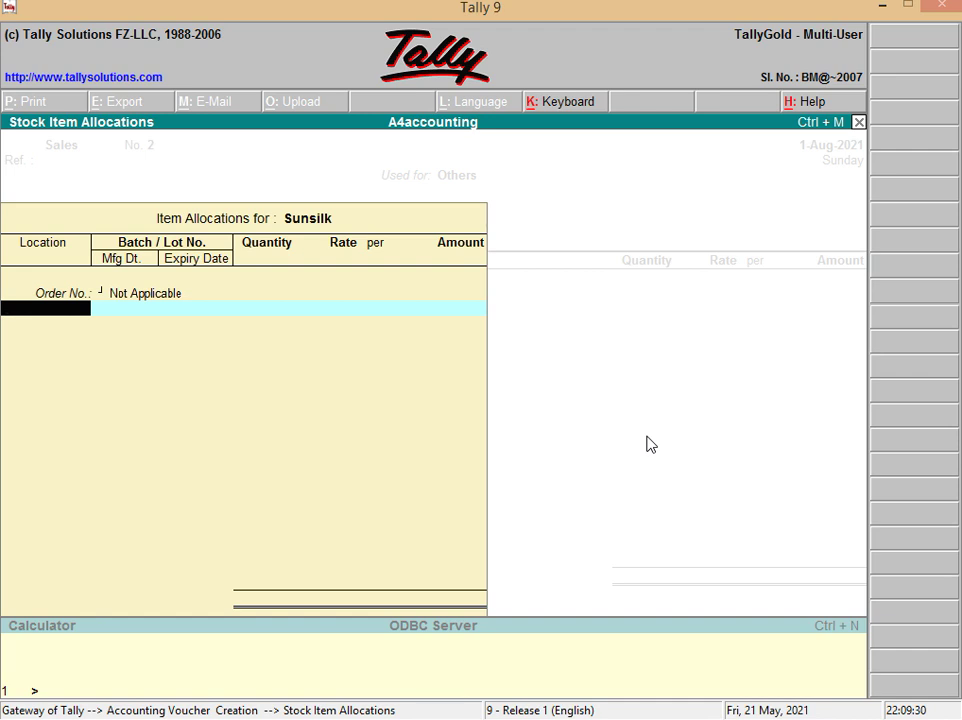
text(K)
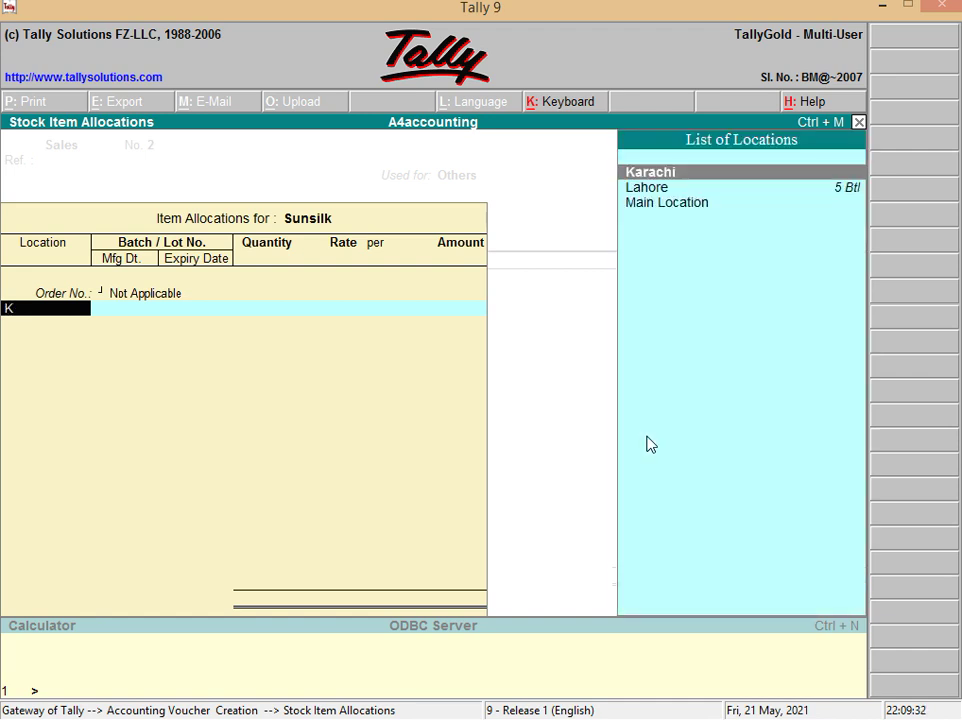
key(Down)
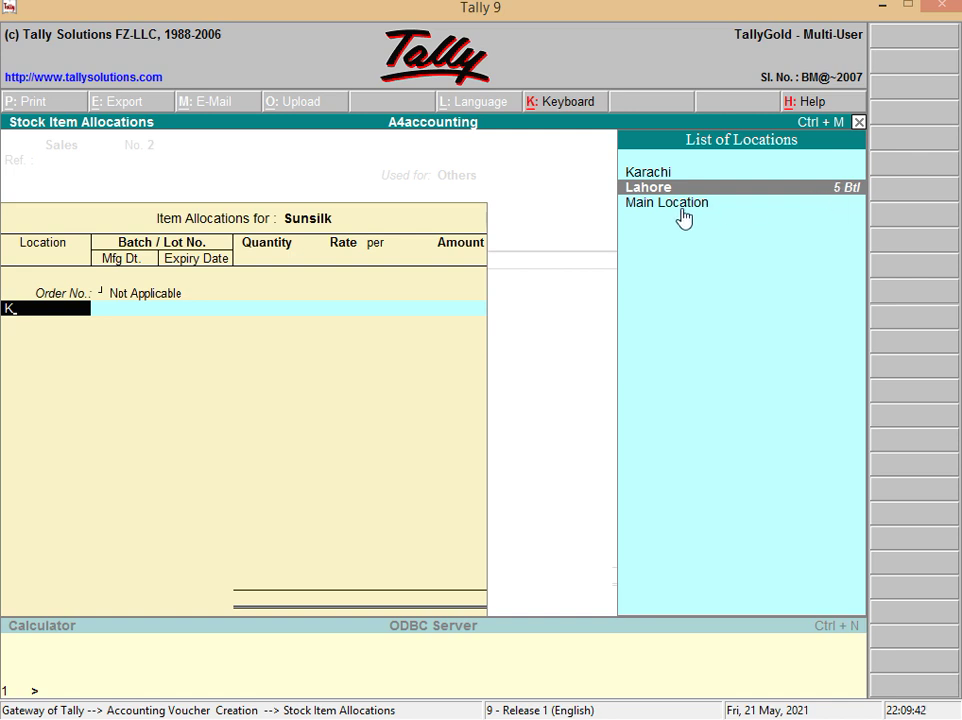
key(Return)
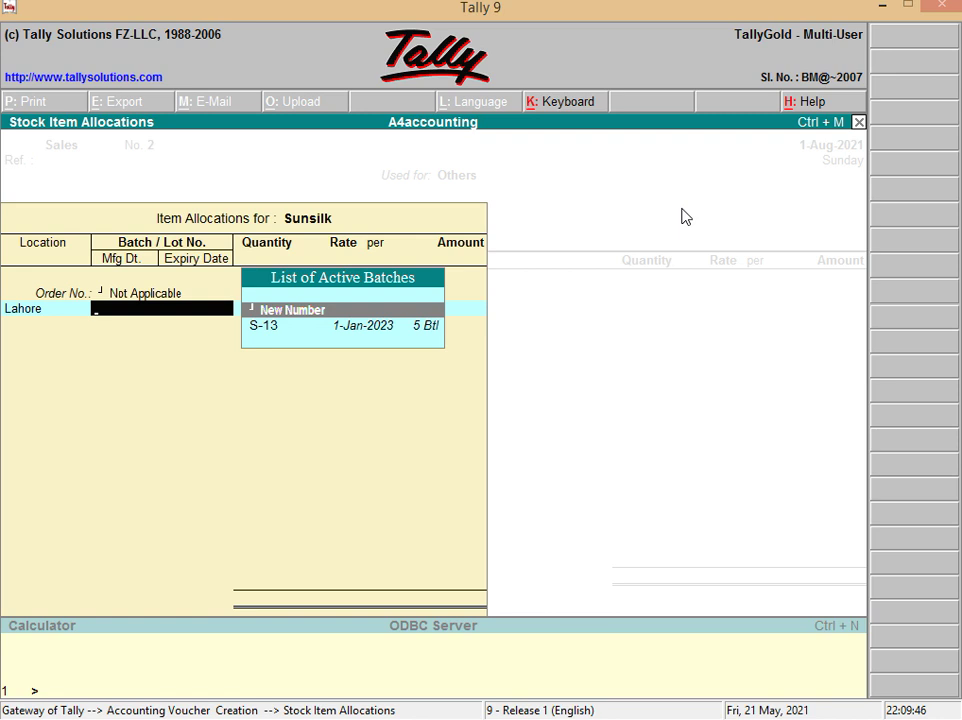
key(Down)
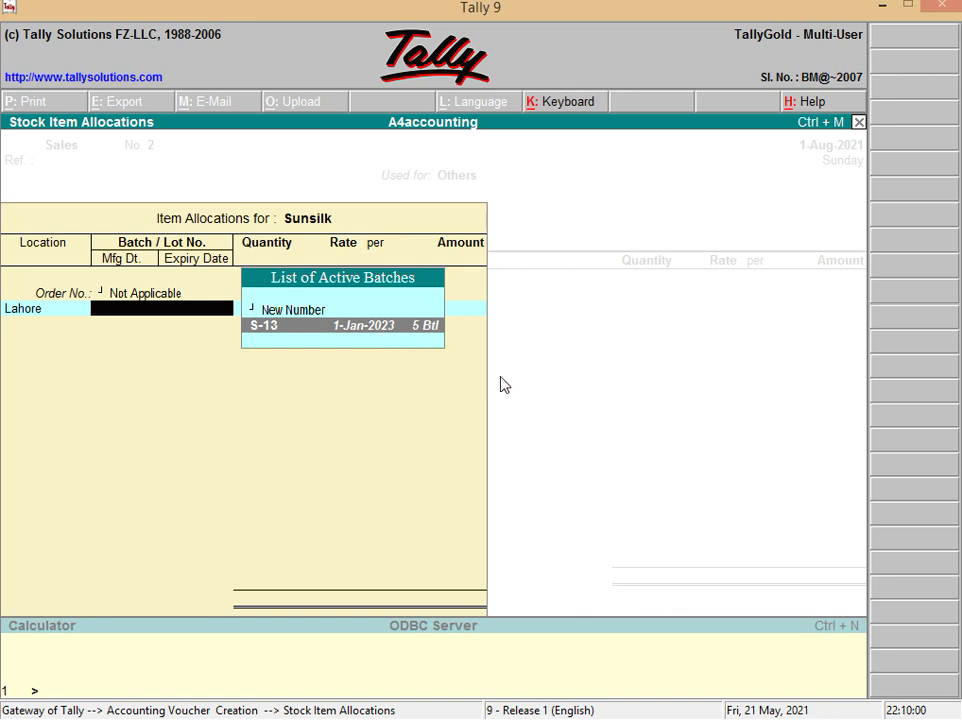
key(Return)
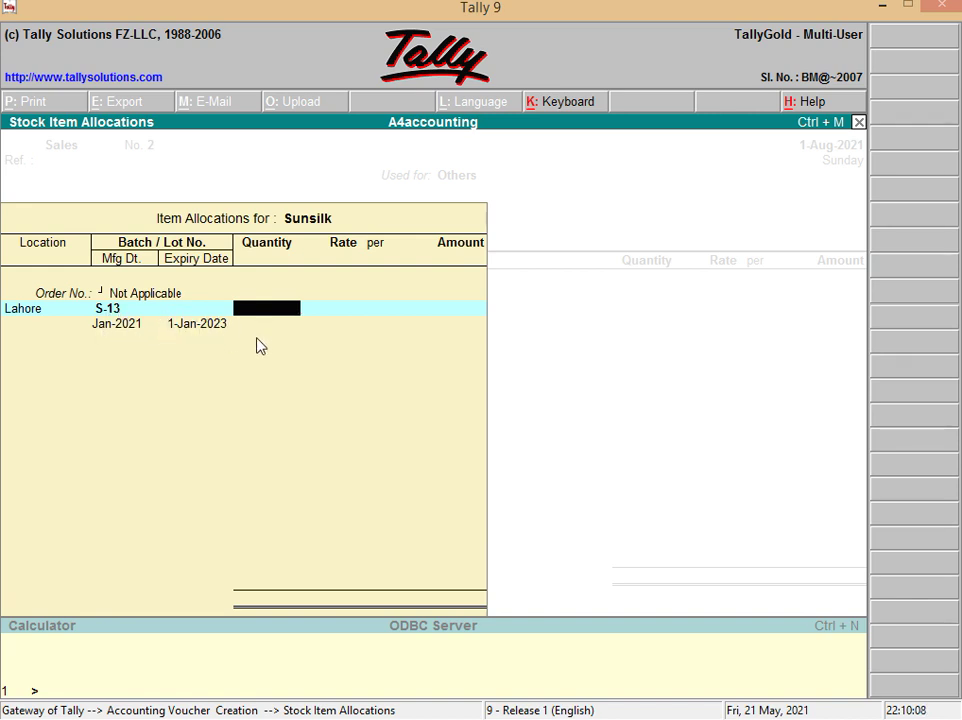
- Enter quantity 2 and rate 250 for the Sunsilk allocation, checking both figures against the August 01 transaction in Windows Photo Viewer
key(alt+Tab)
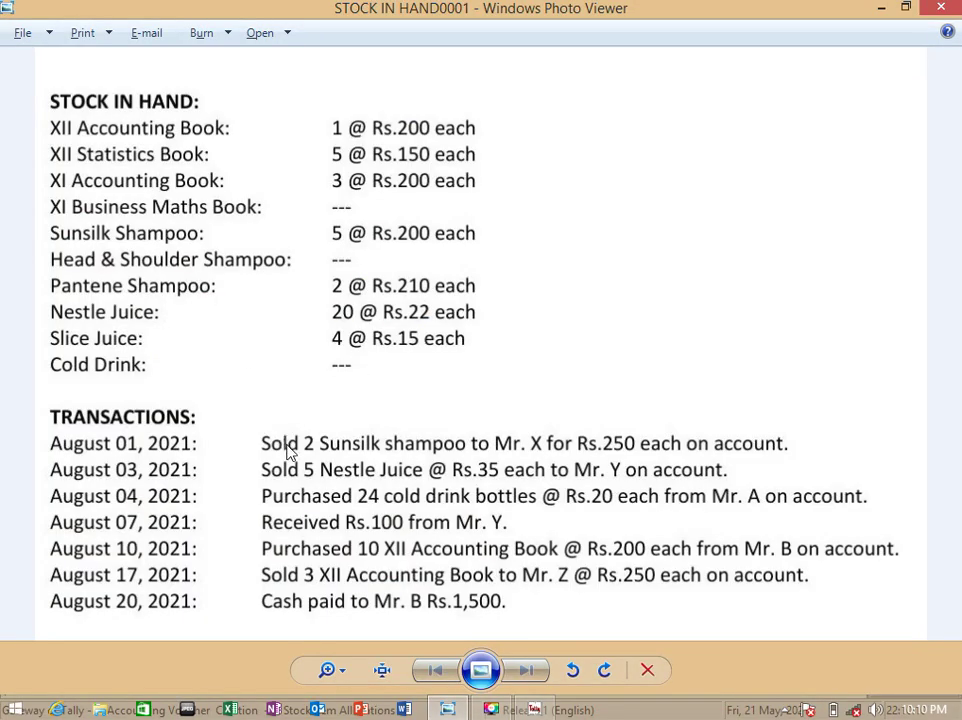
key(alt+Tab)
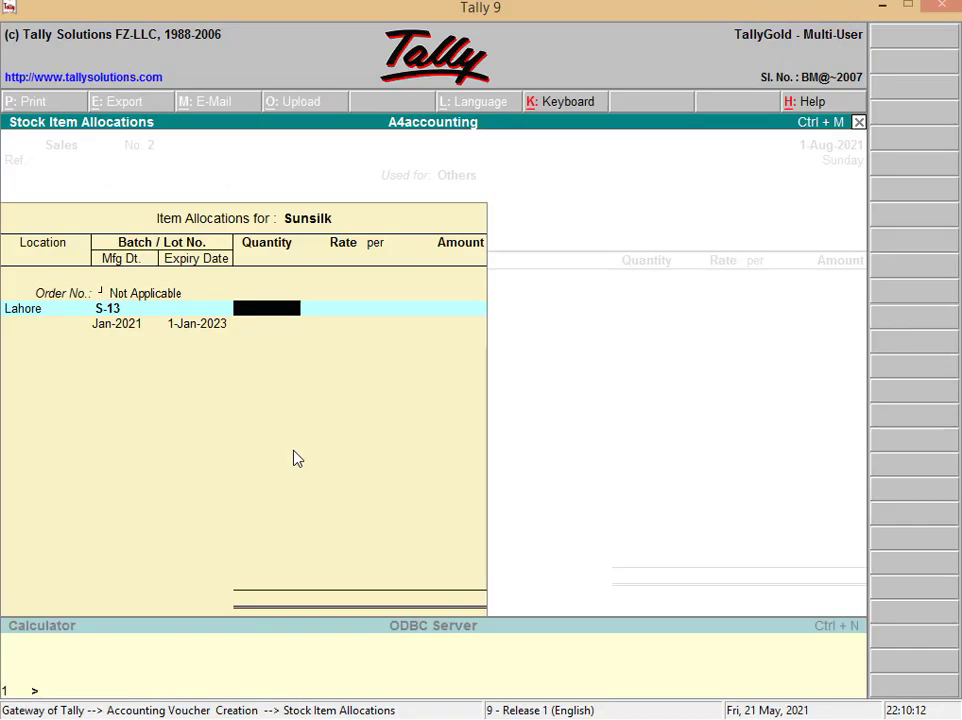
text(2)
key(Return)
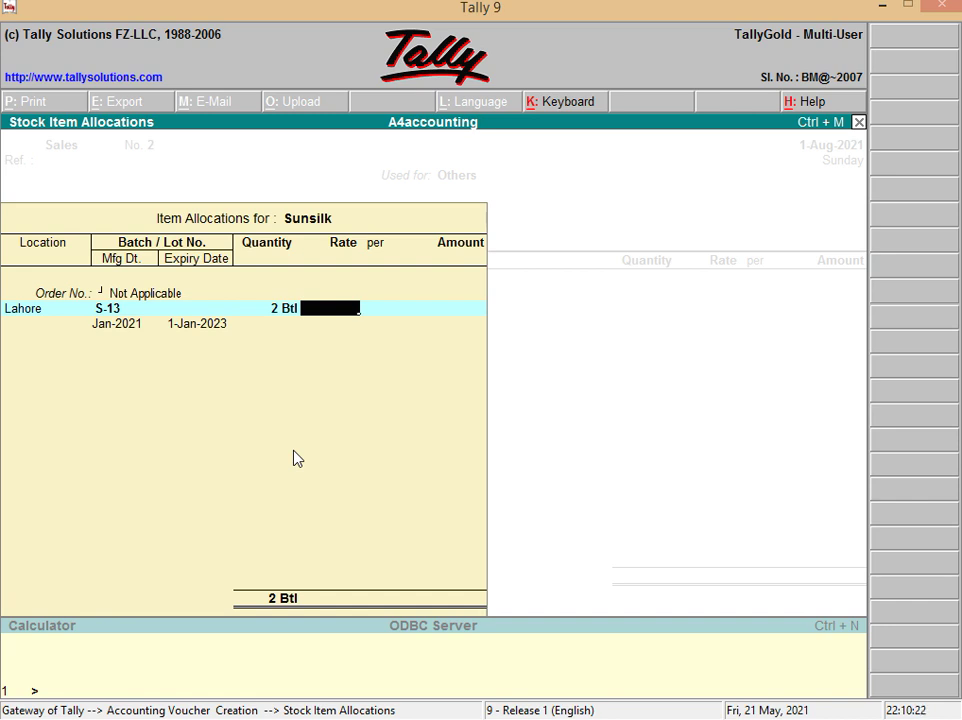
key(alt+Tab)
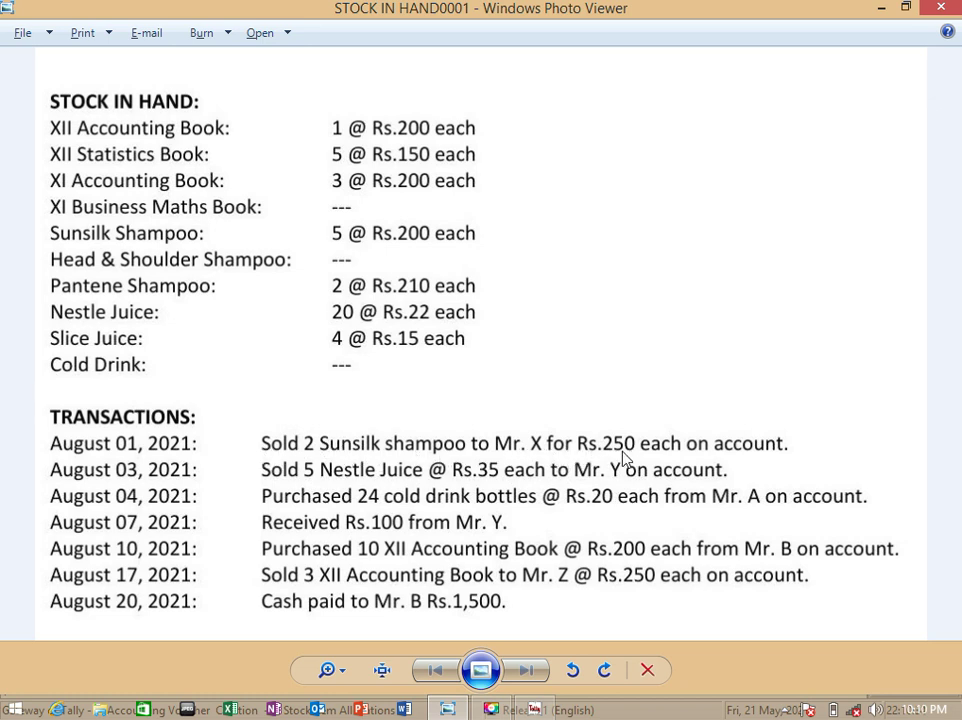
key(alt+Tab)
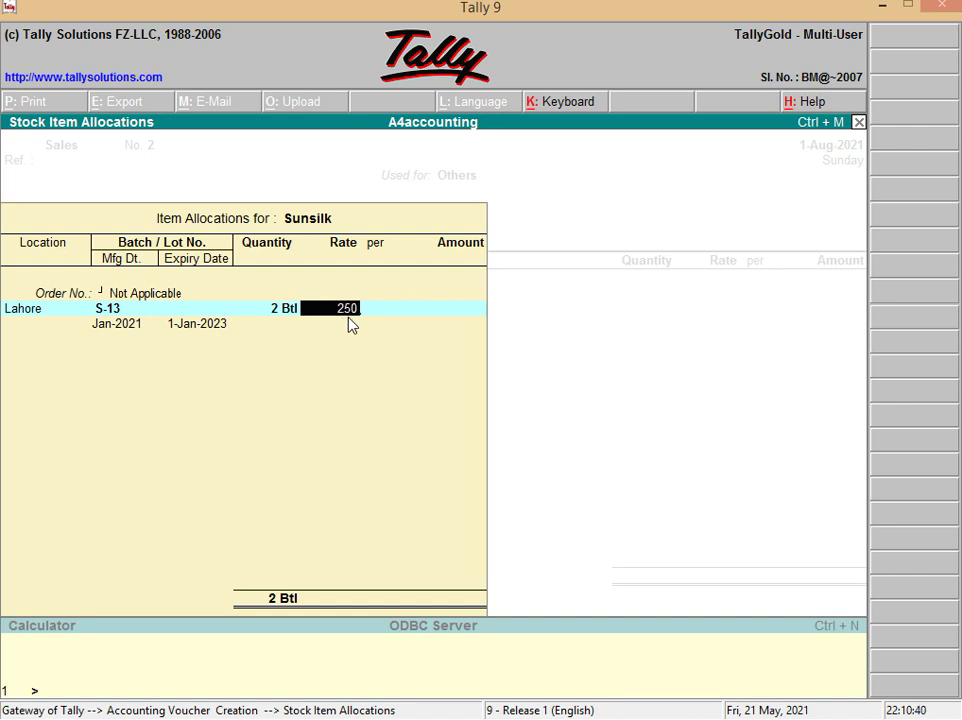
key(Return)
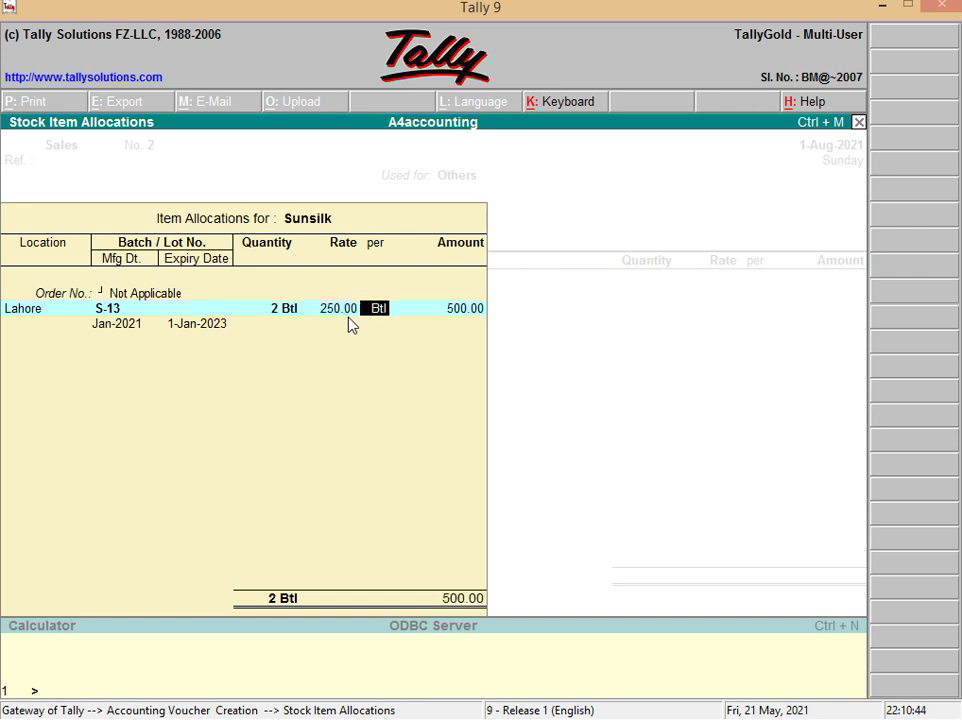
- Keep the default unit, amount and batch dates, close the Sunsilk allocation with End of List, and accept the item line
key(Return)
key(Return)
key(Return)
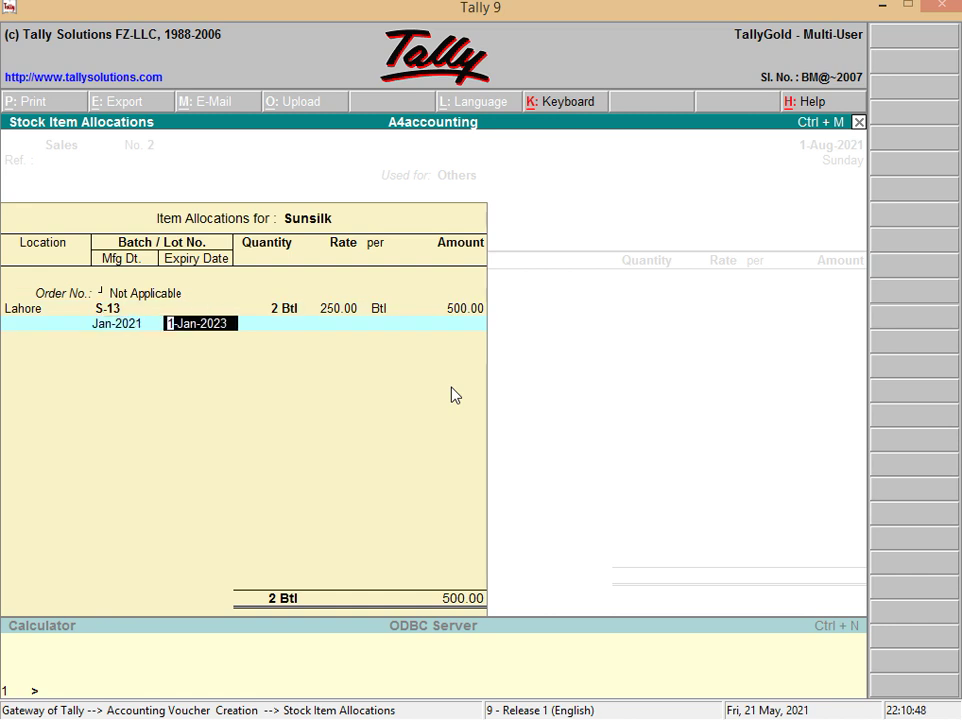
key(Return)
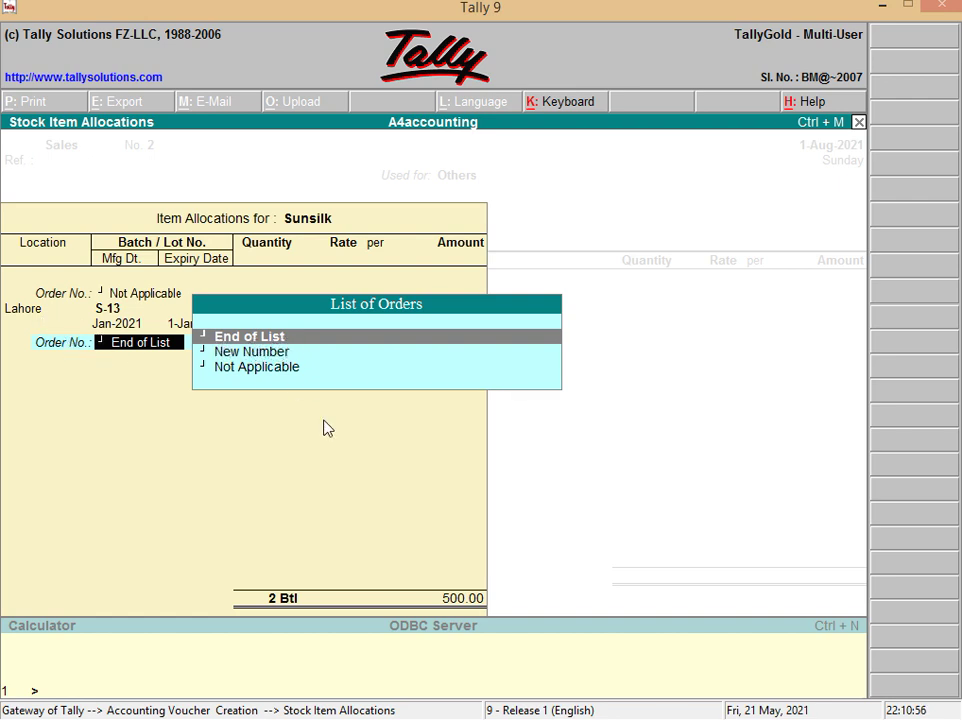
key(Return)
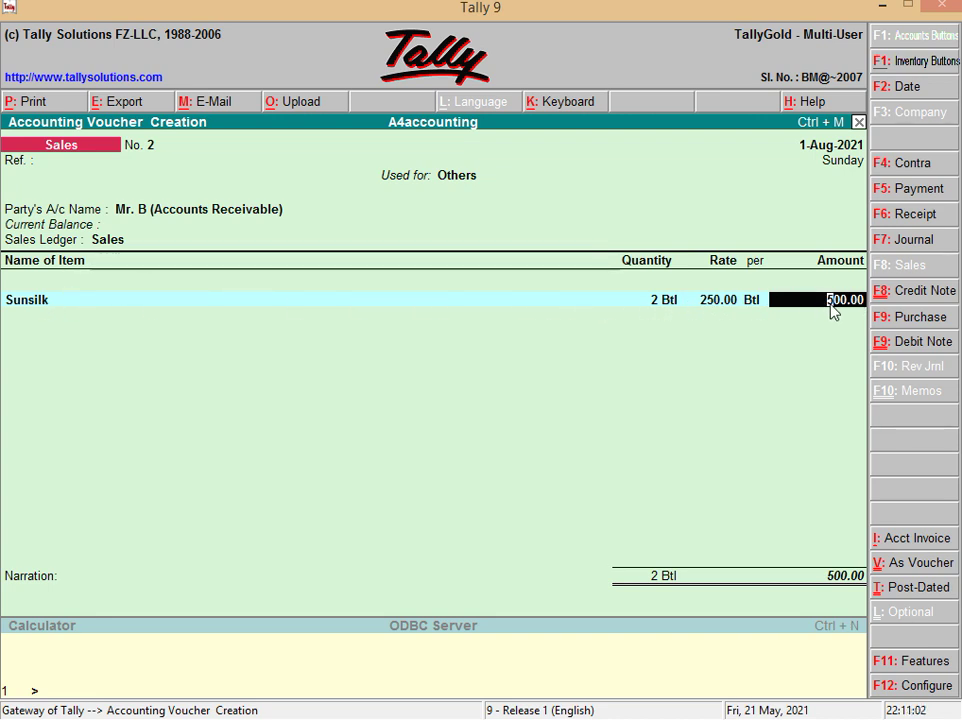
key(Return)
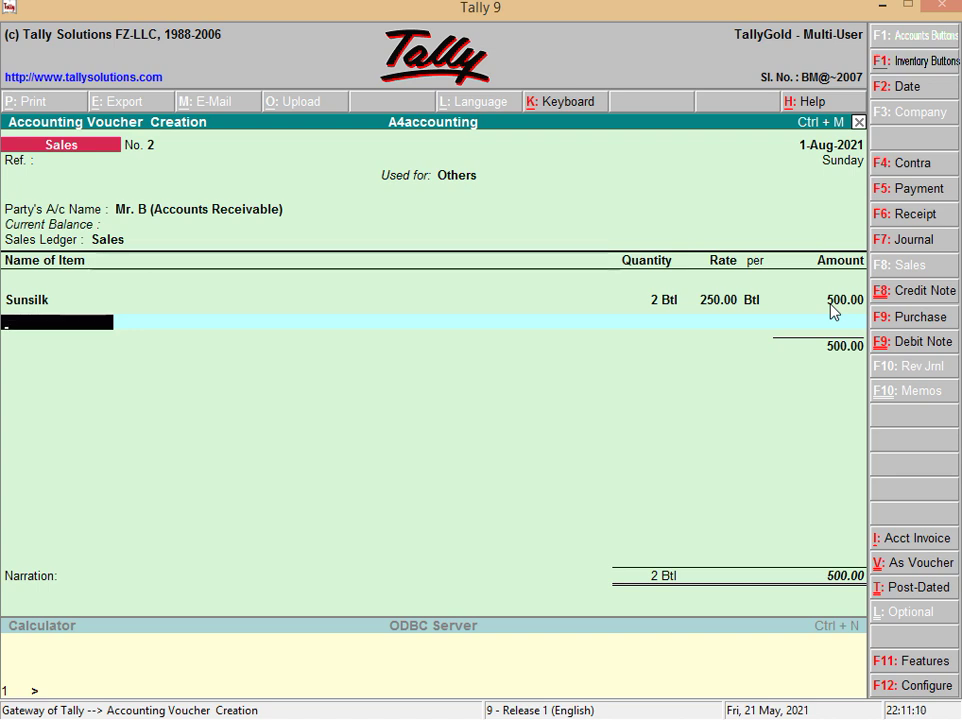
text(N)
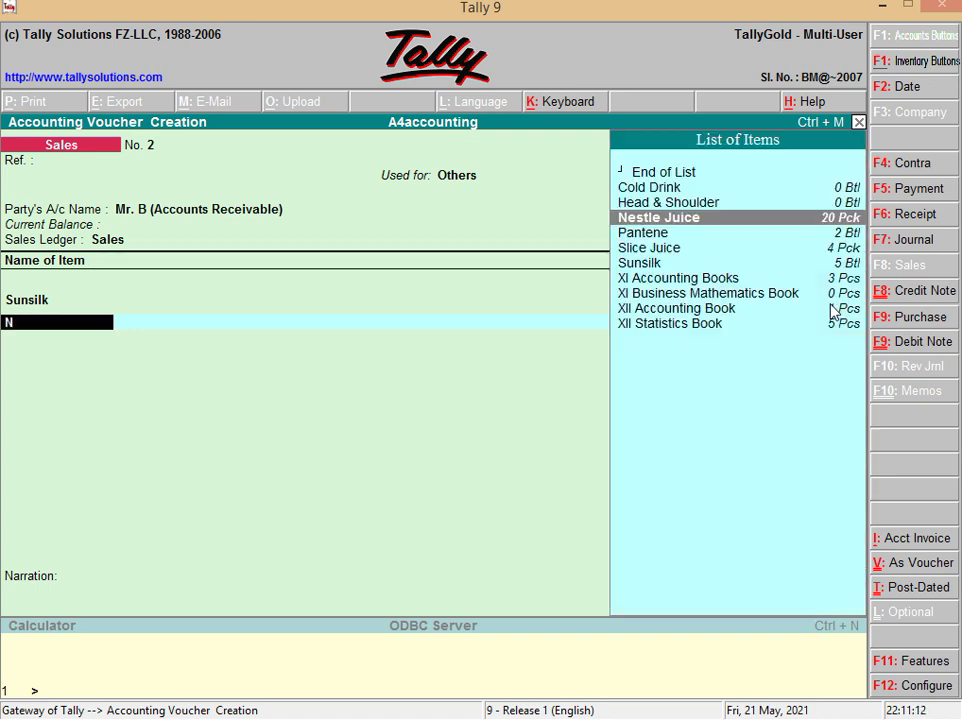
key(BackSpace)
key(Escape)
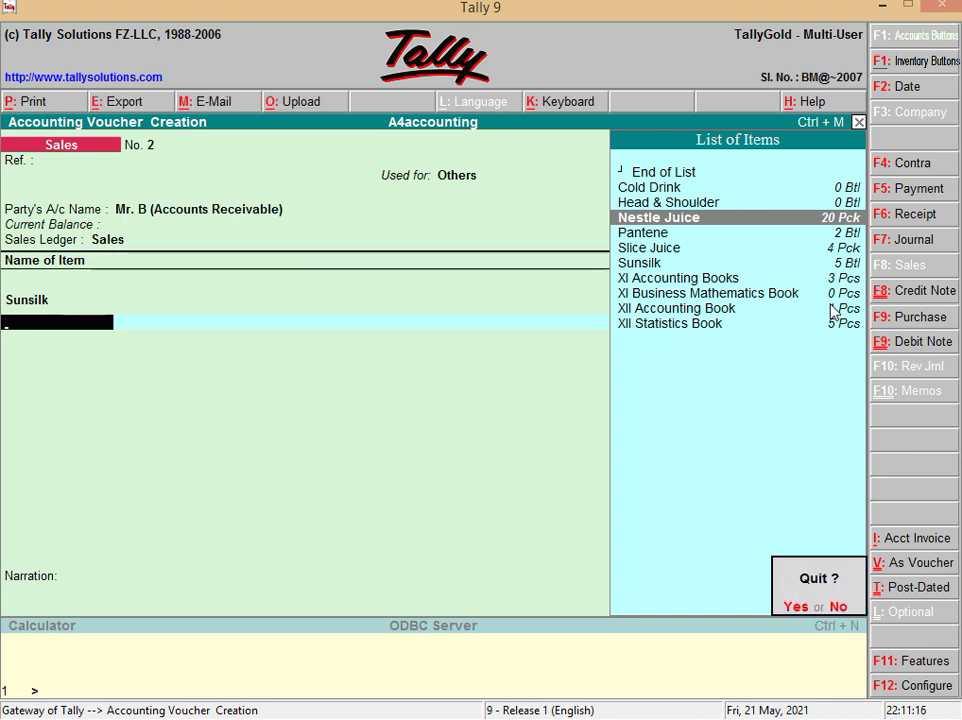
click(838, 607)
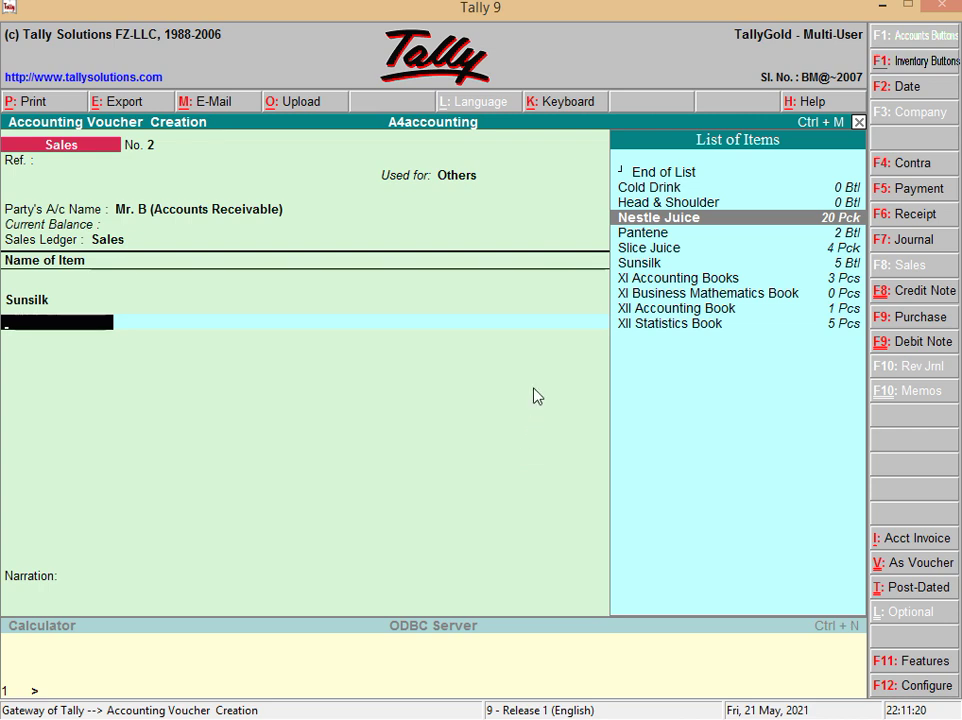
- Finish the item entries and the additional entries below them with End of List, and accept the voucher total
click(640, 174)
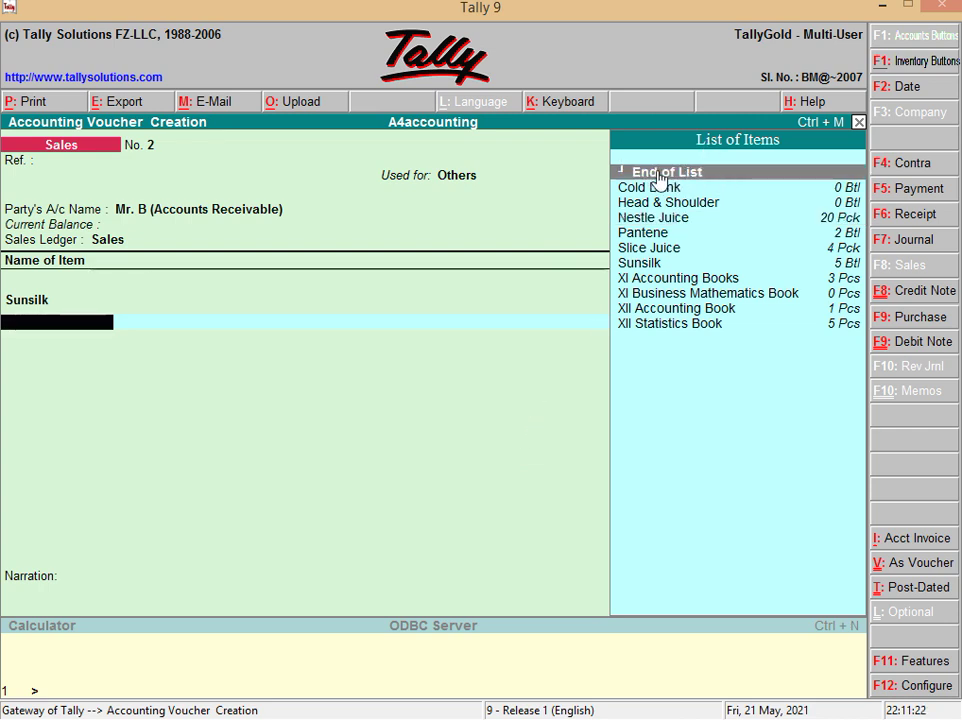
key(Return)
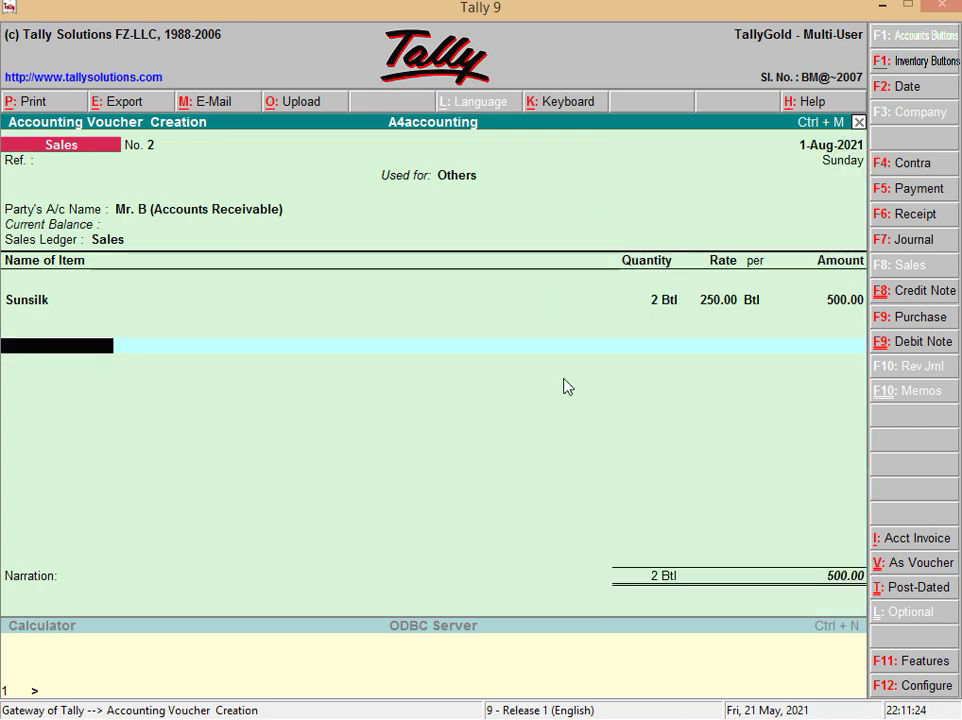
key(Return)
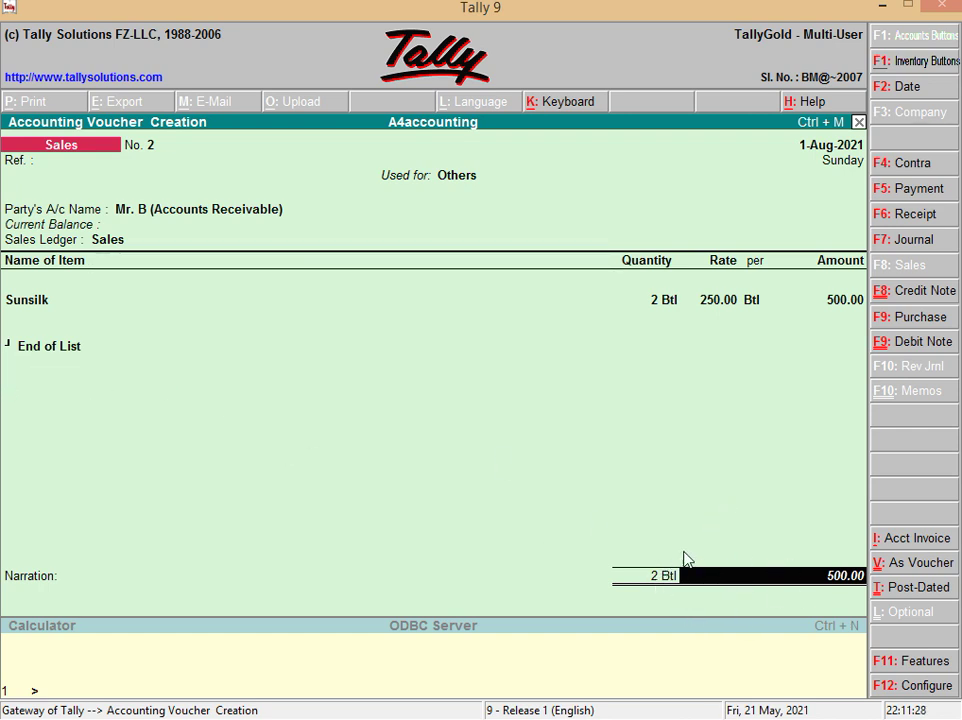
key(Return)
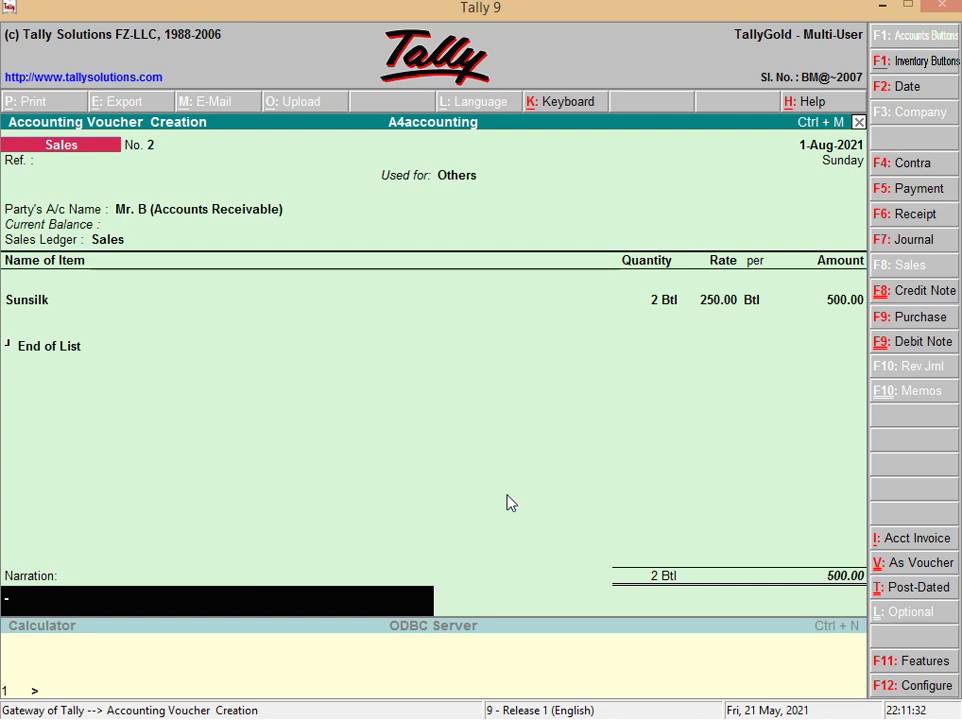
- Add the narration "Sold 2 bottles of sunsilk shampoo to Mr. B." and save the sales voucher
text(Sold 2 bottles of sunsilk t shampo)
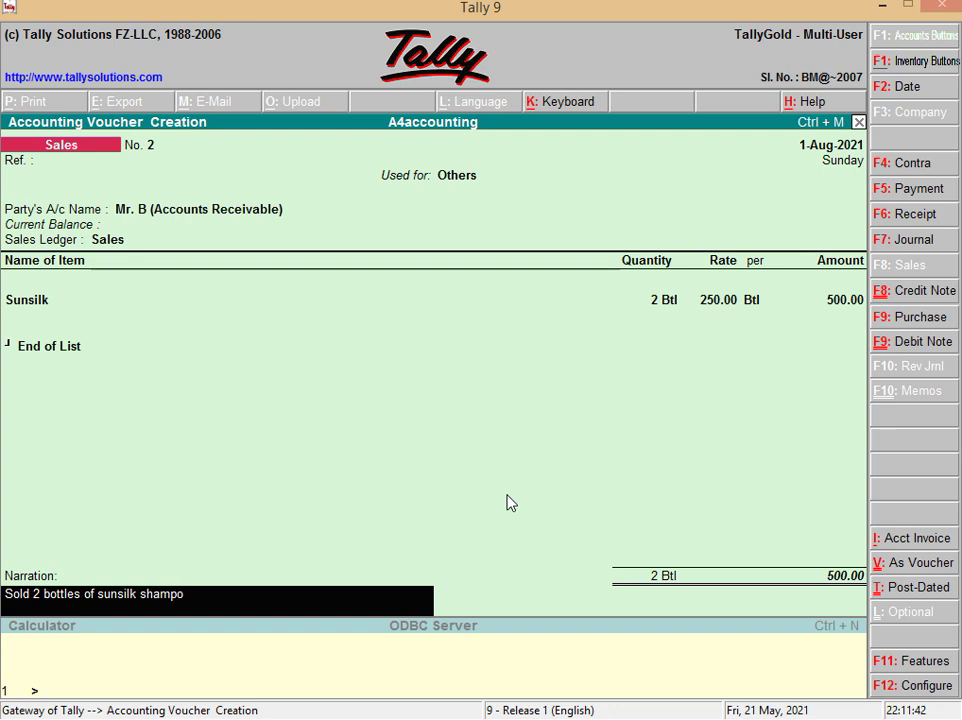
text(o to Mr. B)
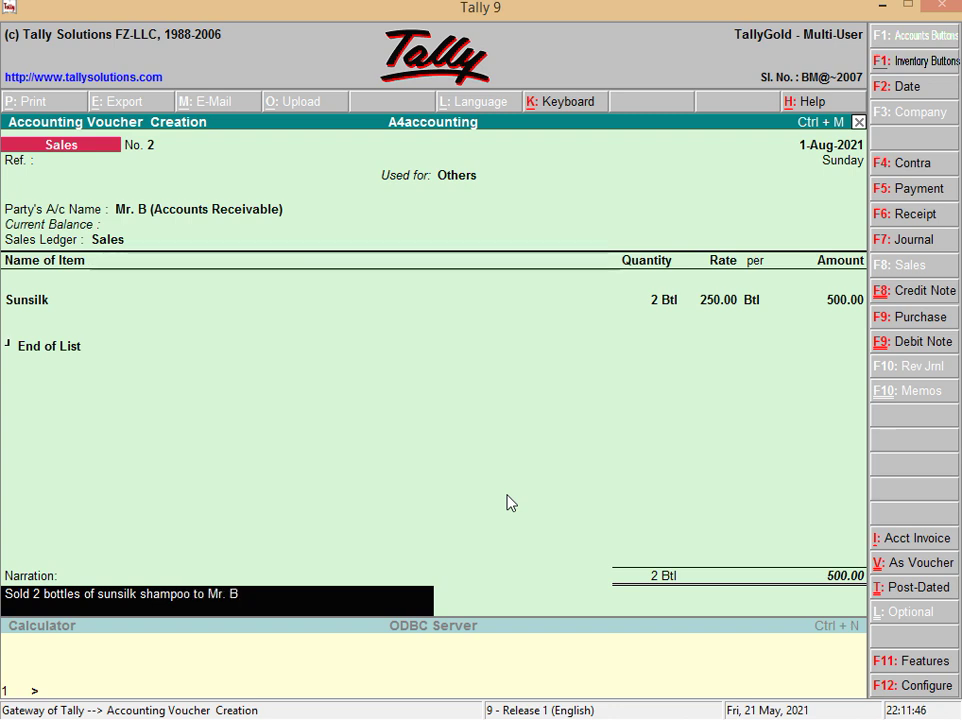
text(.)
key(Return)
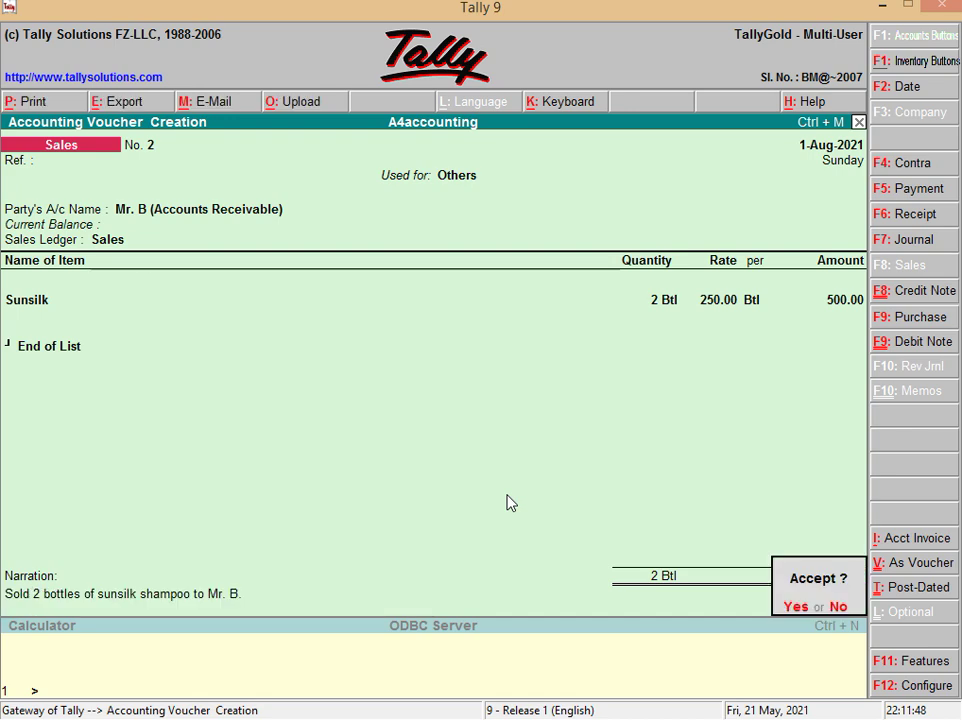
key(Return)
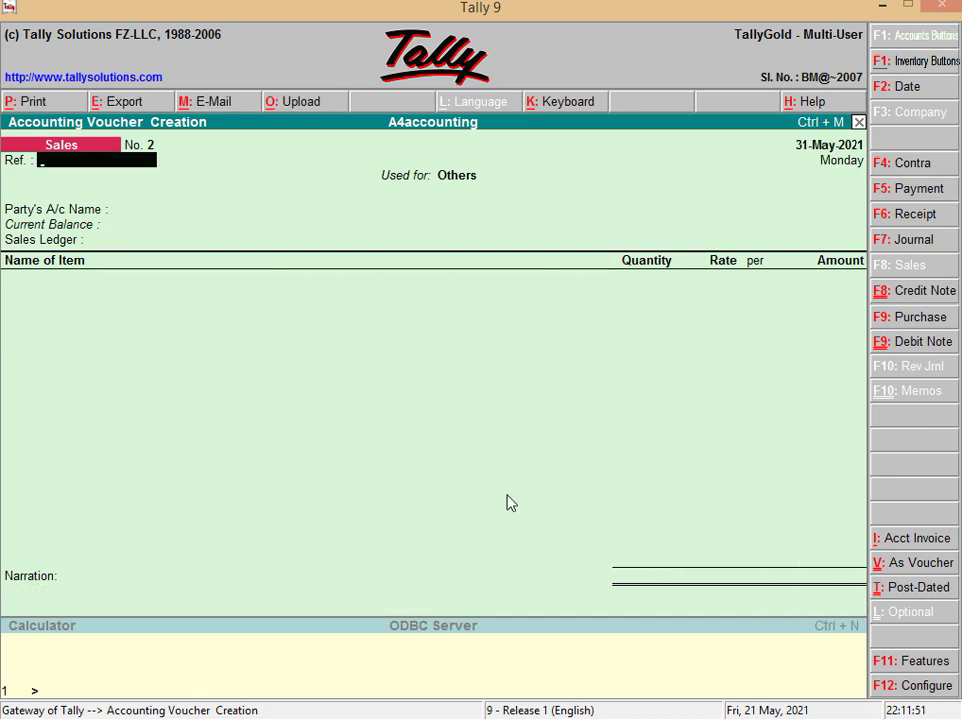
- Check the August 03 transaction in Windows Photo Viewer and return to the blank sales voucher in Tally
key(alt+Tab)
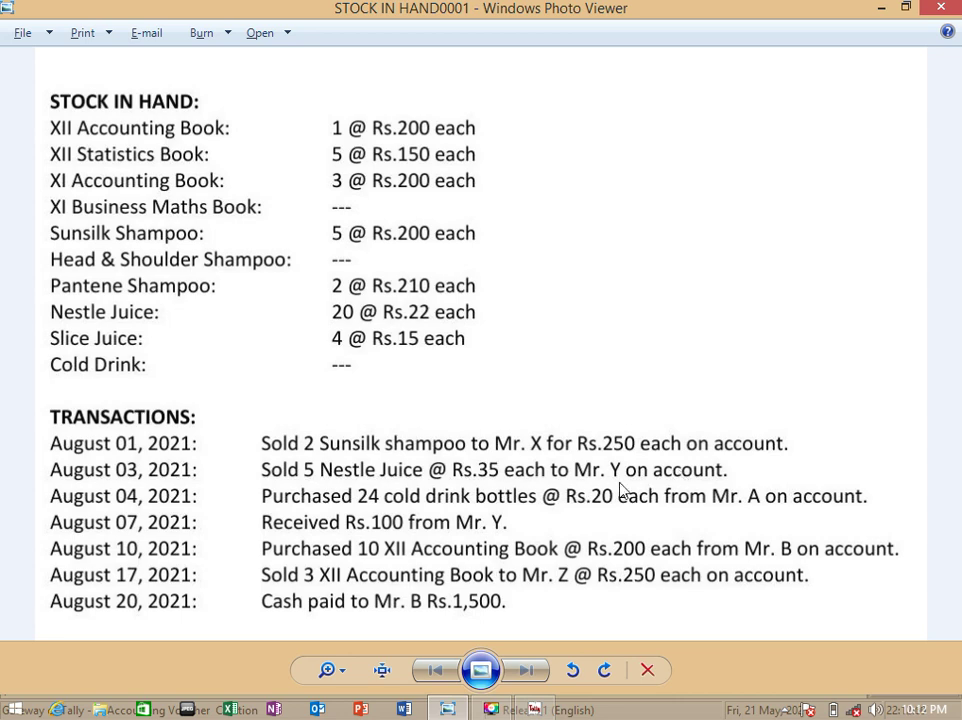
key(alt+Tab)
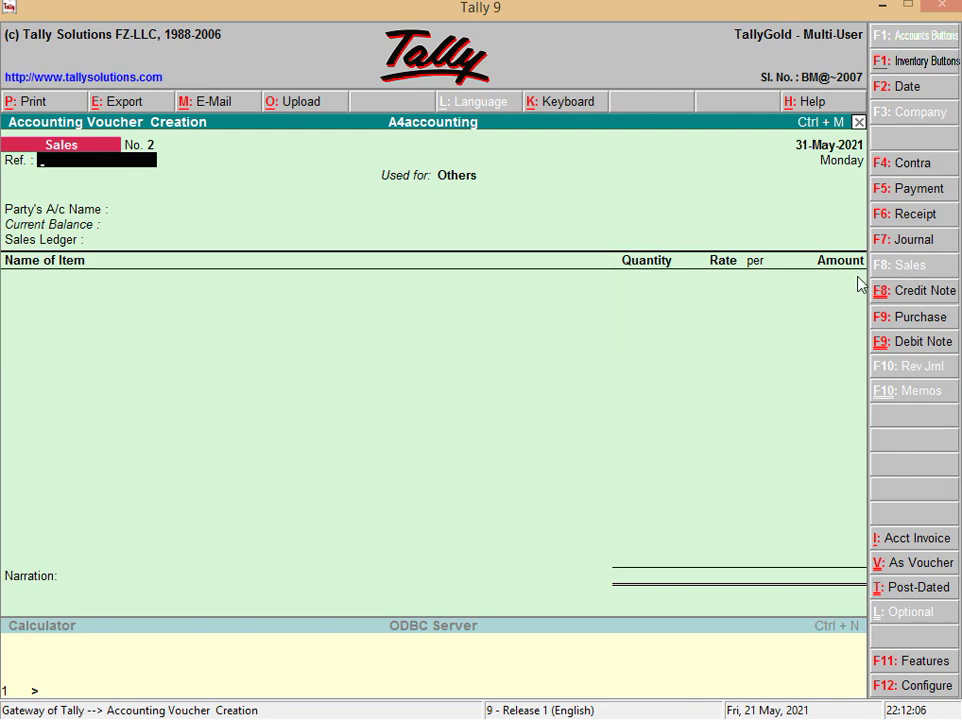
- Check the transaction date in Windows Photo Viewer and set the Tally sales voucher's date to 03-08-2021
key(alt+Tab)
key(alt+Tab)
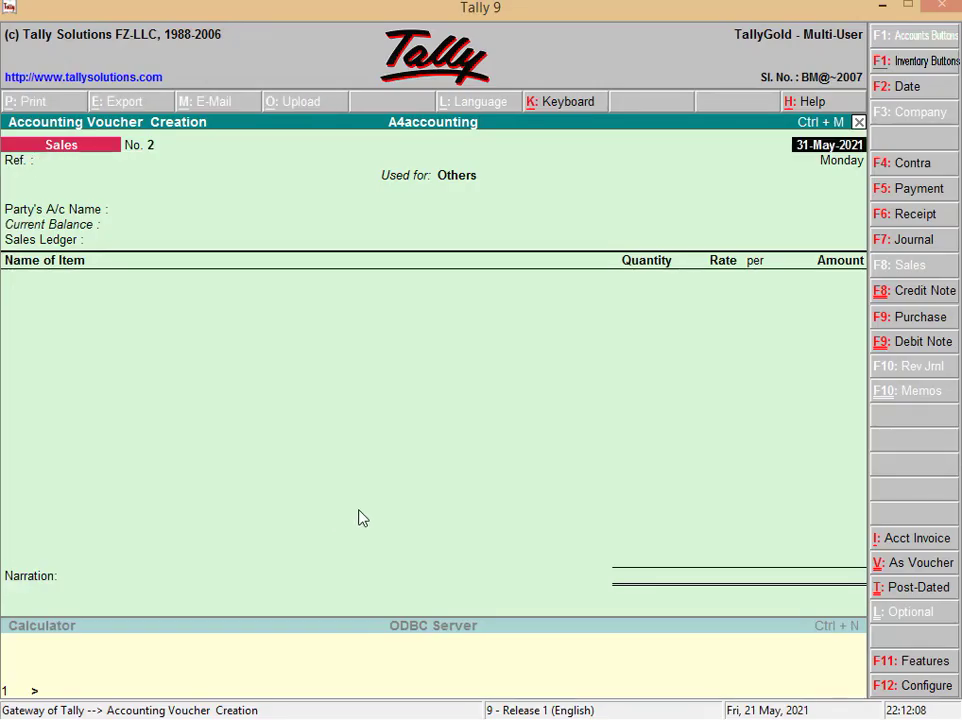
text(03-08)
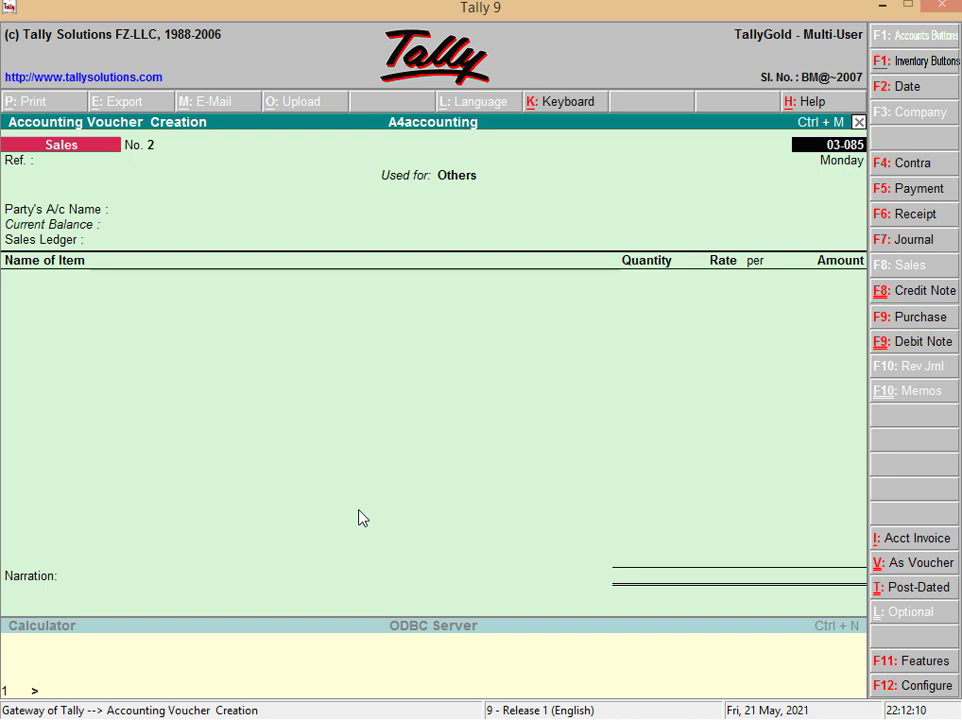
text(-2021)
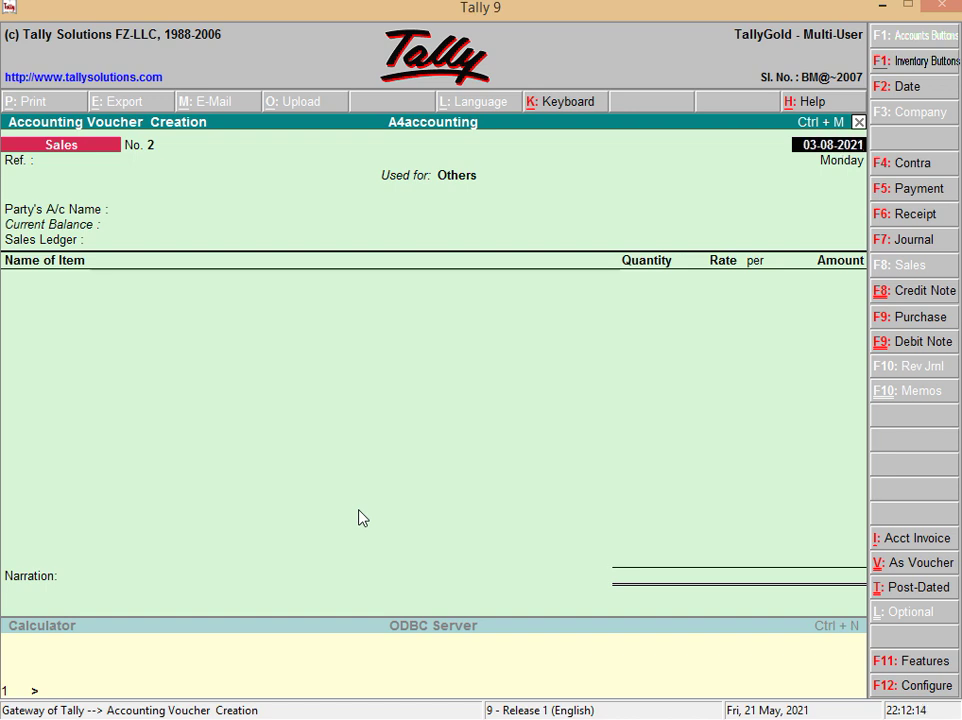
key(Return)
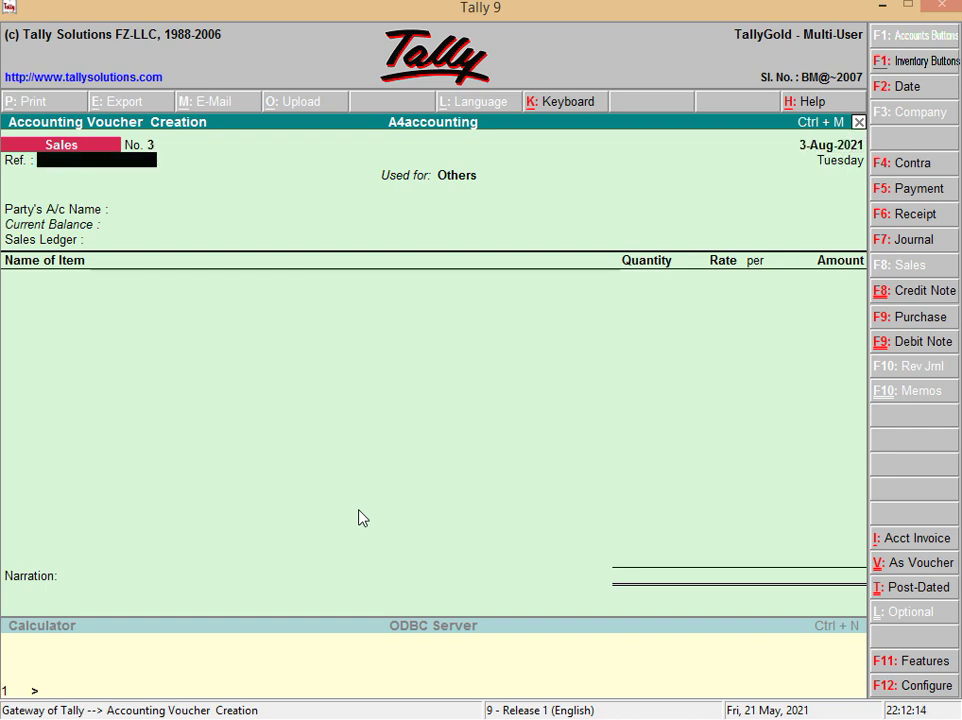
- Leave the voucher's reference blank, move on to the party account, and check the August 03 buyer in Windows Photo Viewer
key(alt+Tab)
key(alt+Tab)
key(Return)
key(Return)
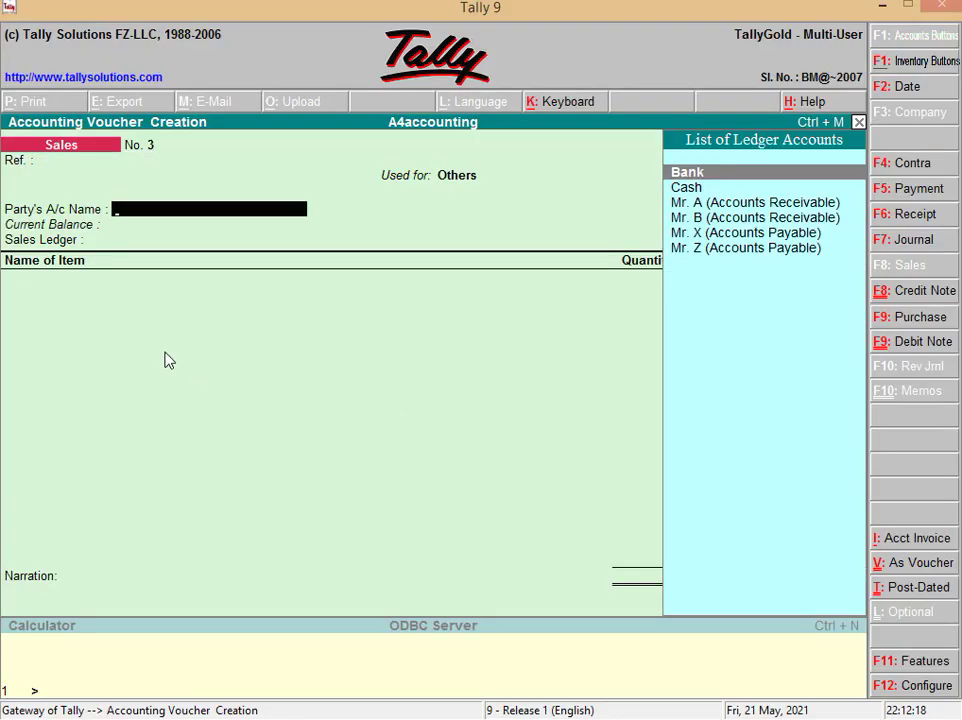
key(alt+Tab)
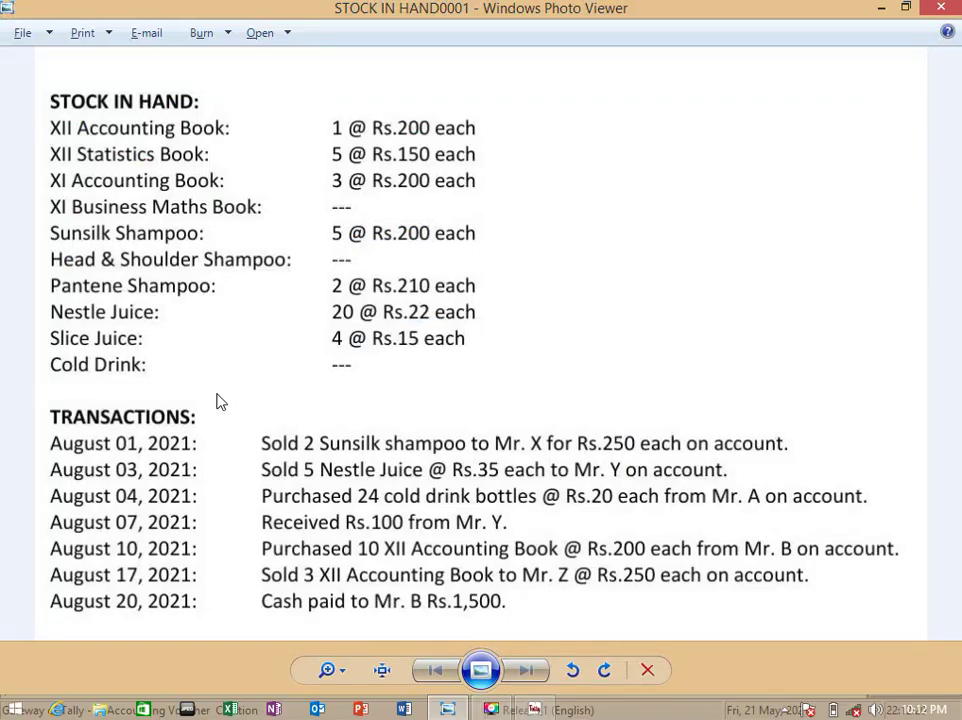
key(alt+Tab)
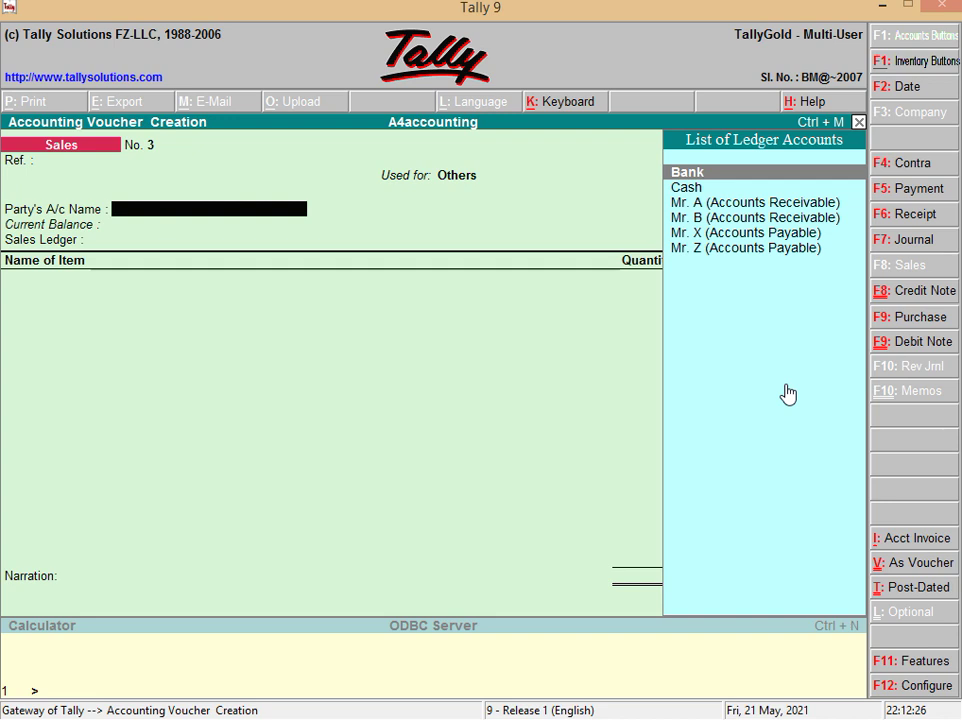
- Create a new ledger from the party account field, named "Mr. Y (Accounts Receivable)", without an alias
key(alt+c)
text(Mr. Y (Accounts Receivba)
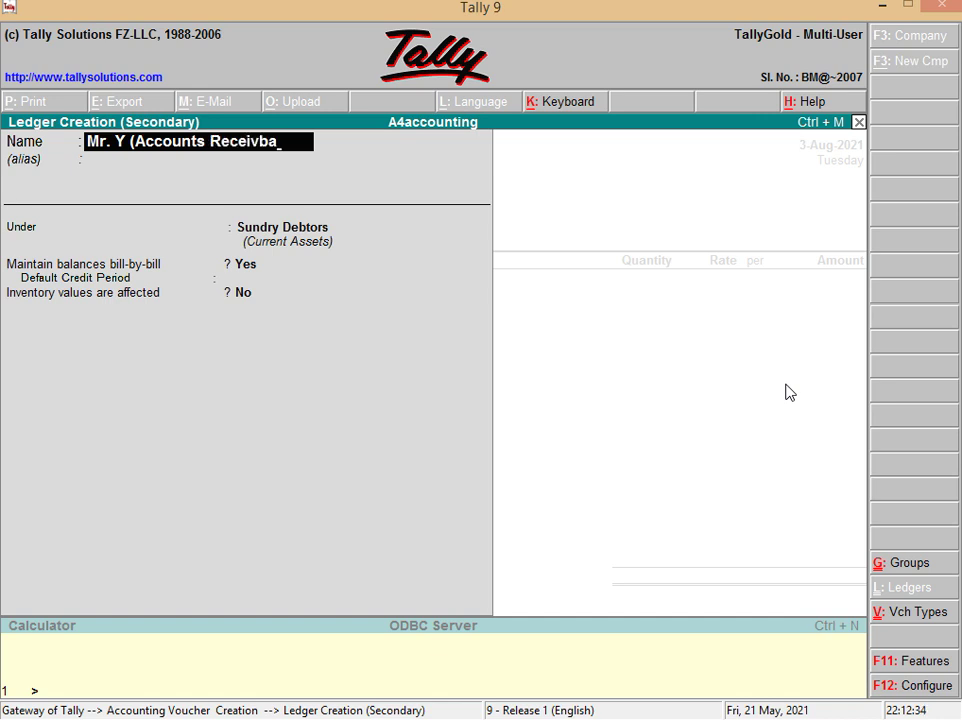
key(BackSpace)
key(BackSpace)
text(able)
key(Return)
key(Return)
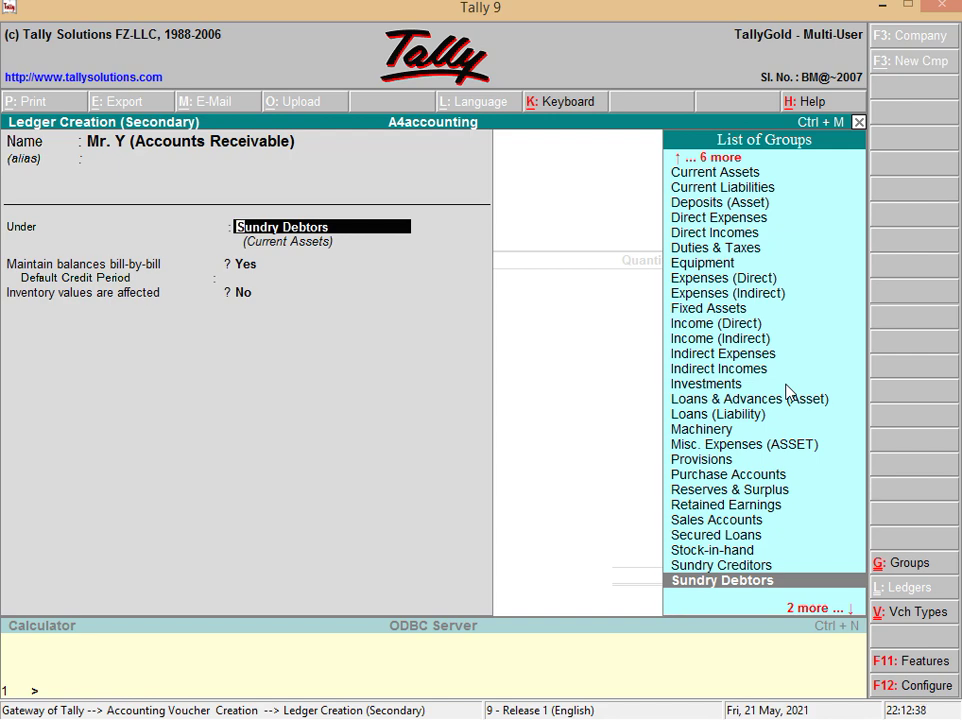
- Keep the ledger under Sundry Debtors with bill-by-bill balances and no inventory effect, and save it
key(Return)
key(Return)
key(Return)
key(Return)
key(Return)
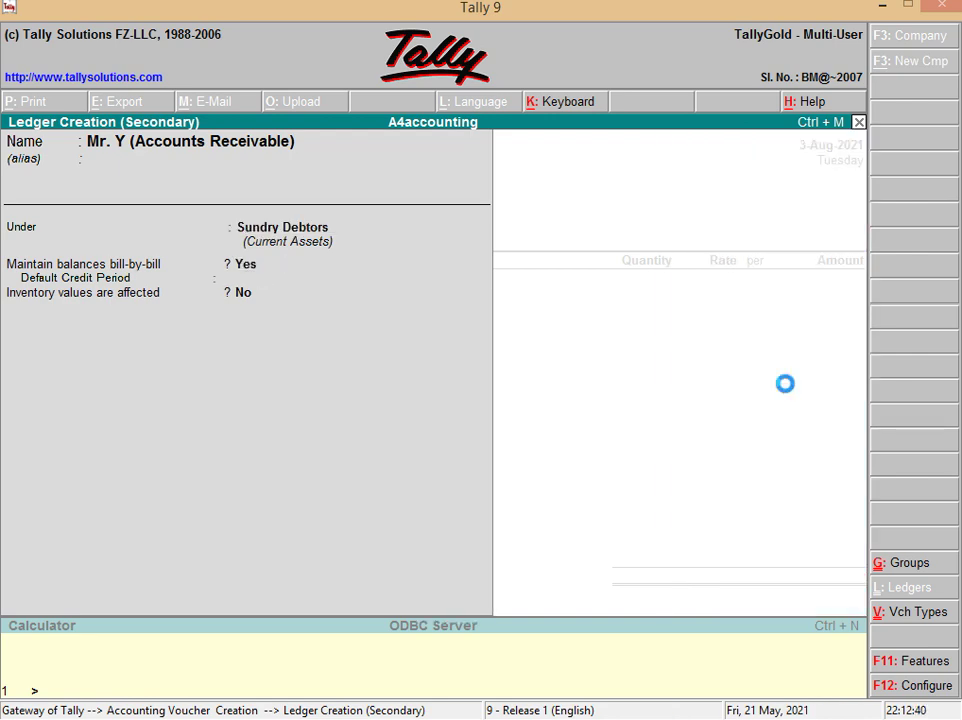
- Accept the new ledger as the voucher's party, keep the default details, and choose Sales as the sales ledger
key(Return)
key(Return)
key(Return)
key(Return)
key(Return)
key(Return)
key(Return)
key(Return)
key(Return)
key(Return)
key(Return)
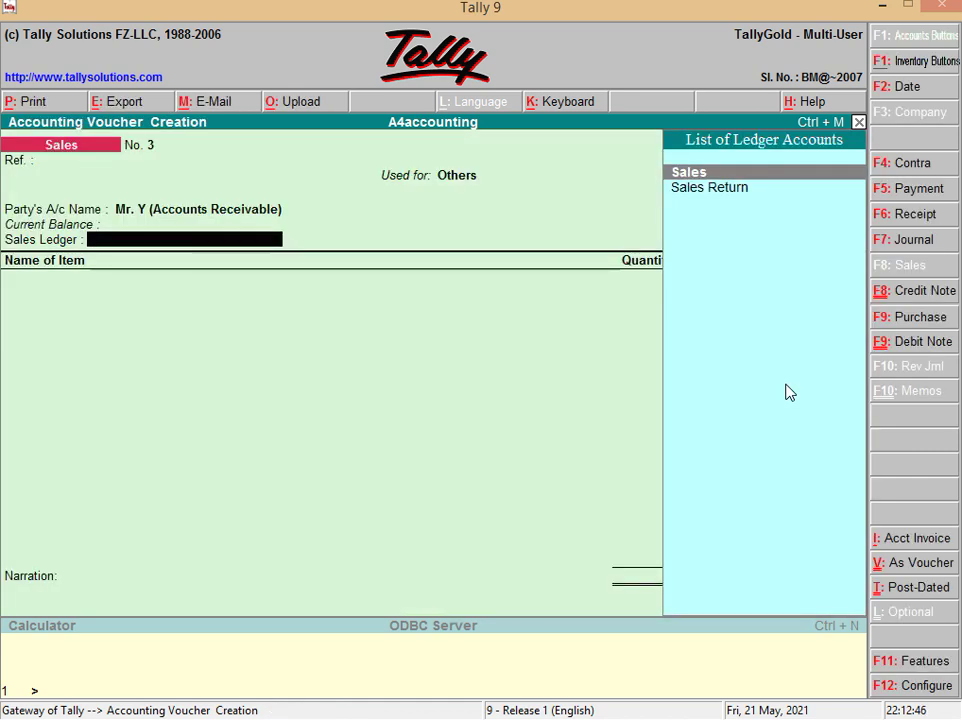
key(Return)
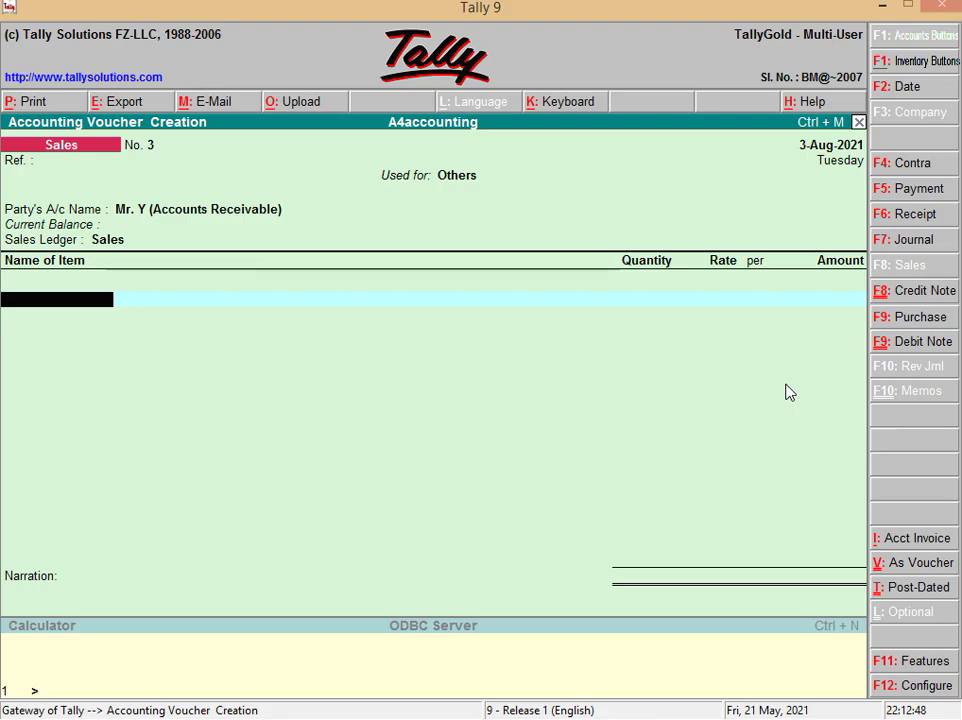
- Check the item sold in Windows Photo Viewer, add Nestle Juice to the Tally voucher, and set its order number to Not Applicable
key(alt+Tab)
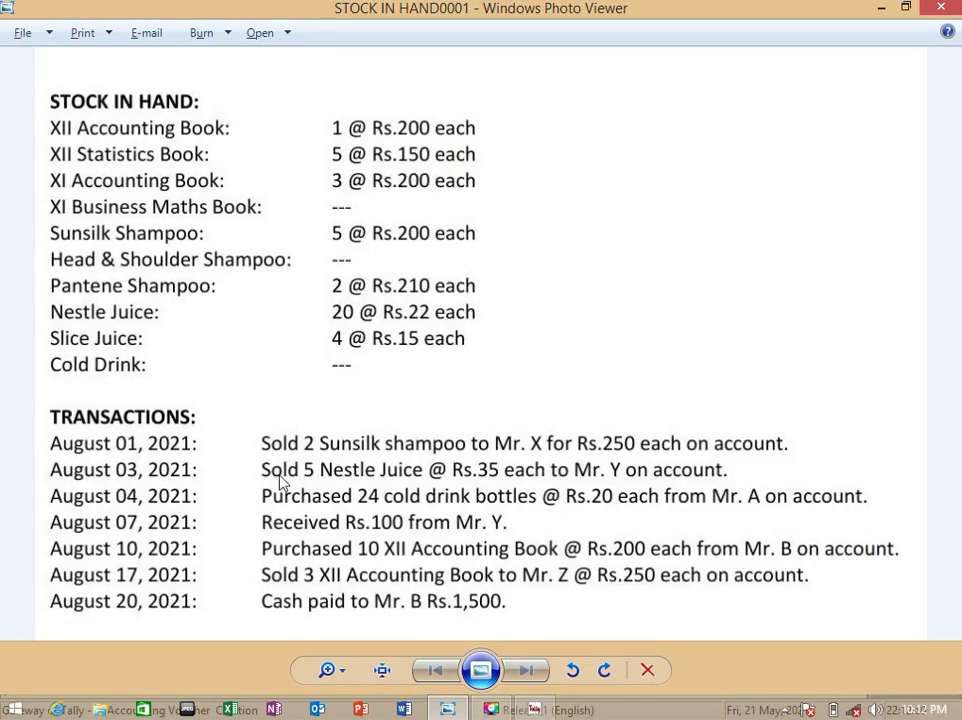
key(alt+Tab)
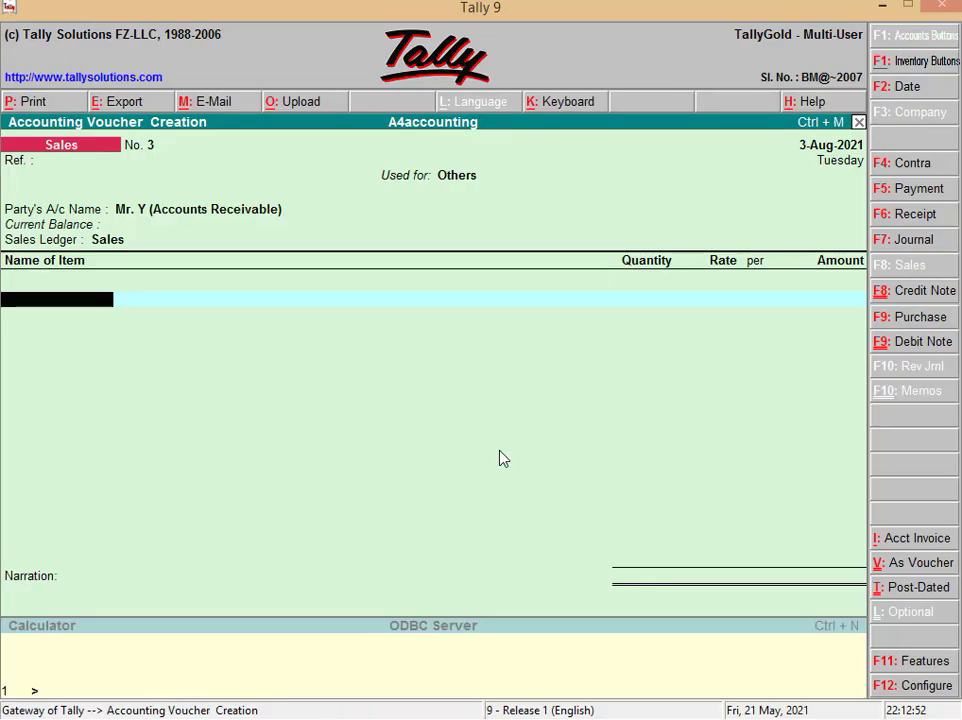
text(N)
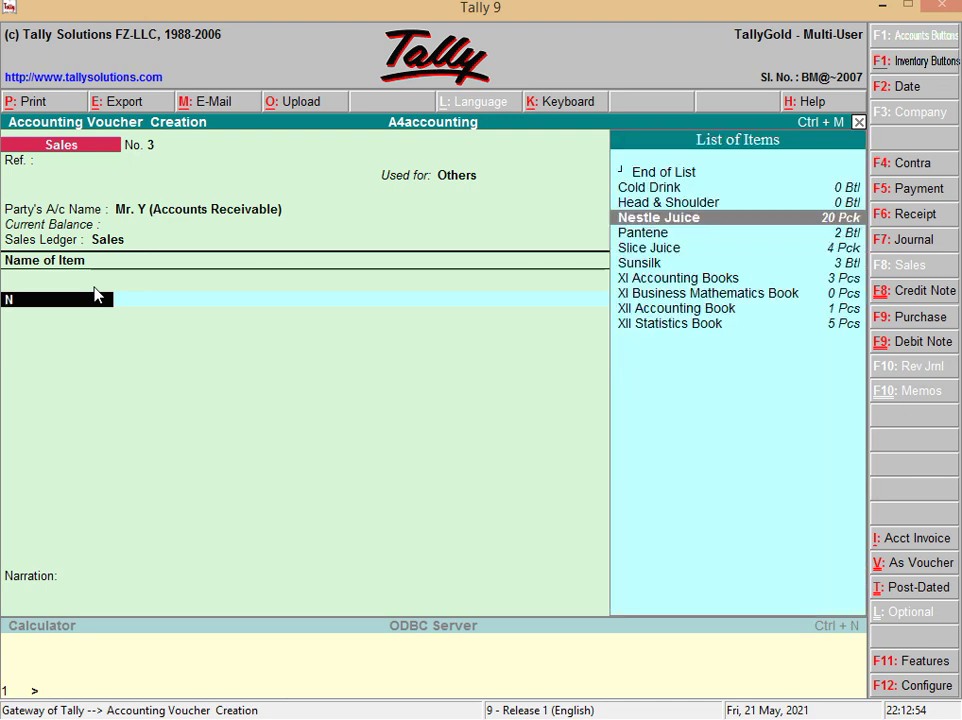
key(Return)
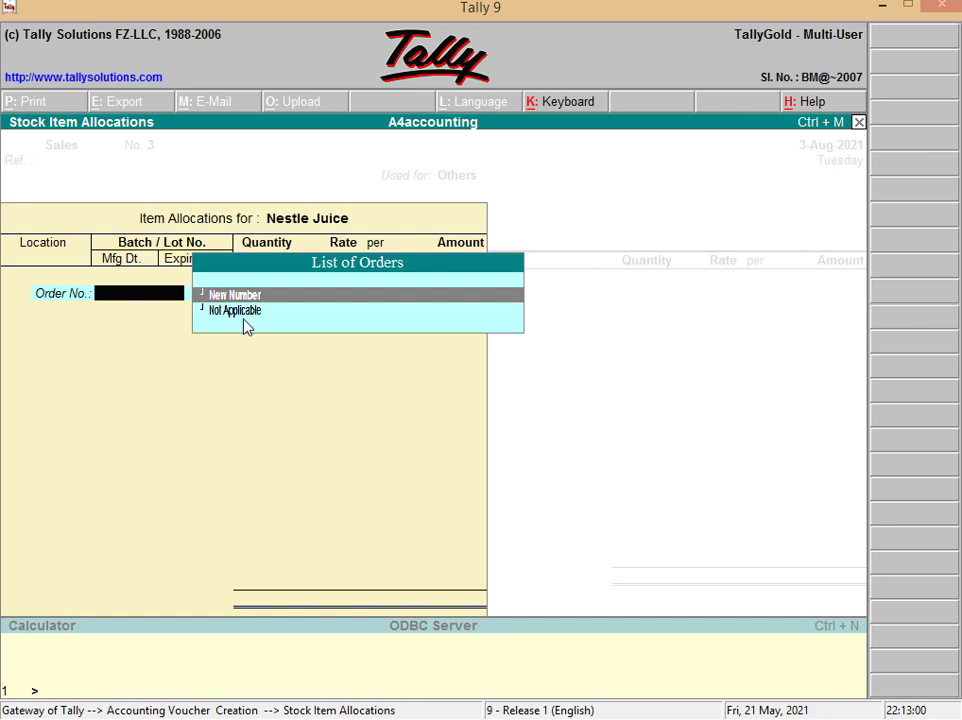
key(Down)
key(Return)
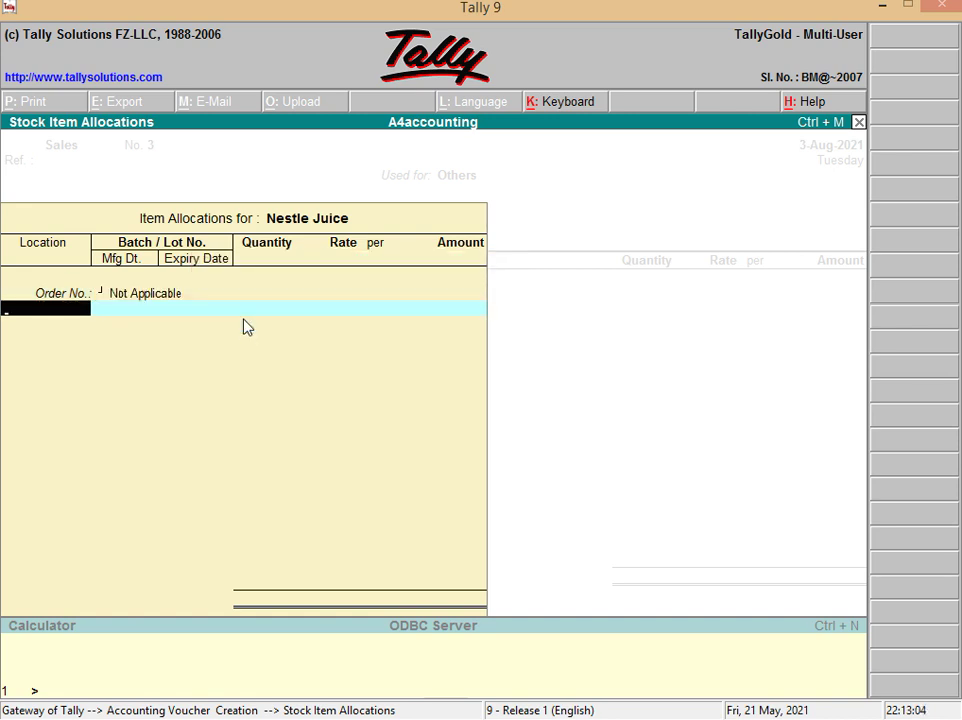
- Allocate the Nestle Juice from the Lahore location and batch J-20
text(L)
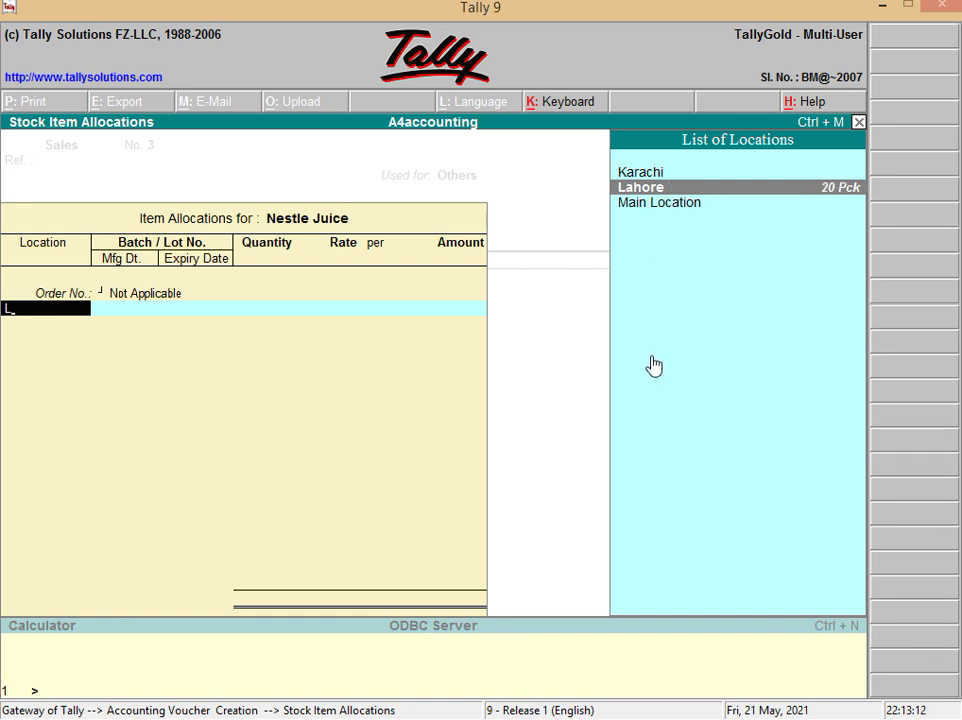
key(Return)
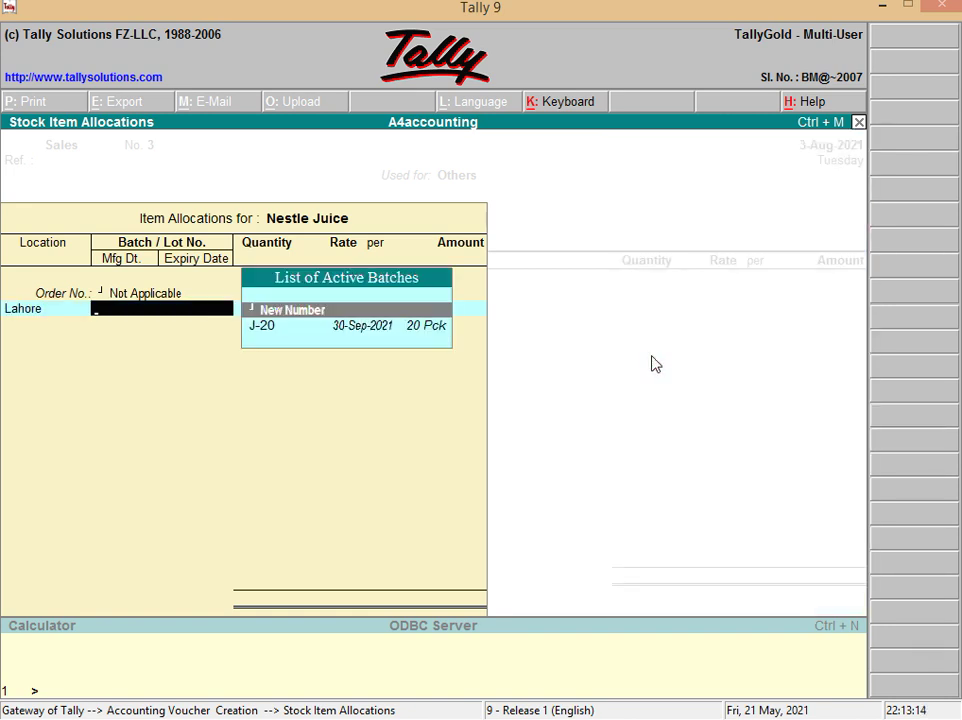
key(Down)
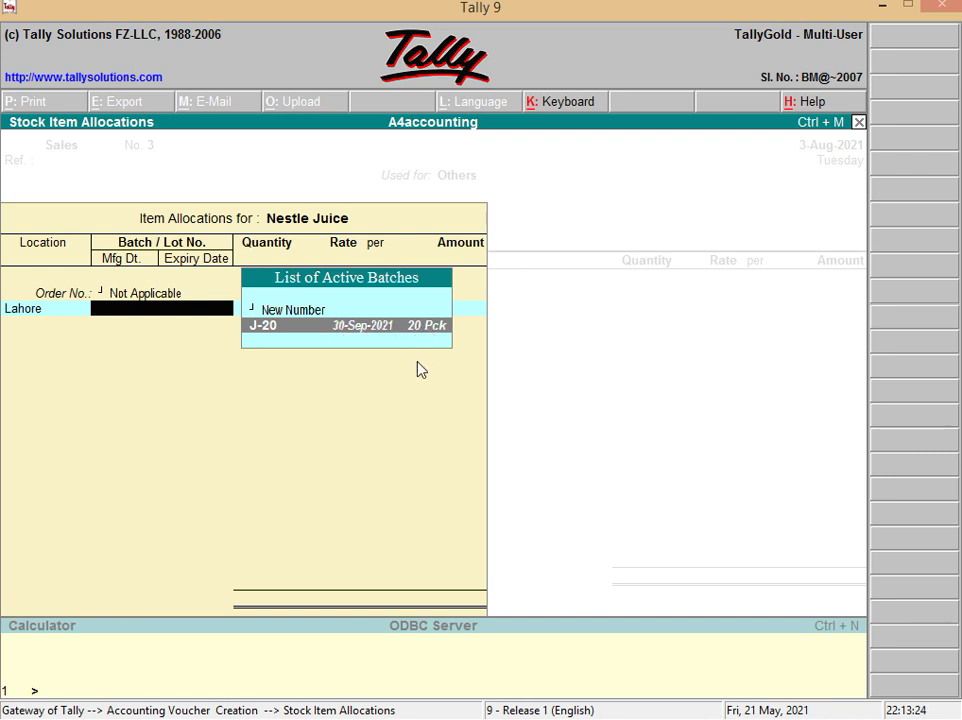
key(Return)
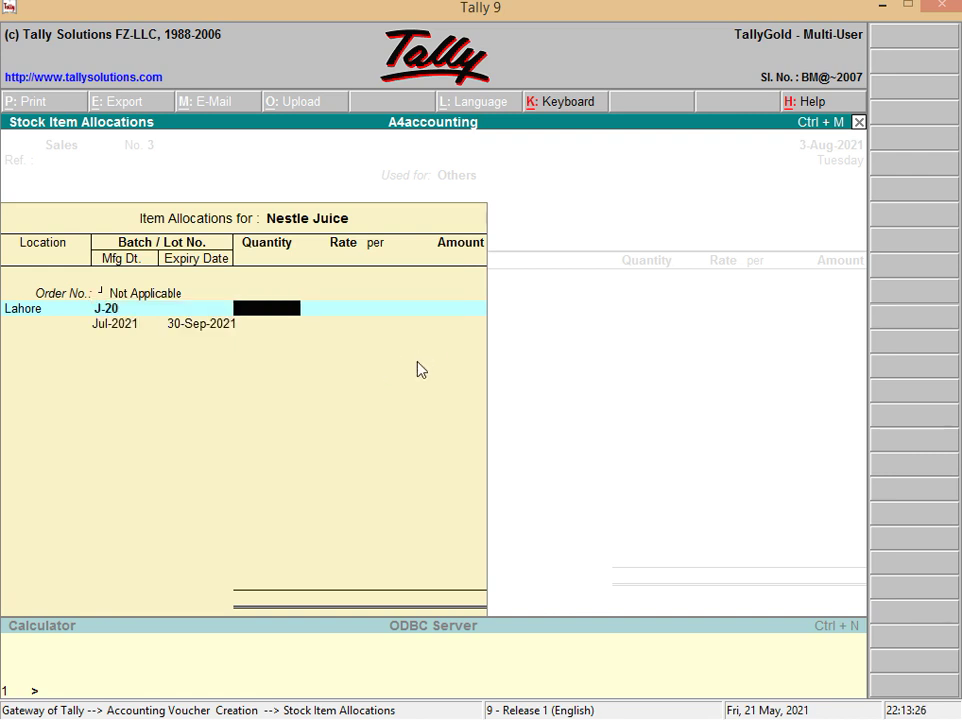
- Enter a quantity of 5 and a rate of 35 for the Nestle Juice, checking both against the transaction list in Windows Photo Viewer
key(alt+Tab)
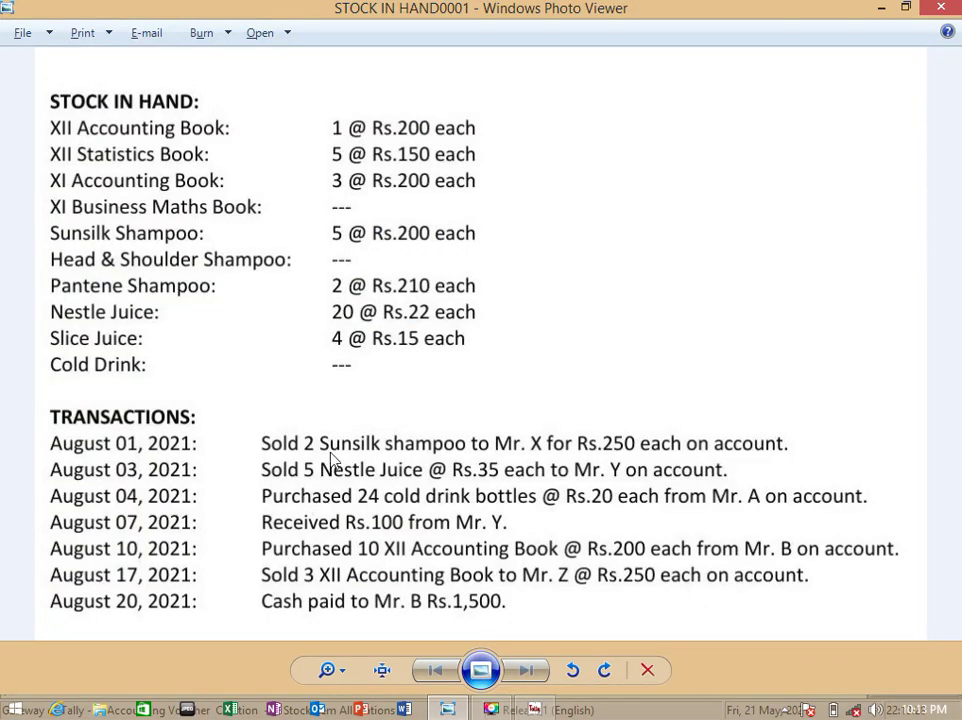
key(alt+Tab)
text(5)
key(Return)
key(alt+Tab)
key(alt+Tab)
text(35)
key(Return)
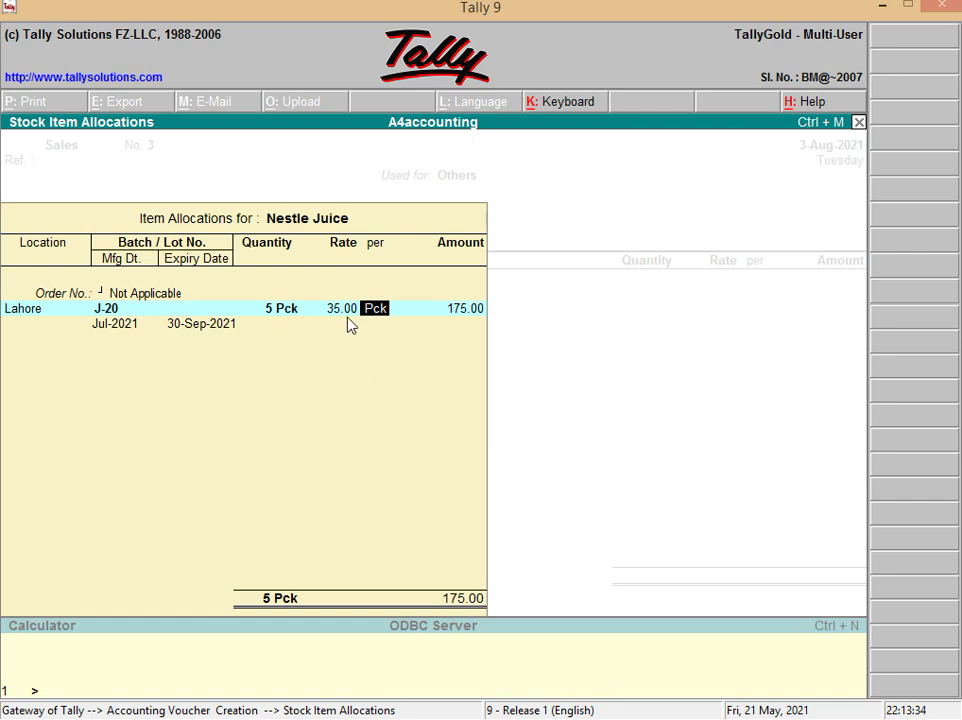
- Keep the default unit, amount and batch dates, and close the Nestle Juice allocation with End of List
key(Return)
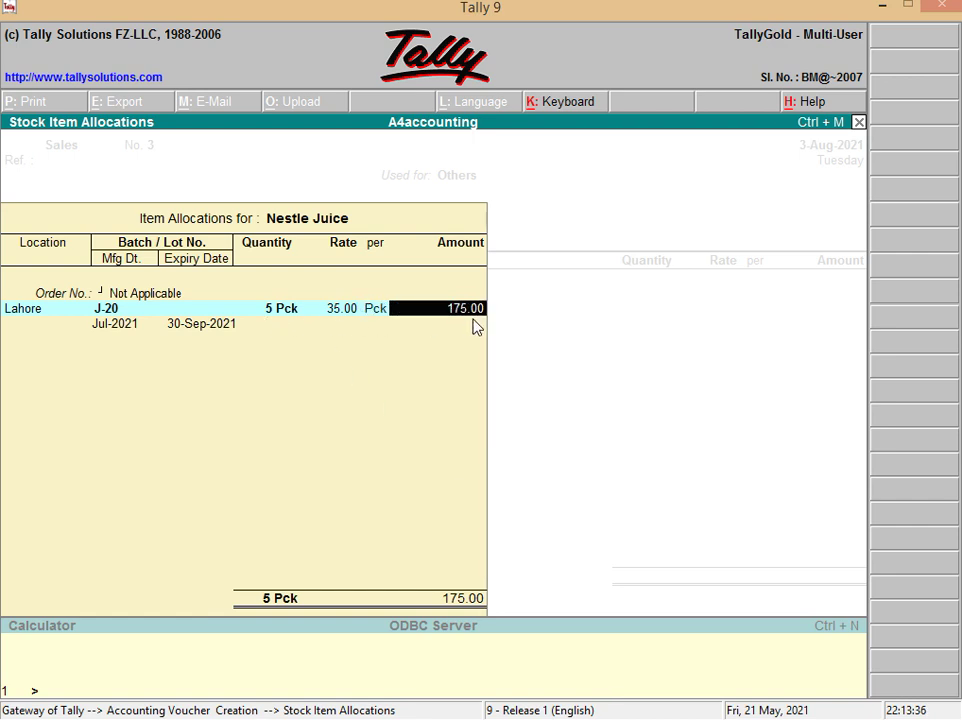
key(Return)
key(Return)
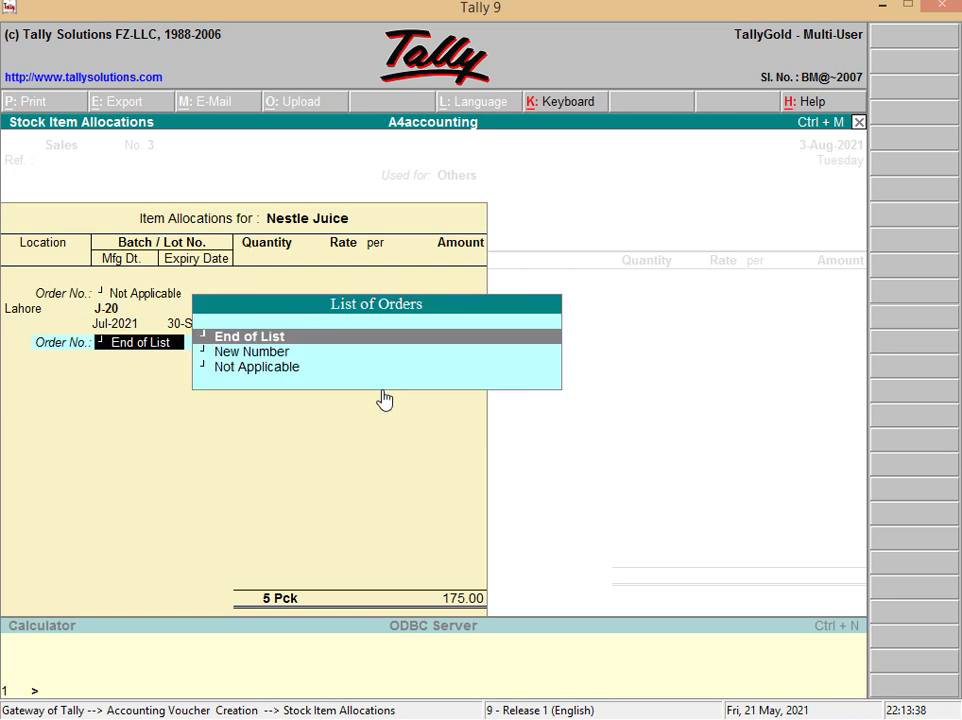
key(Return)
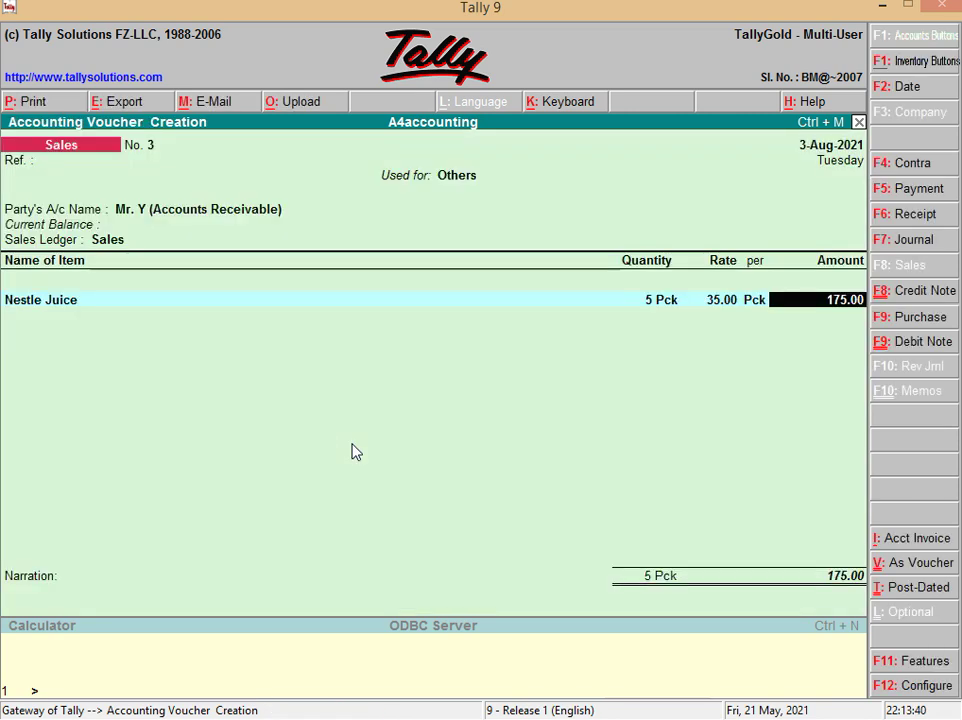
- Accept the item line, finish the entries with End of List, accept the total, and save the sales voucher without a narration
key(Return)
key(Return)
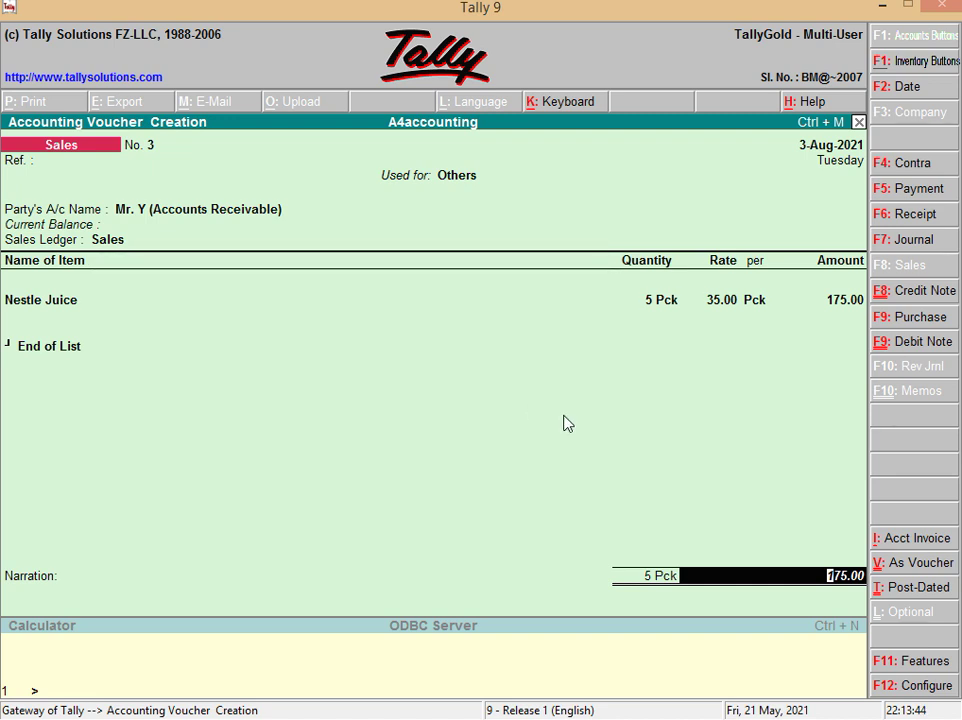
key(Return)
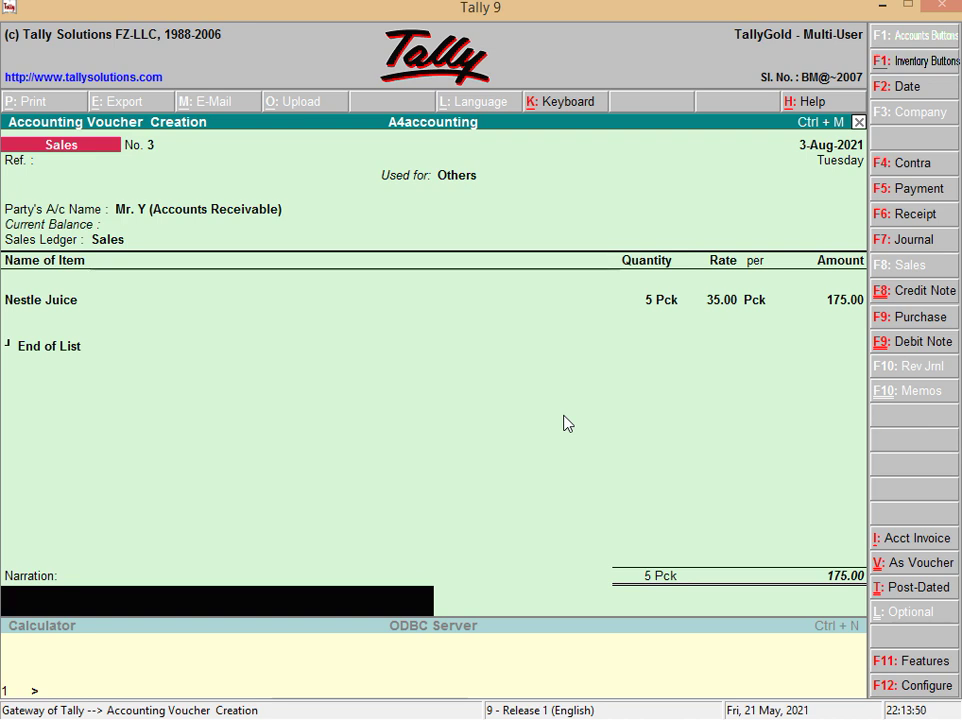
key(Return)
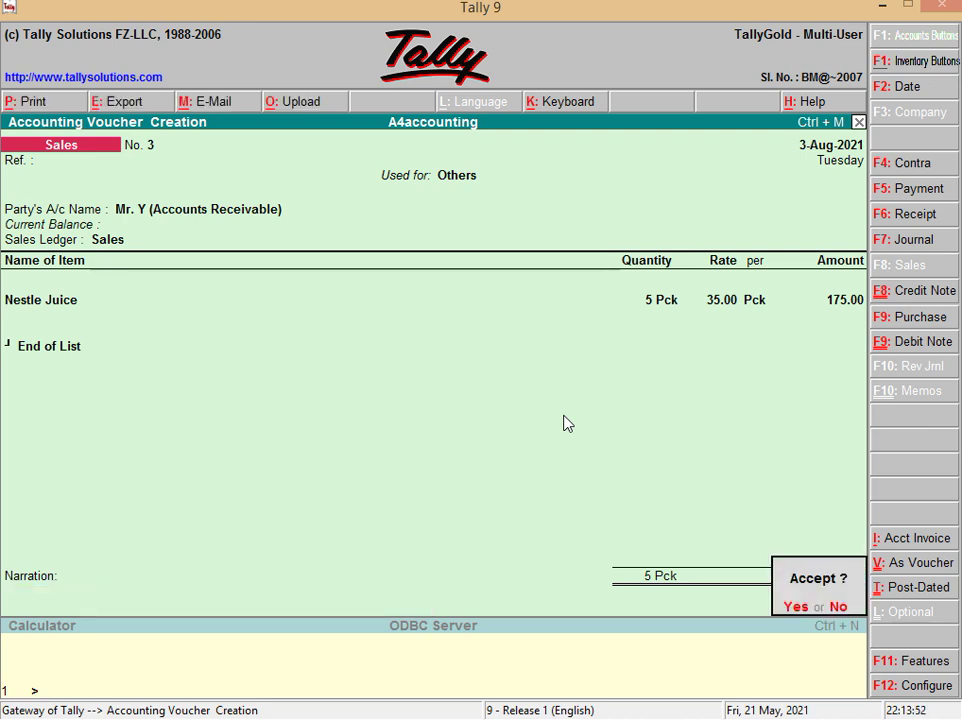
key(Return)
- Check the August 04 transaction in Windows Photo Viewer, switch Tally to a purchase voucher, and look up the transaction date
key(alt+Tab)
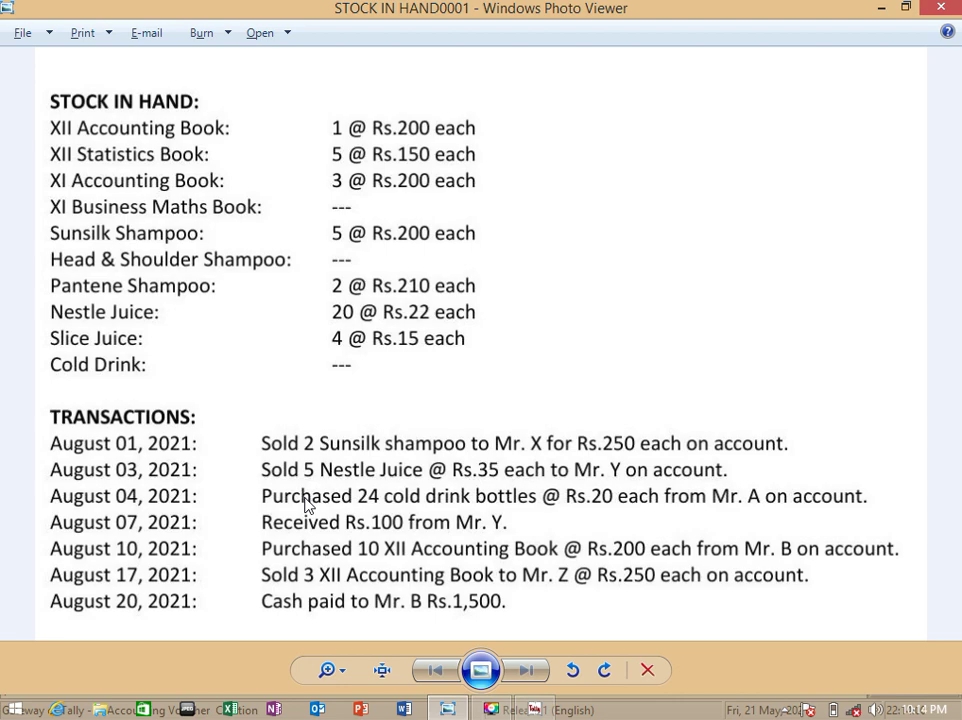
key(alt+Tab)
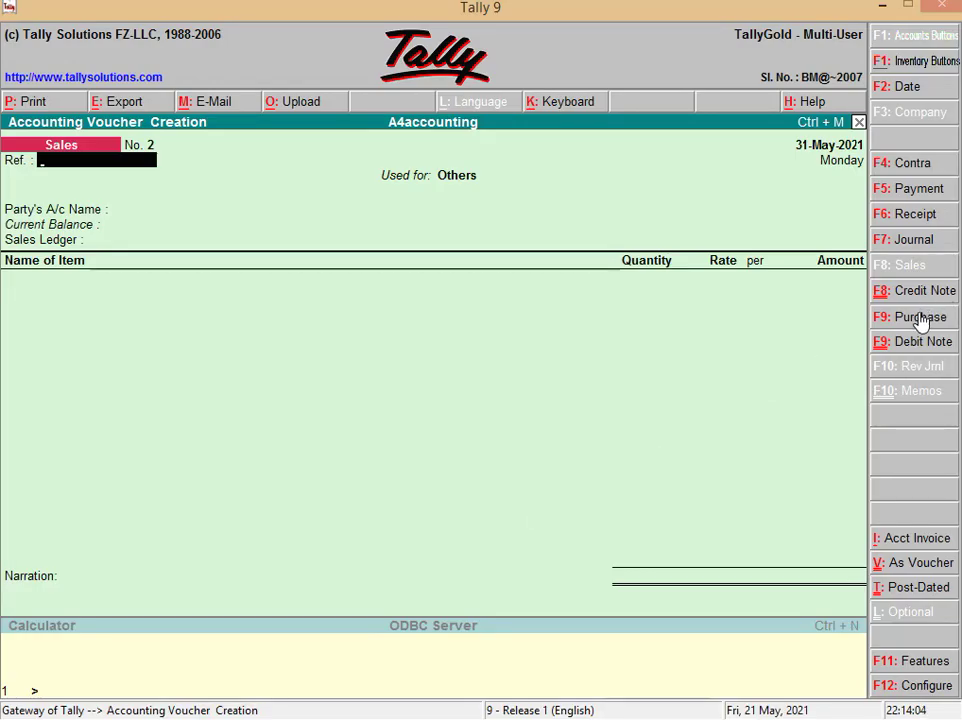
key(alt+Tab)
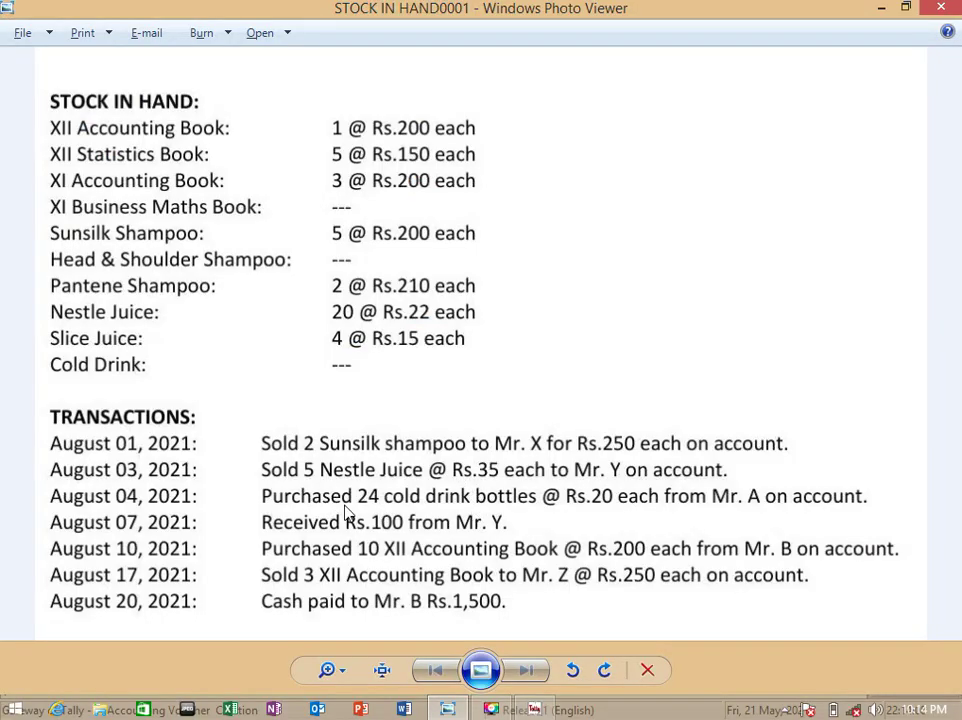
key(alt+Tab)
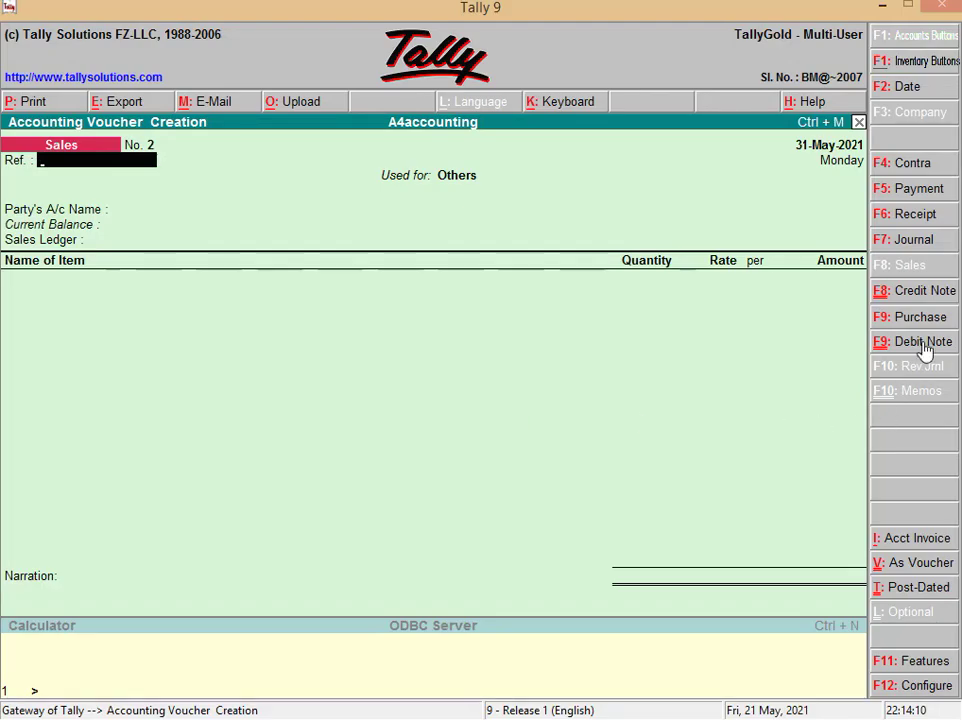
click(920, 317)
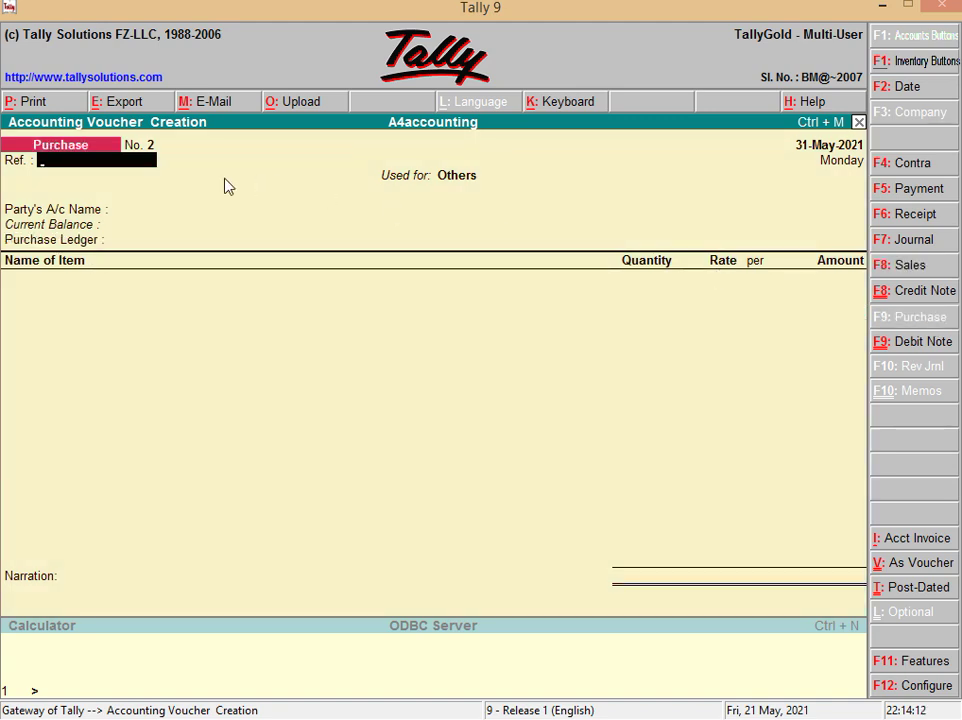
key(alt+Tab)
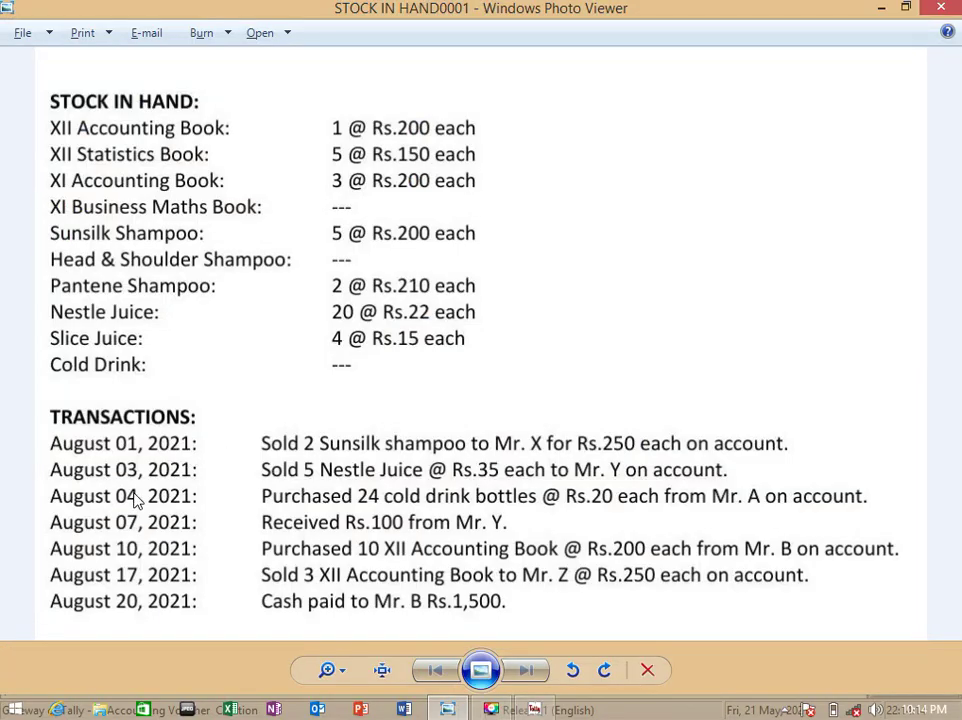
- Set the purchase voucher date in Tally to 04-08-2021, leave the reference blank, and keep Others as the usage
key(alt+Tab)
key(F2)
text(04-08-2021)
key(Return)
key(Return)
key(Return)
- Check the August 04 supplier in Windows Photo Viewer and select Mr. X (Accounts Payable) as the party account in Tally
key(alt+Tab)
key(alt+Tab)
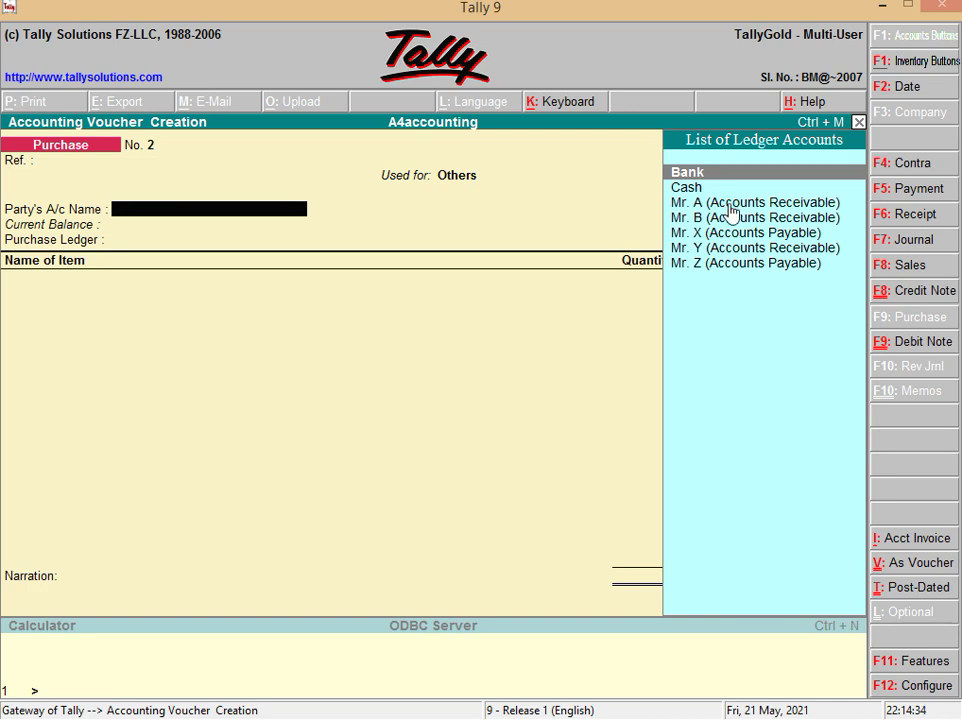
key(alt+Tab)
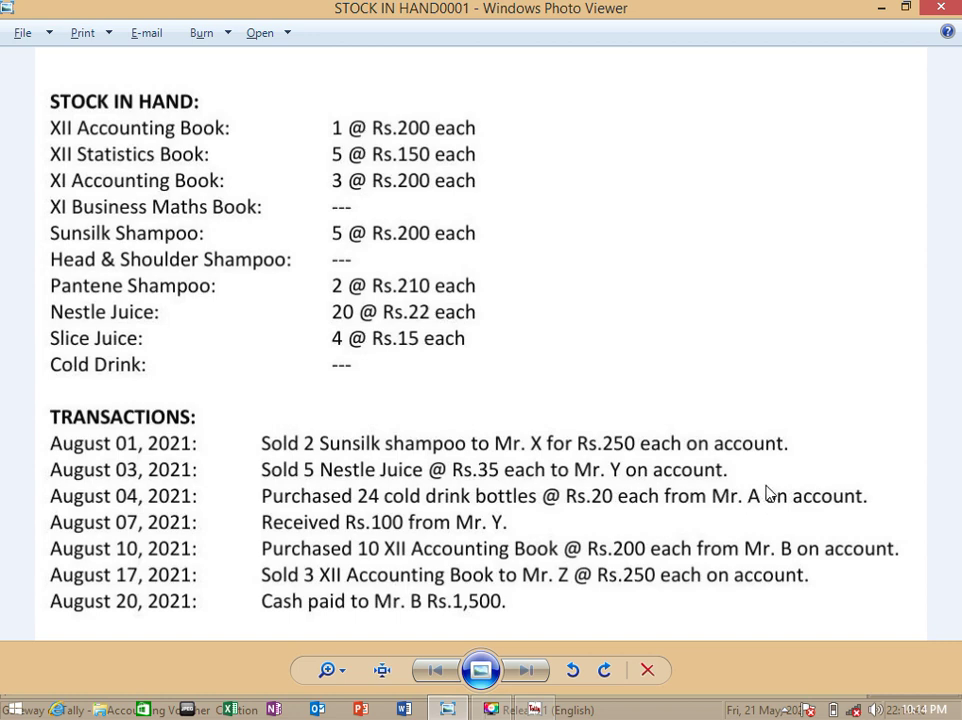
key(alt+Tab)
key(Down)
key(Down)
key(Down)
key(Down)
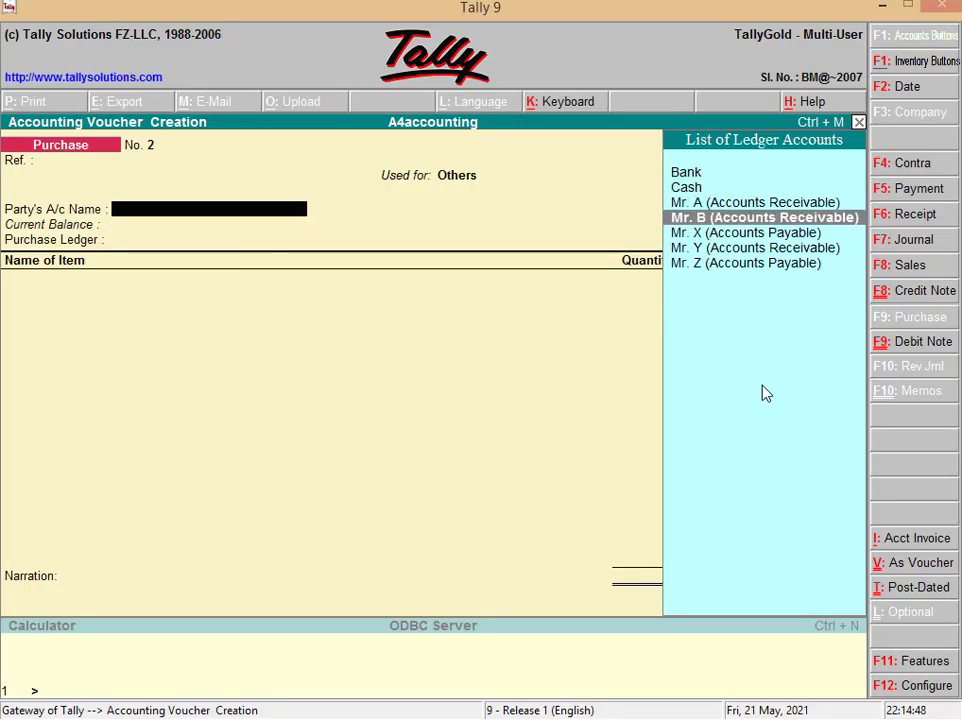
key(Return)
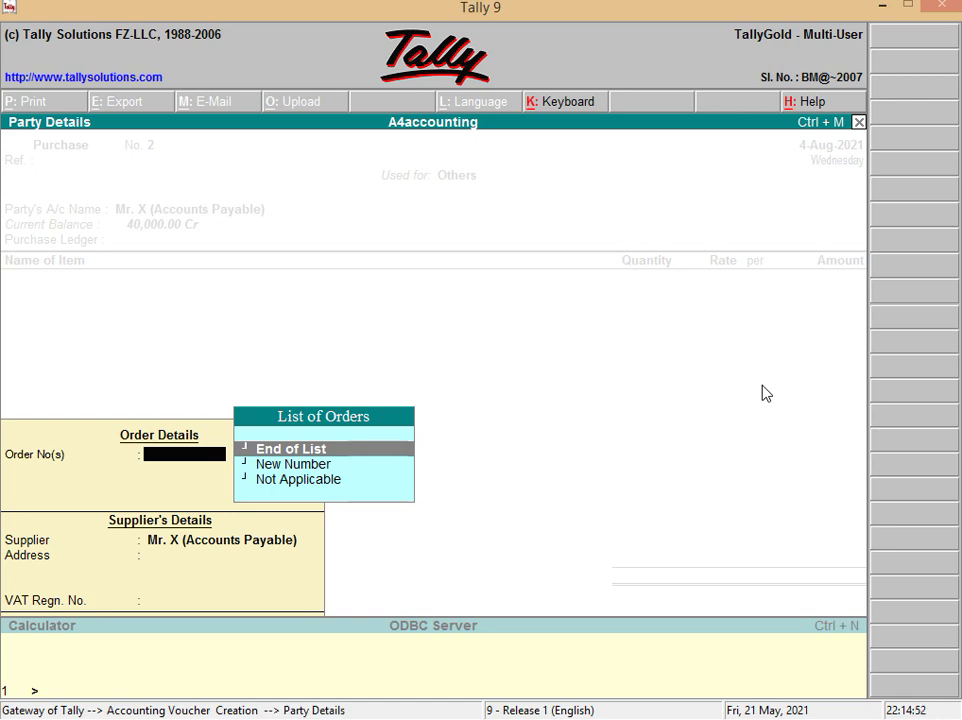
- Accept the party details with End of List for orders, and choose Purchase as the purchase ledger
key(Return)
key(Return)
key(Return)
key(Return)
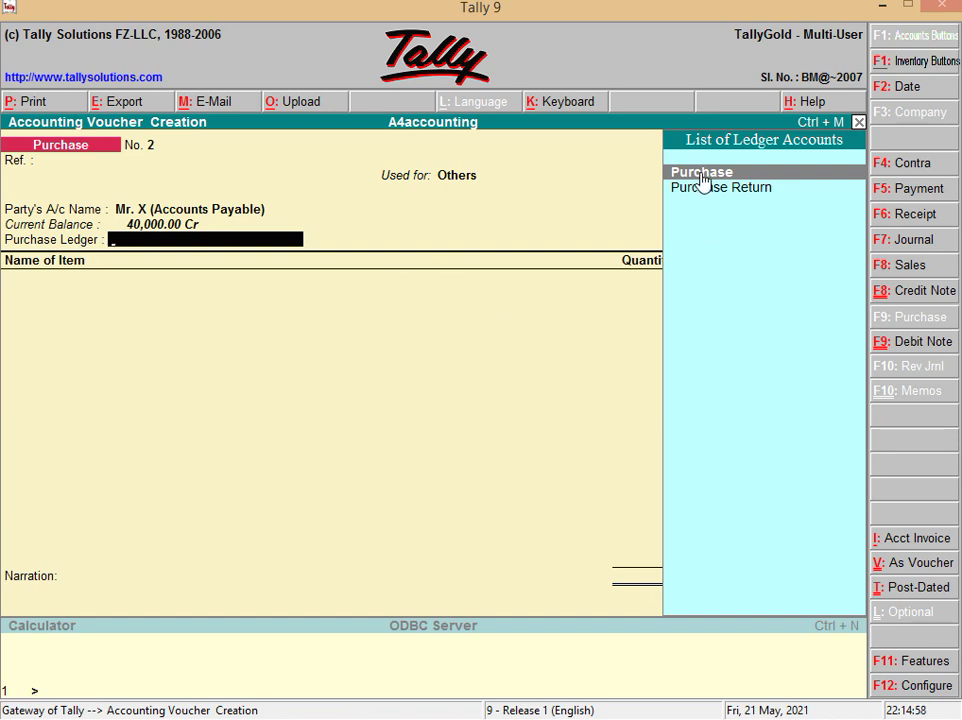
key(Return)
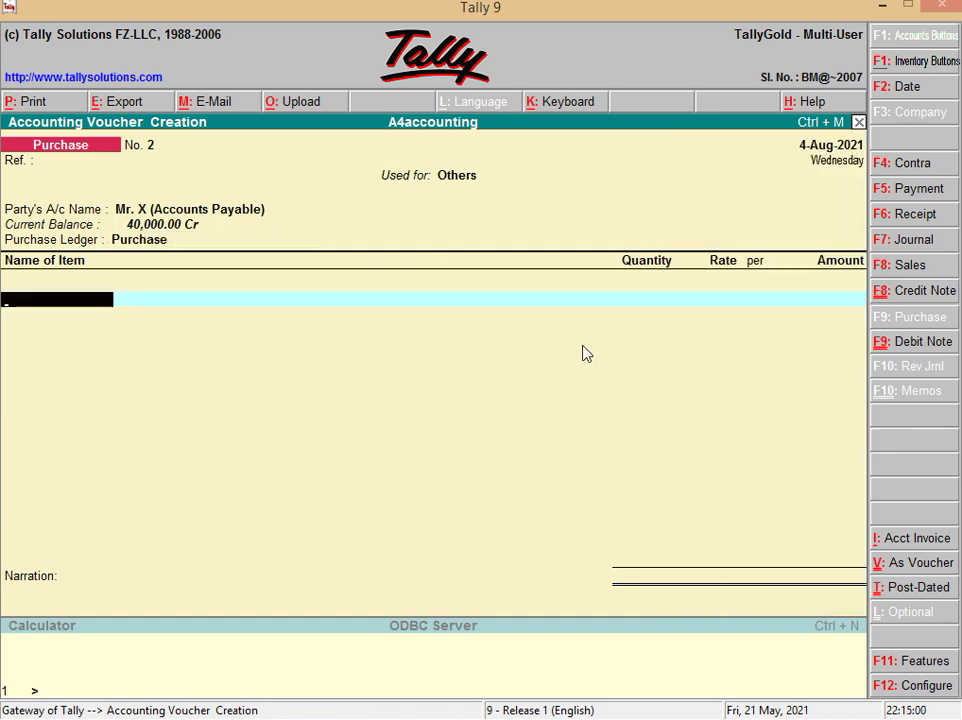
- Check the purchased item in Windows Photo Viewer, add Cold Drink to the Tally voucher, and set its order number to Not Applicable
key(alt+Tab)
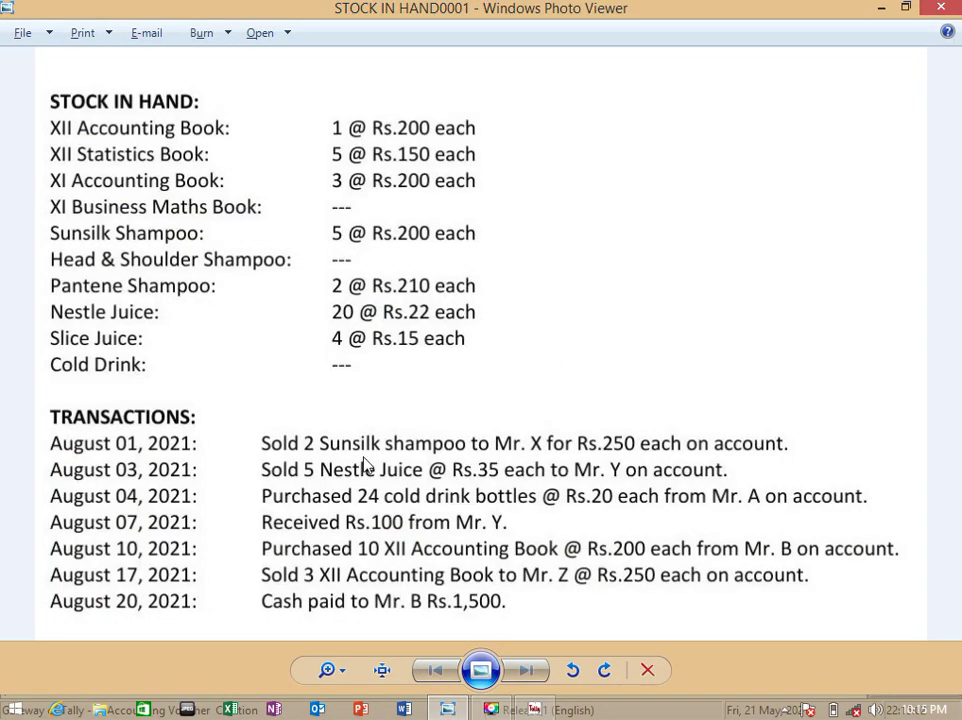
key(alt+Tab)
text(C)
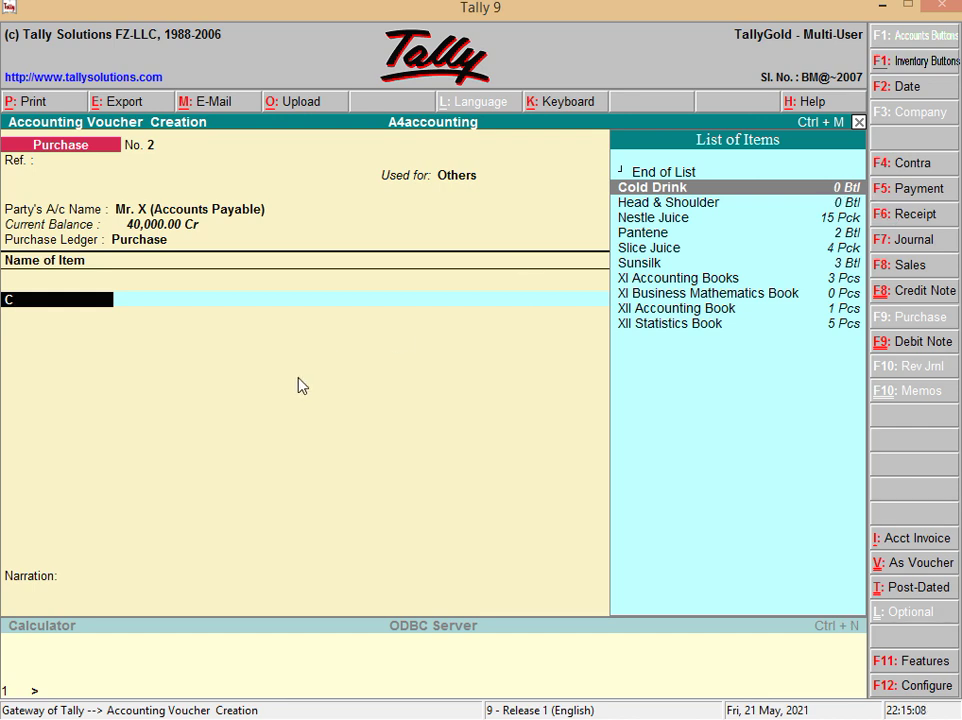
key(Return)
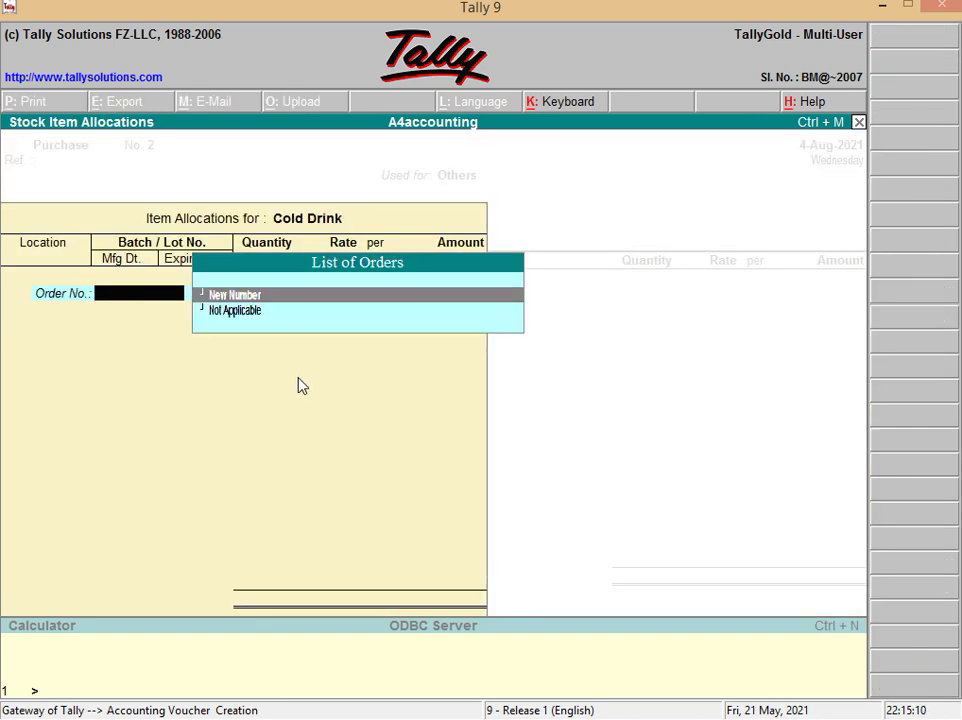
key(Down)
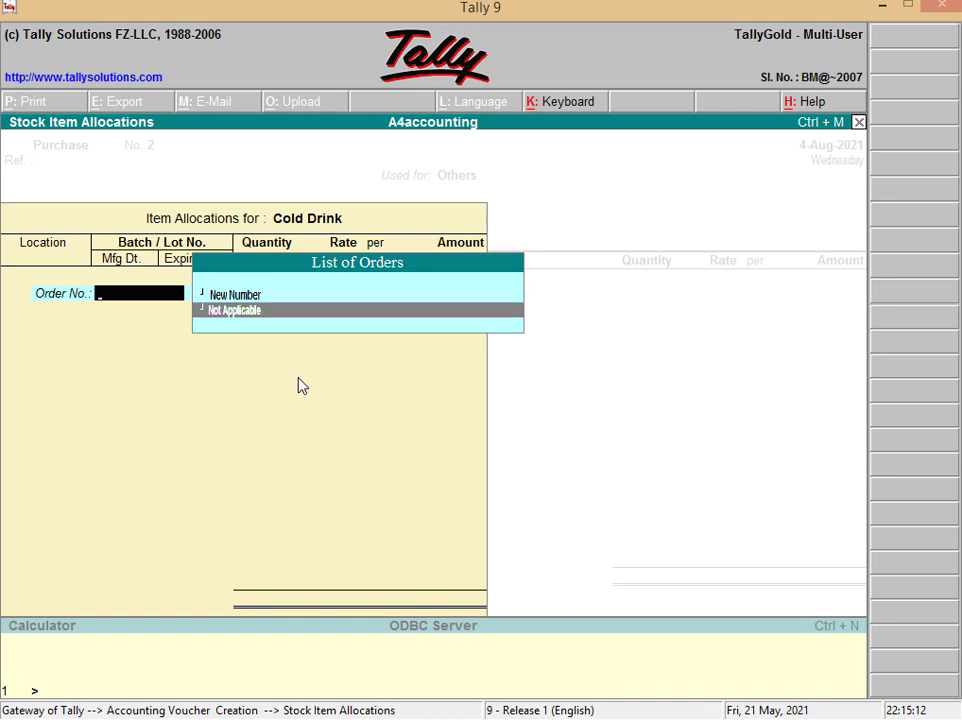
key(Return)
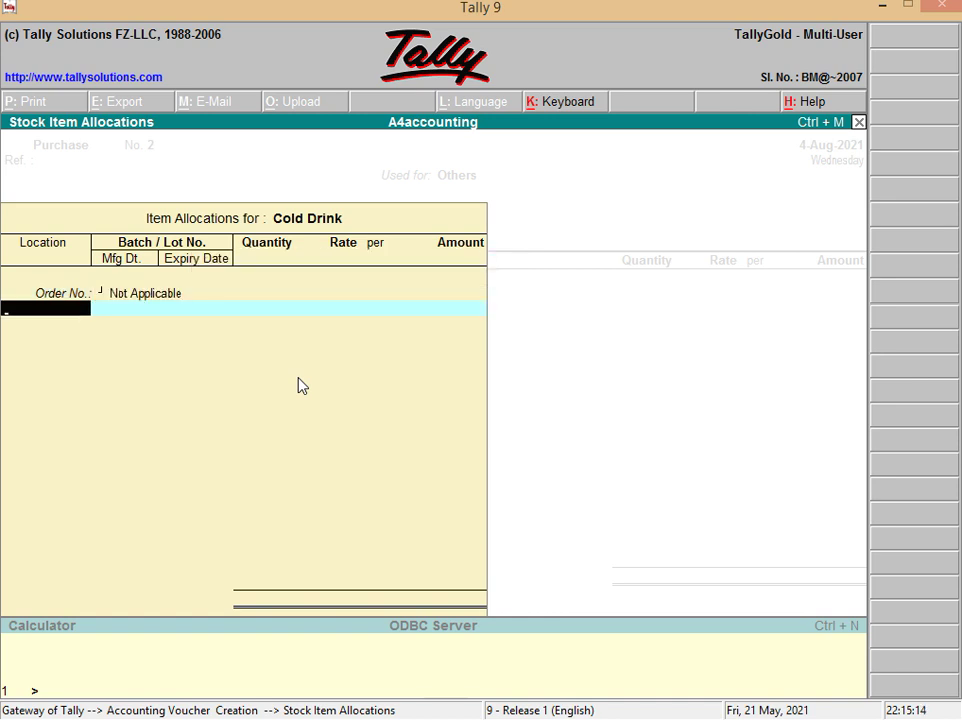
- Check the transaction list in Windows Photo Viewer again, and set the Cold Drink location in Tally to Lahore
key(alt+Tab)
key(alt+Tab)
text(L)
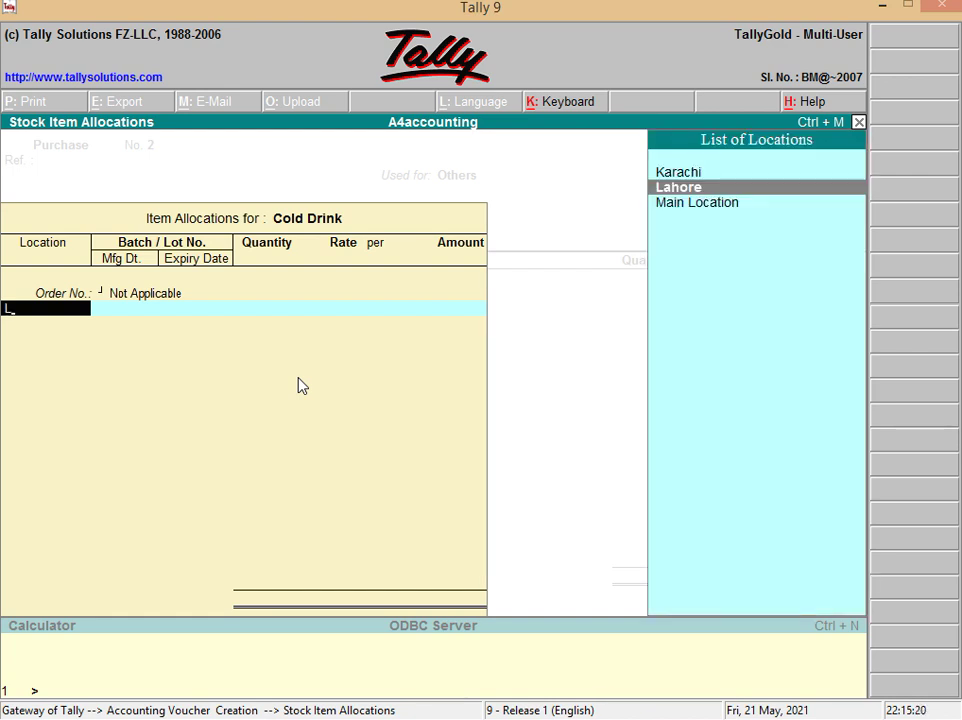
key(Return)
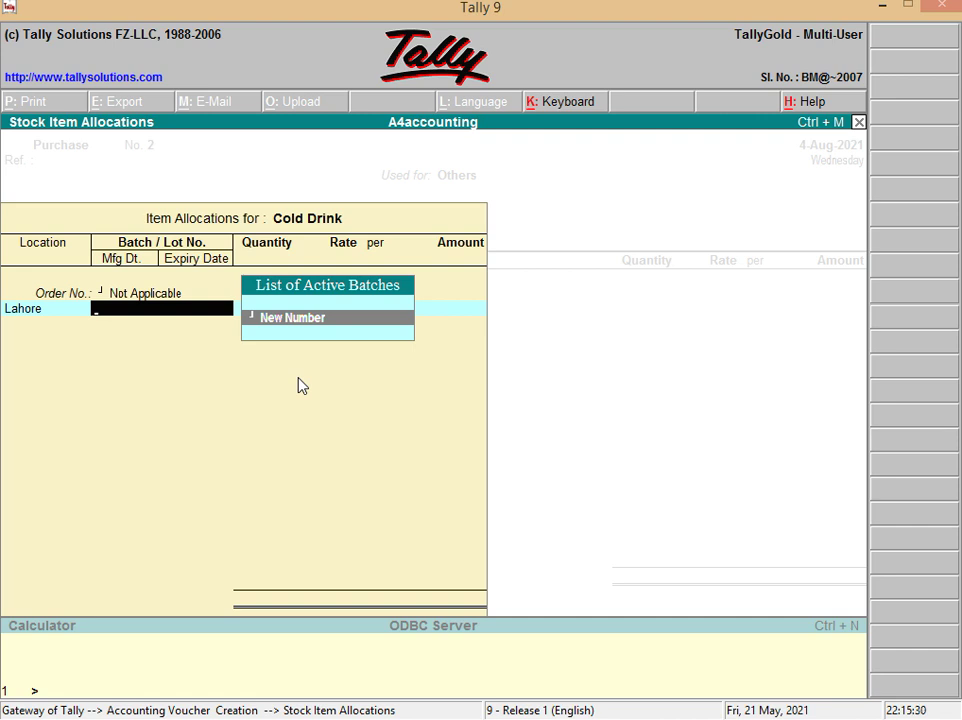
text(1)
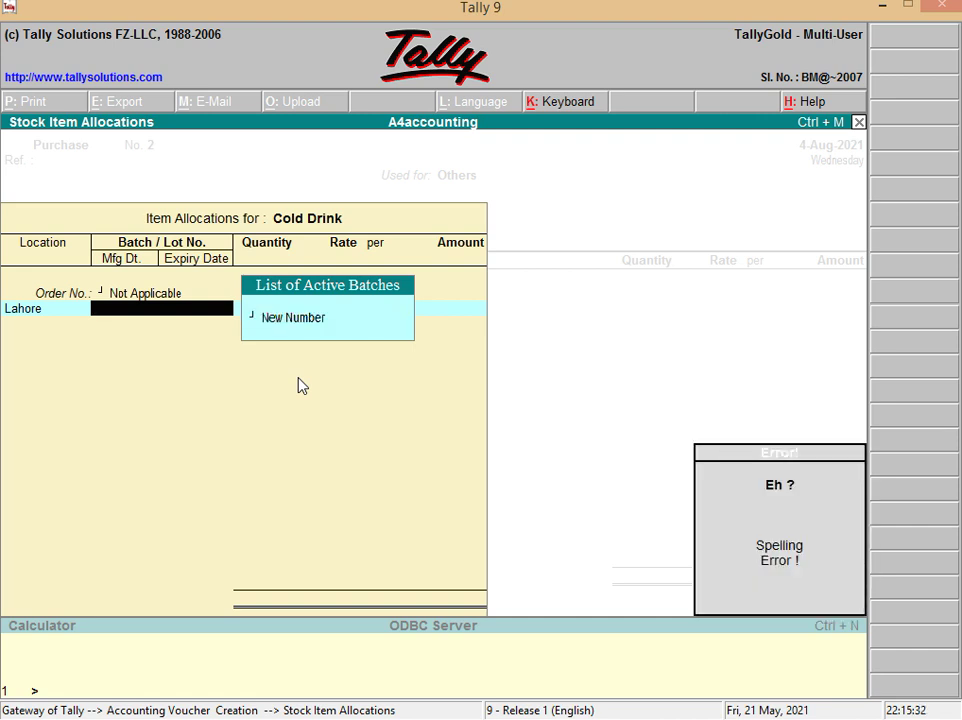
key(Escape)
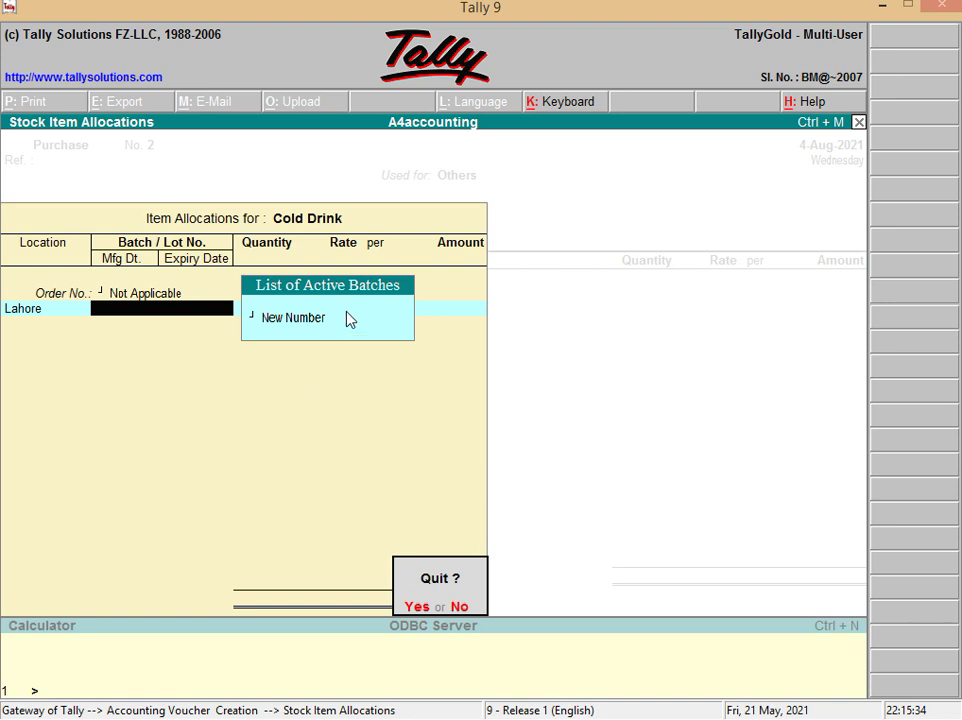
click(460, 607)
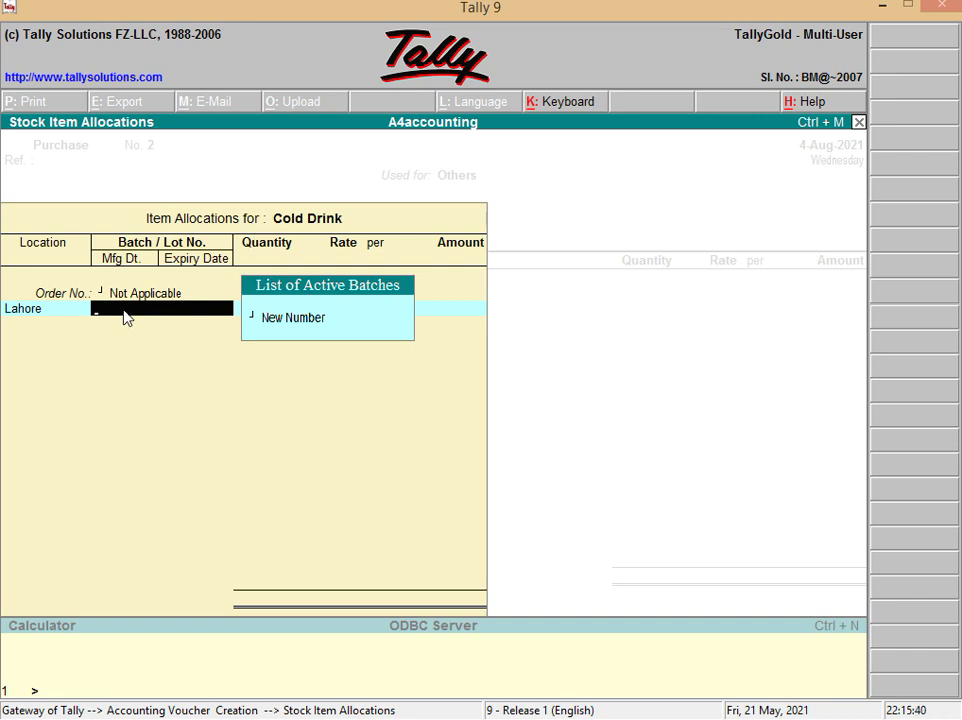
- Create a new batch number C-05 for the Cold Drink allocation
click(336, 321)
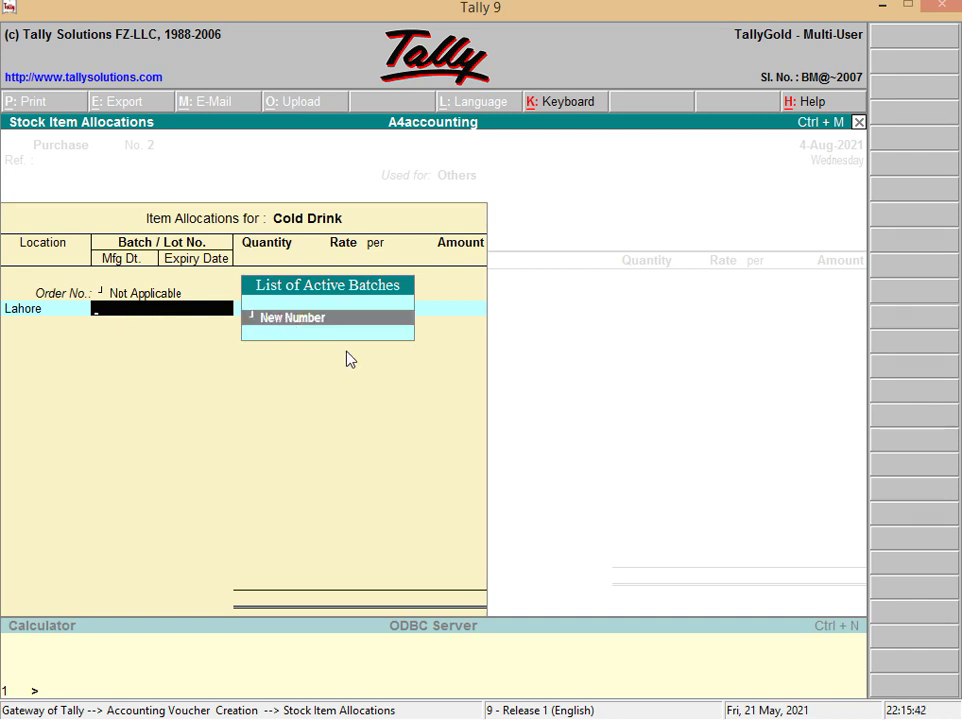
key(Return)
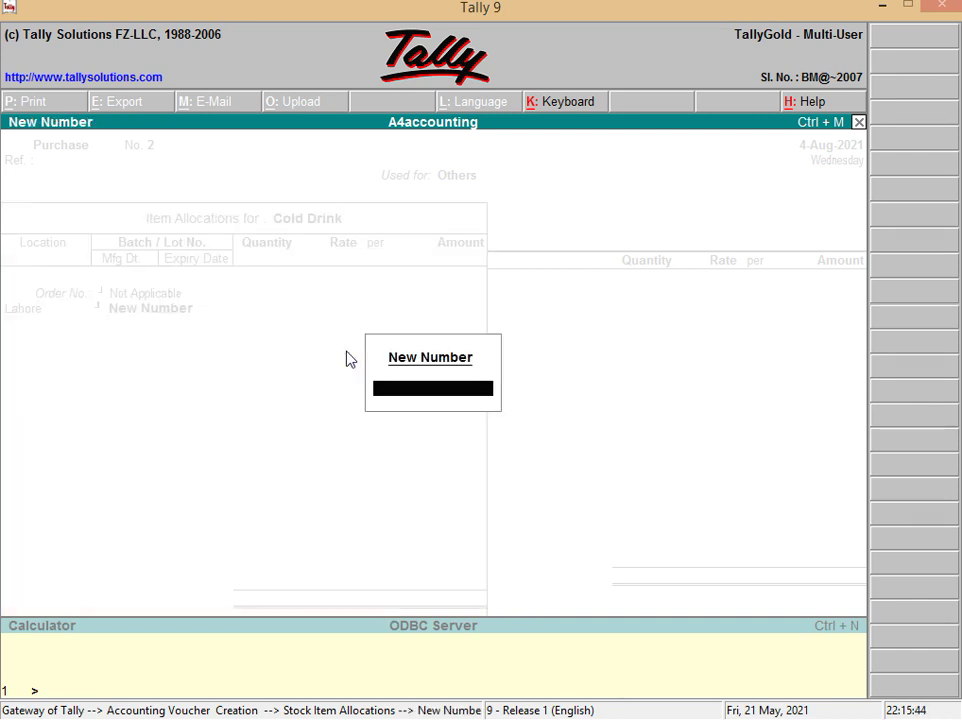
text(C-05)
key(Return)
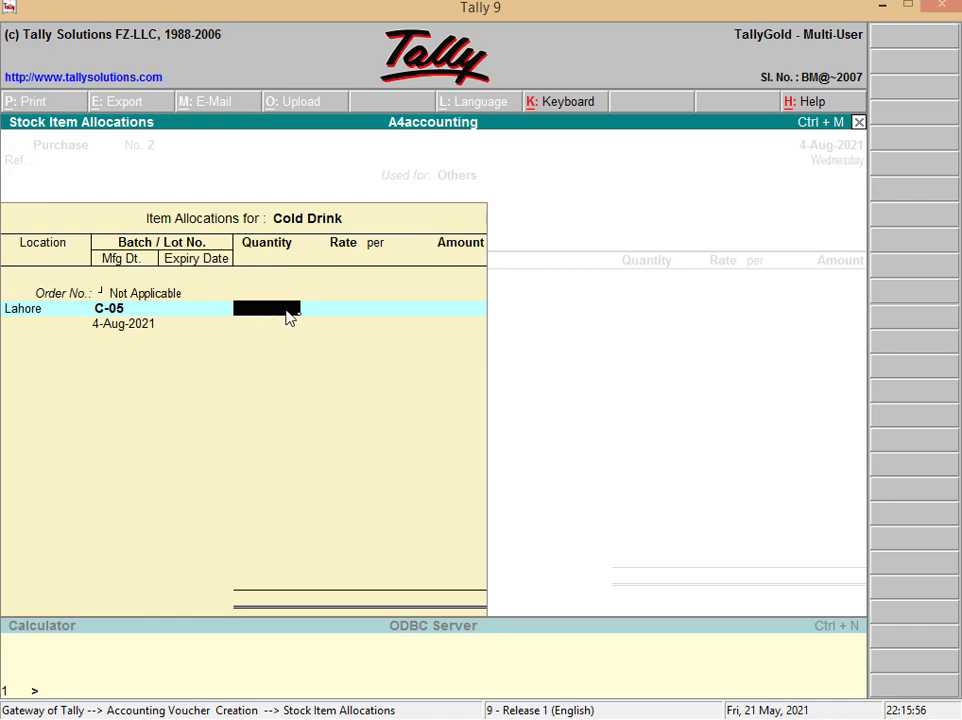
- Enter a Cold Drink quantity of 24 and rate of 20, checking both in Windows Photo Viewer, and keep the default unit and amount
key(alt+Tab)
key(alt+Tab)
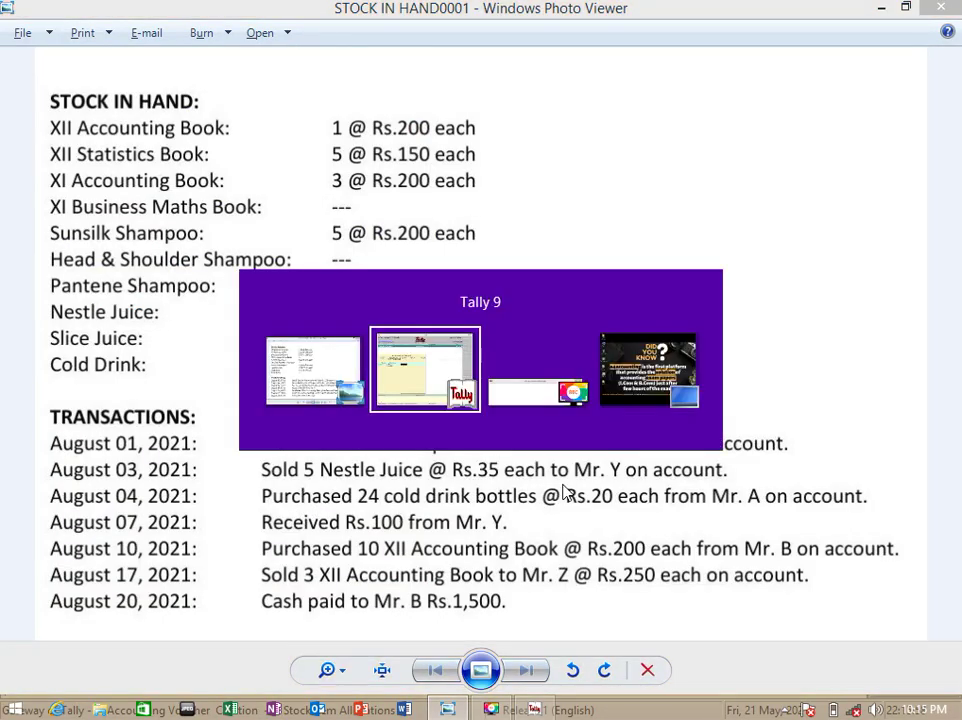
text(24)
key(Return)
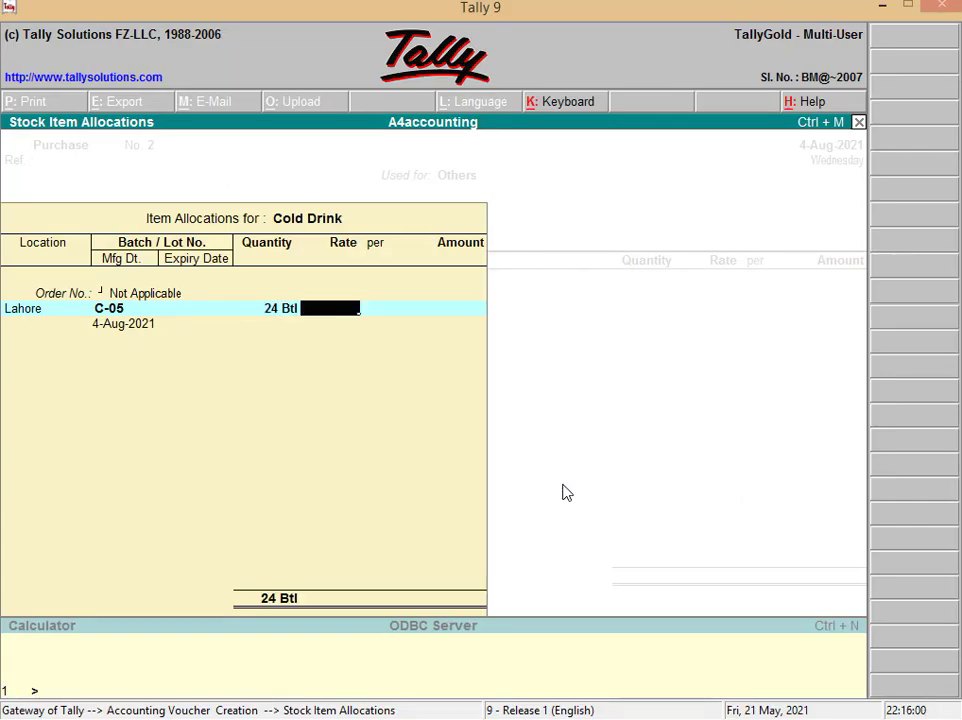
key(alt+Tab)
key(alt+Tab)
text(20)
key(Return)
key(Return)
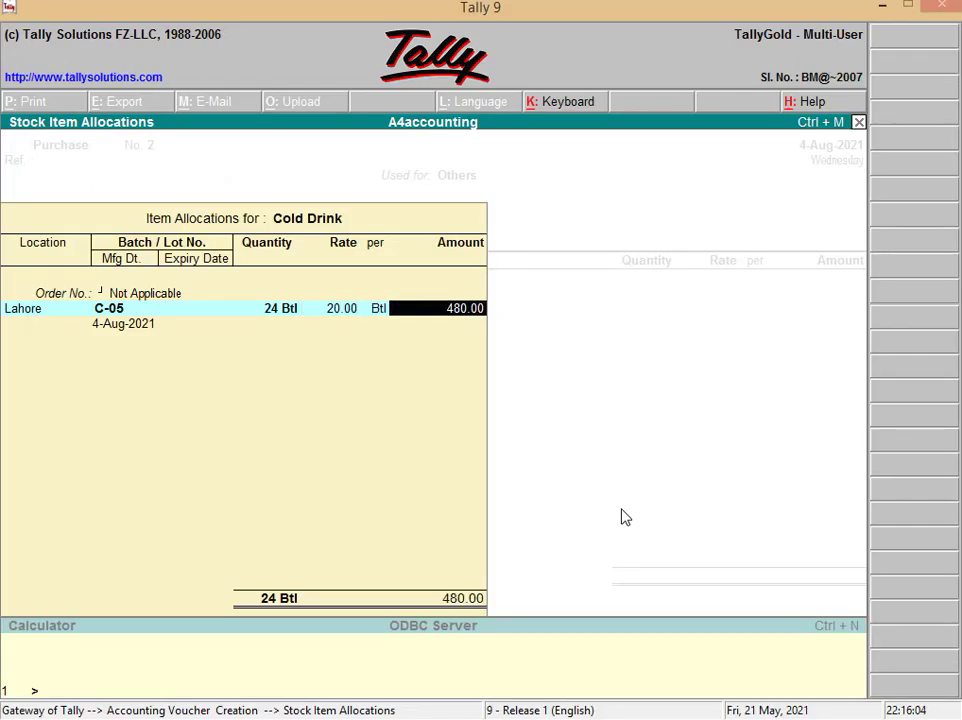
key(Return)
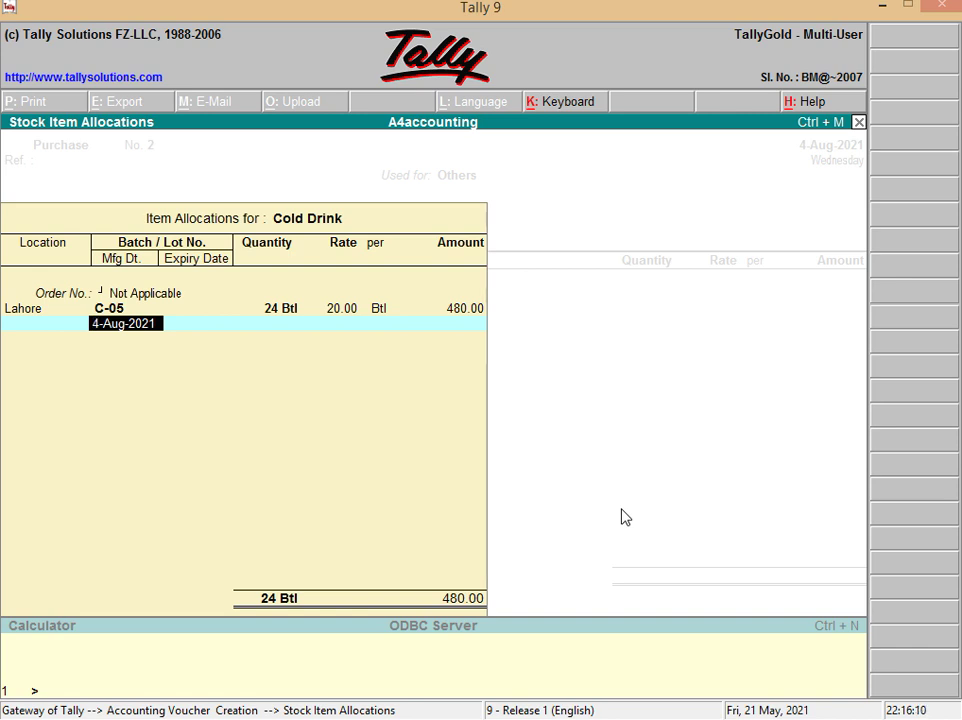
- Set the batch's manufacturing date to 1-8-2021 and expiry date to 01-09-2021, and close the Cold Drink allocation with End of List
text(1-8-2021)
key(Return)
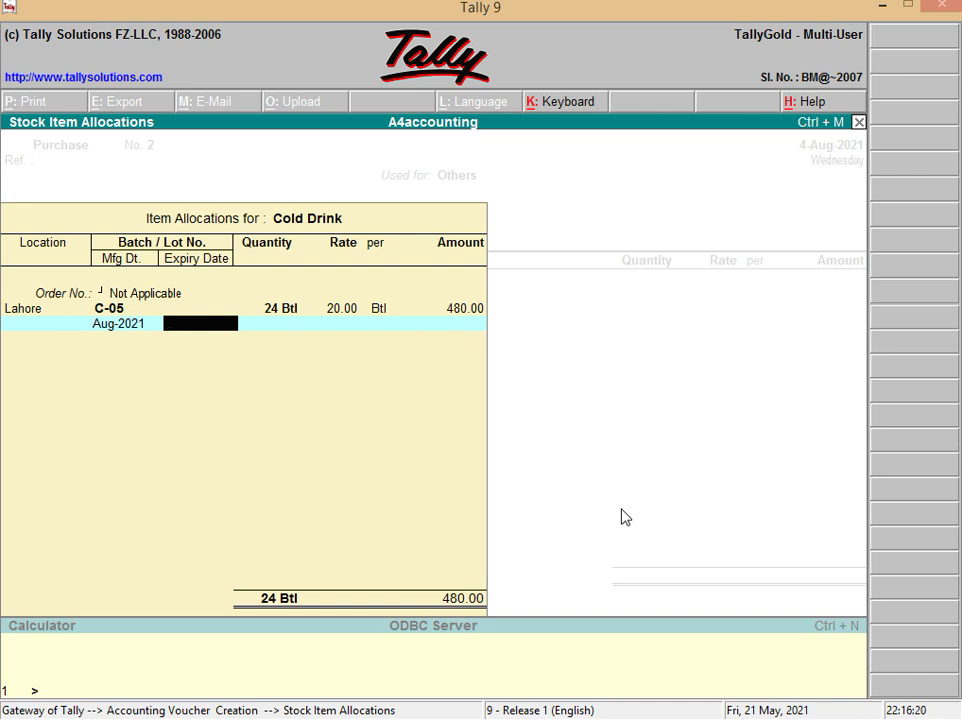
key(alt+Tab)
key(alt+Tab)
text(01-09-2021)
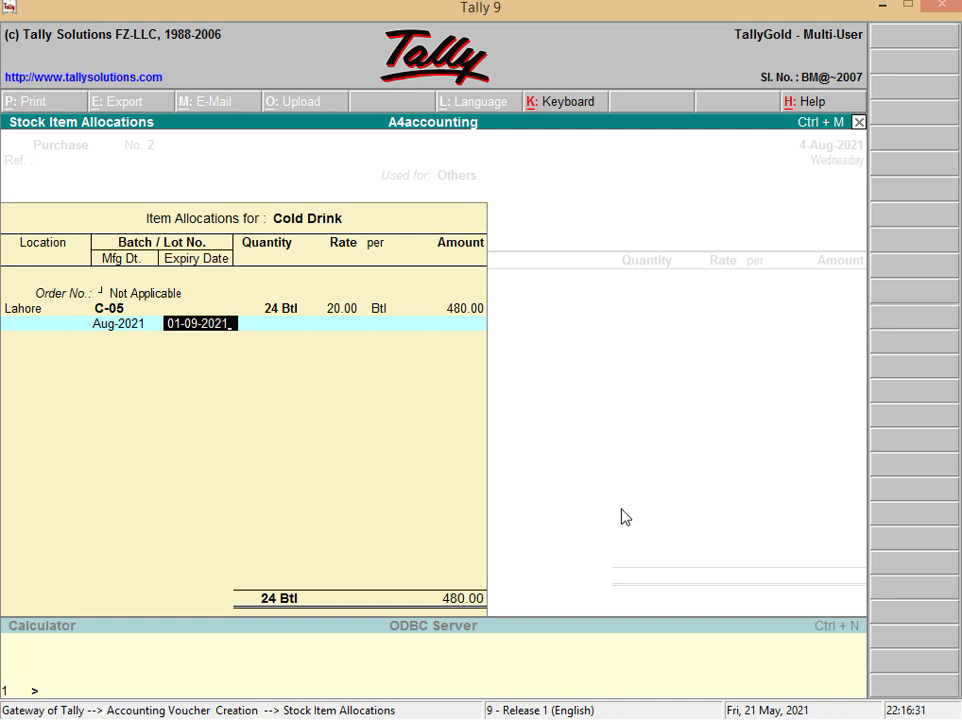
key(Return)
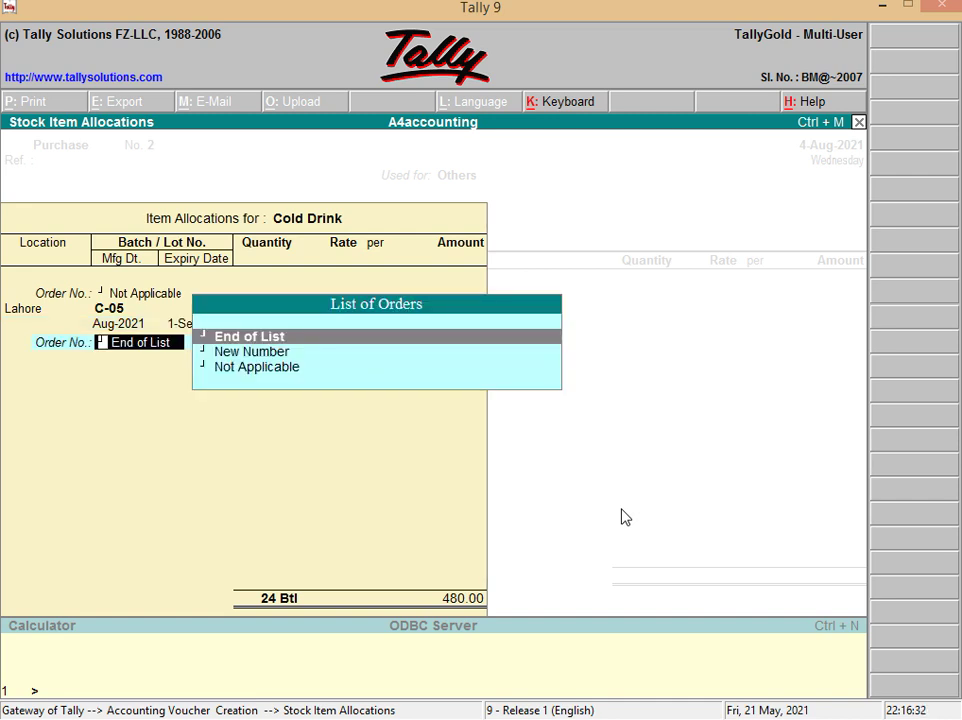
key(Return)
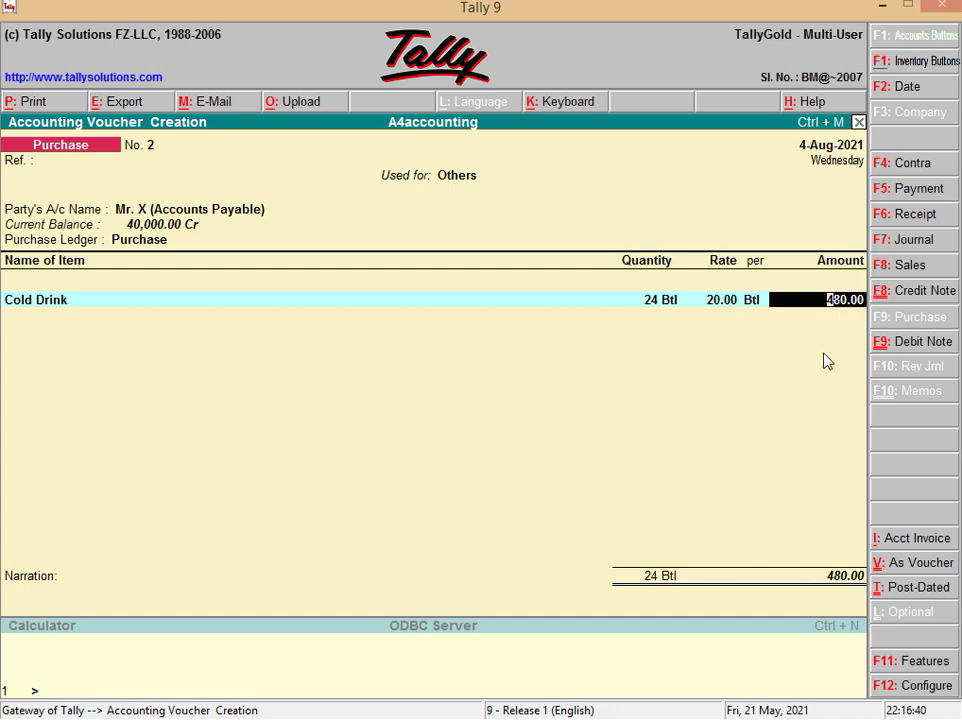
- Accept the Cold Drink line, end the item list, and save the purchase voucher without a narration
key(Return)
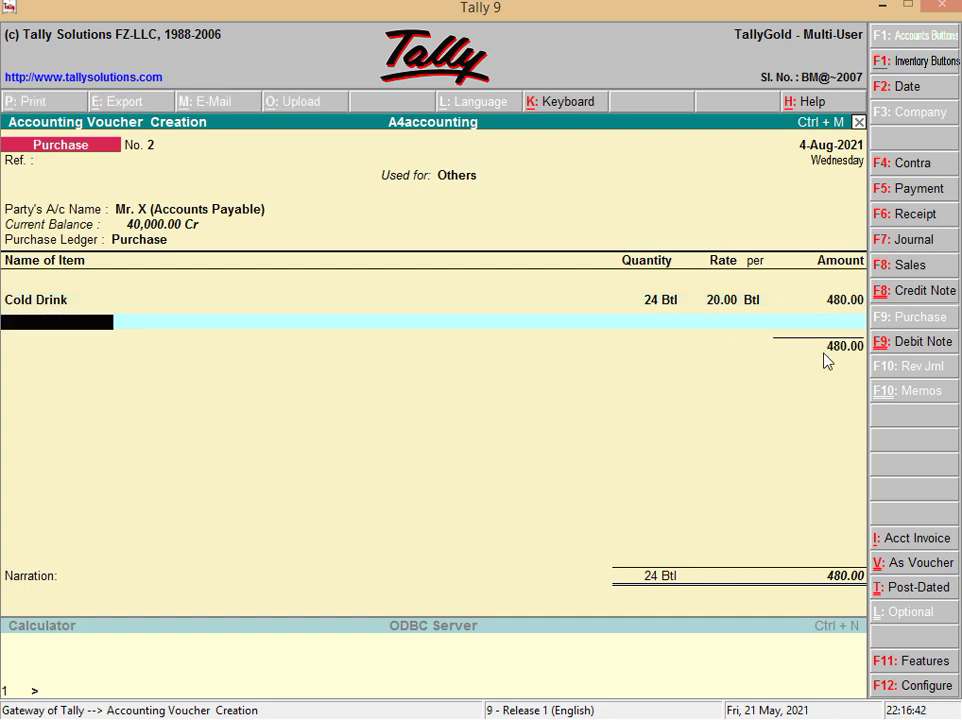
key(Return)
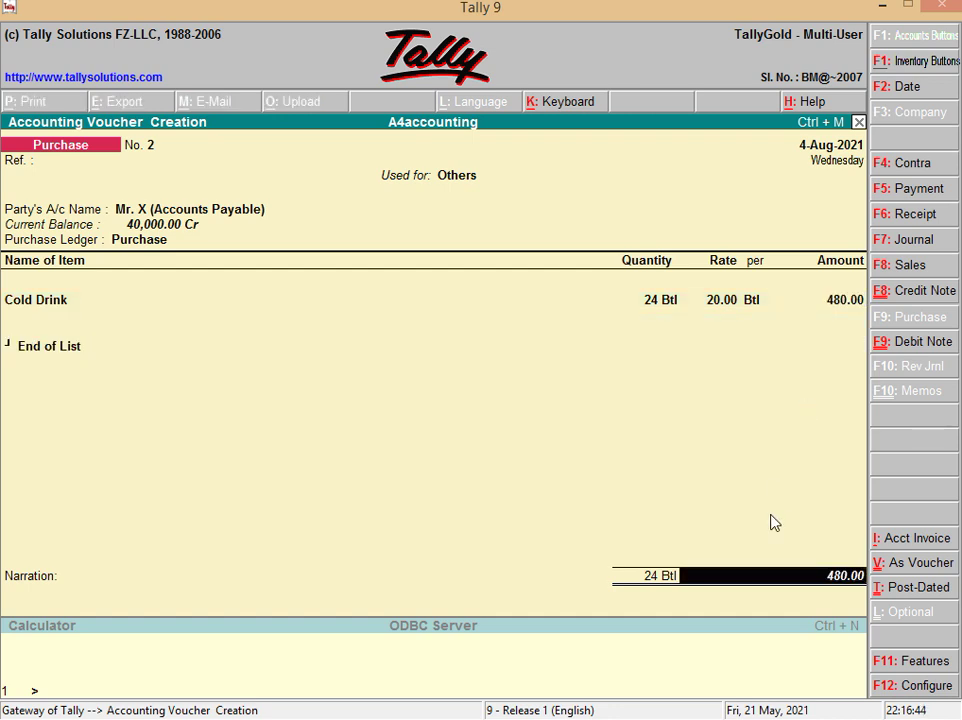
key(Return)
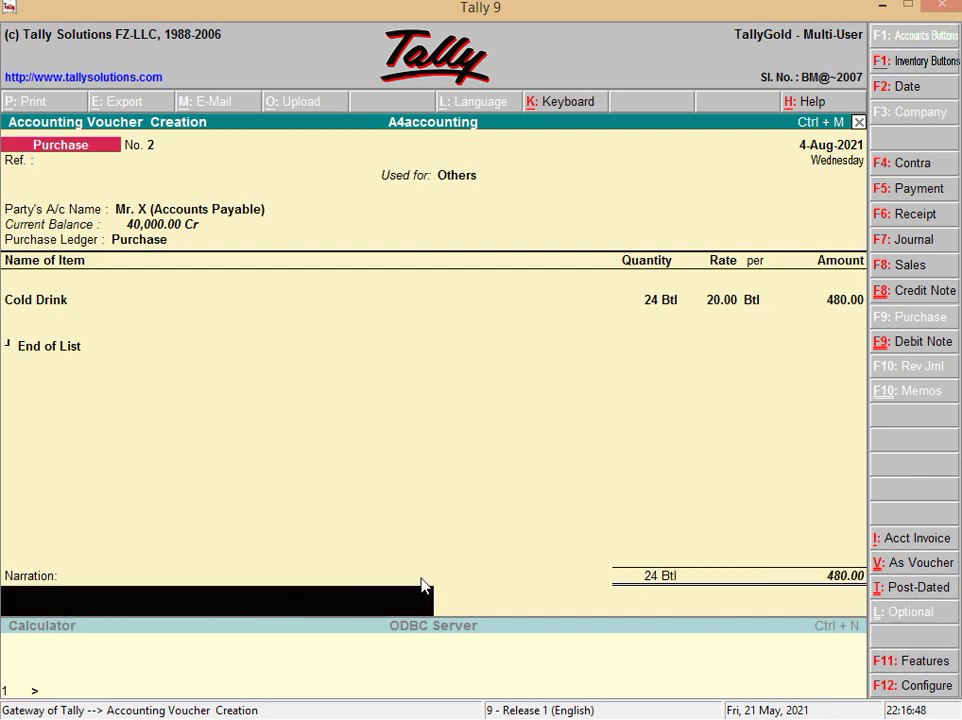
key(Return)
key(Return)
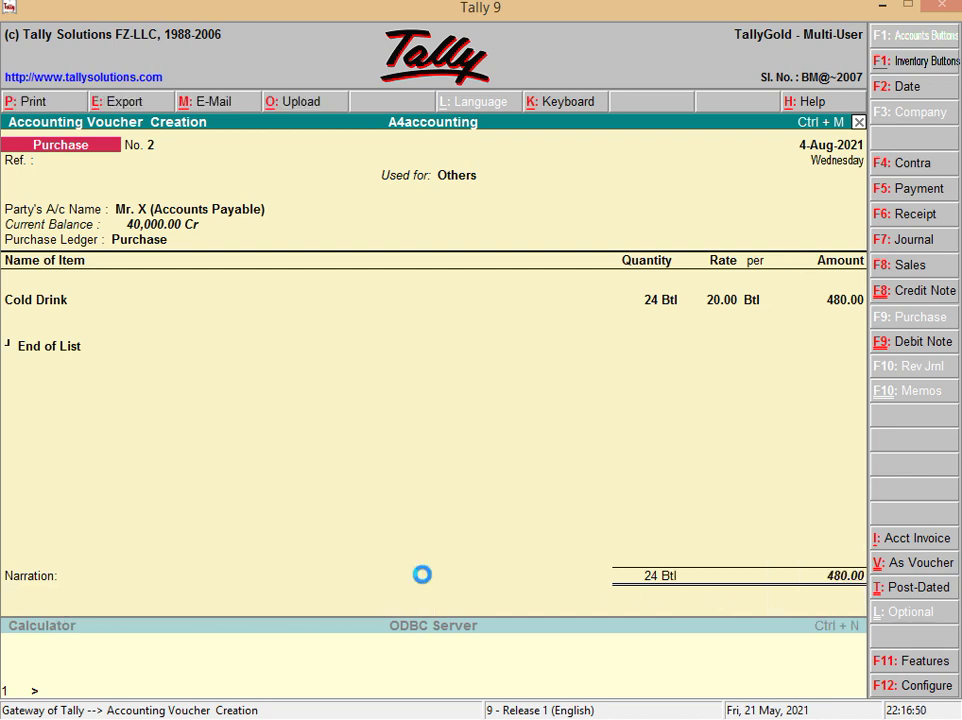
- Check the August 07 transaction in Windows Photo Viewer, switch Tally to a receipt voucher used for Others, and look up the transaction date
key(alt+Tab)
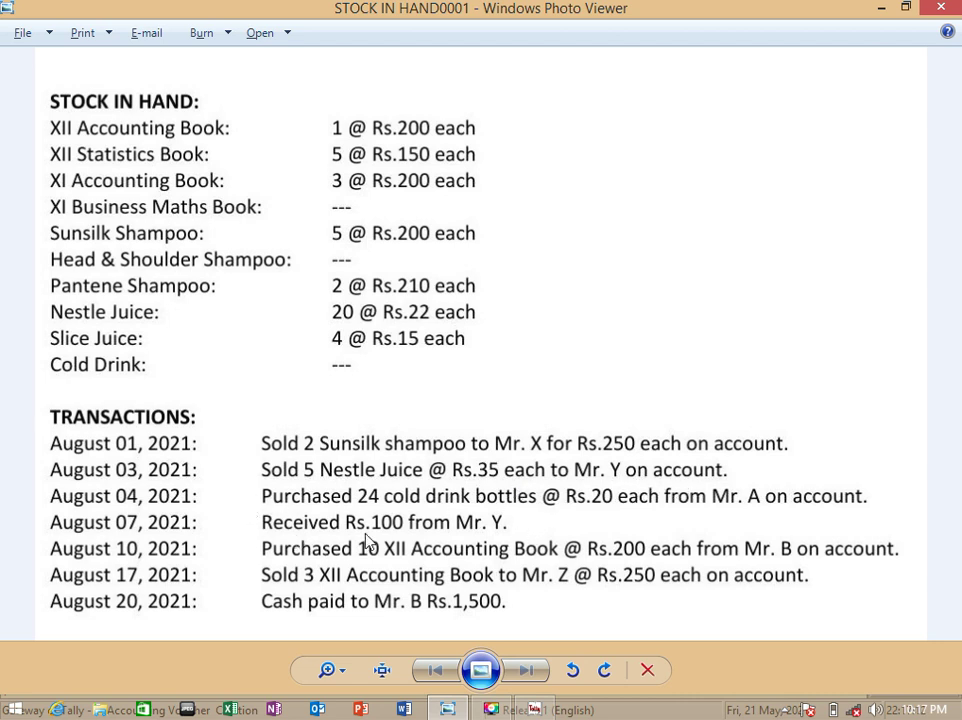
key(alt+Tab)
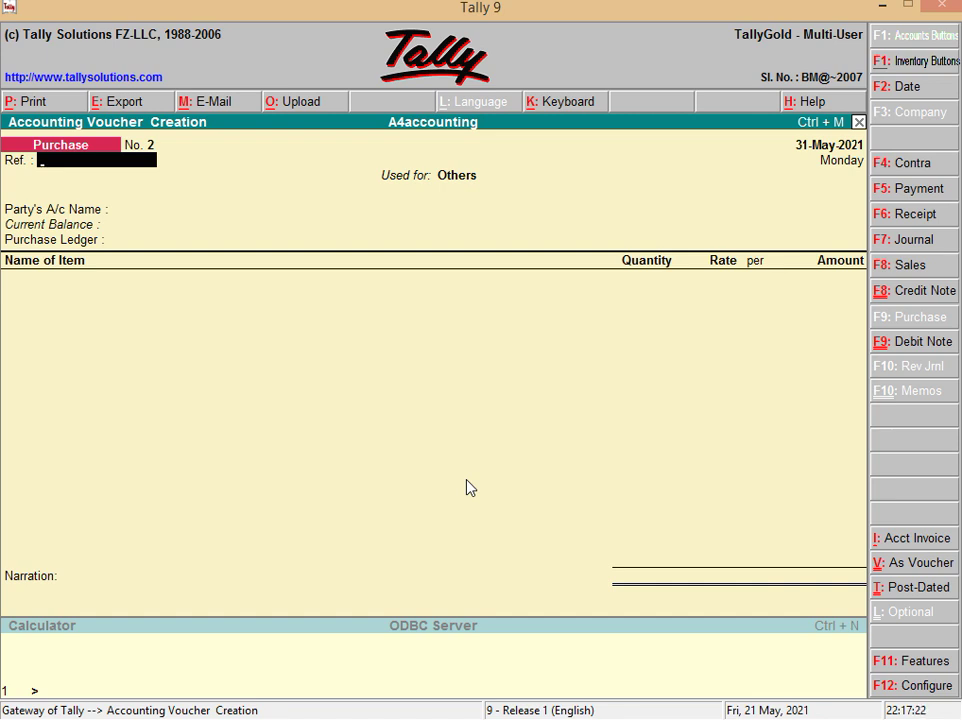
key(alt+Tab)
key(alt+Tab)
click(900, 218)
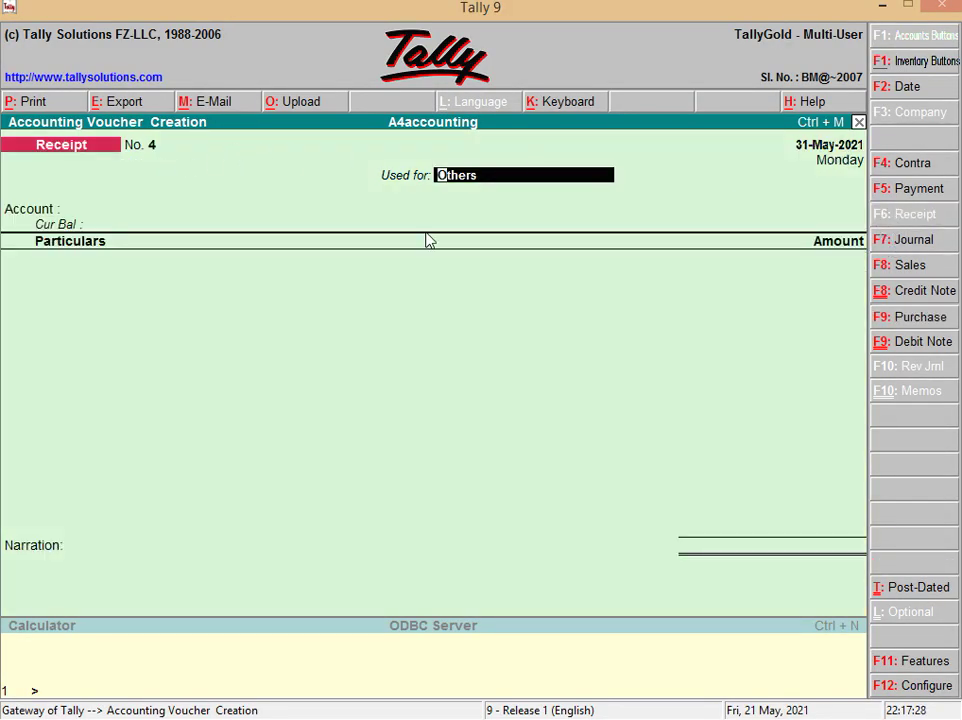
key(Return)
key(alt+Tab)
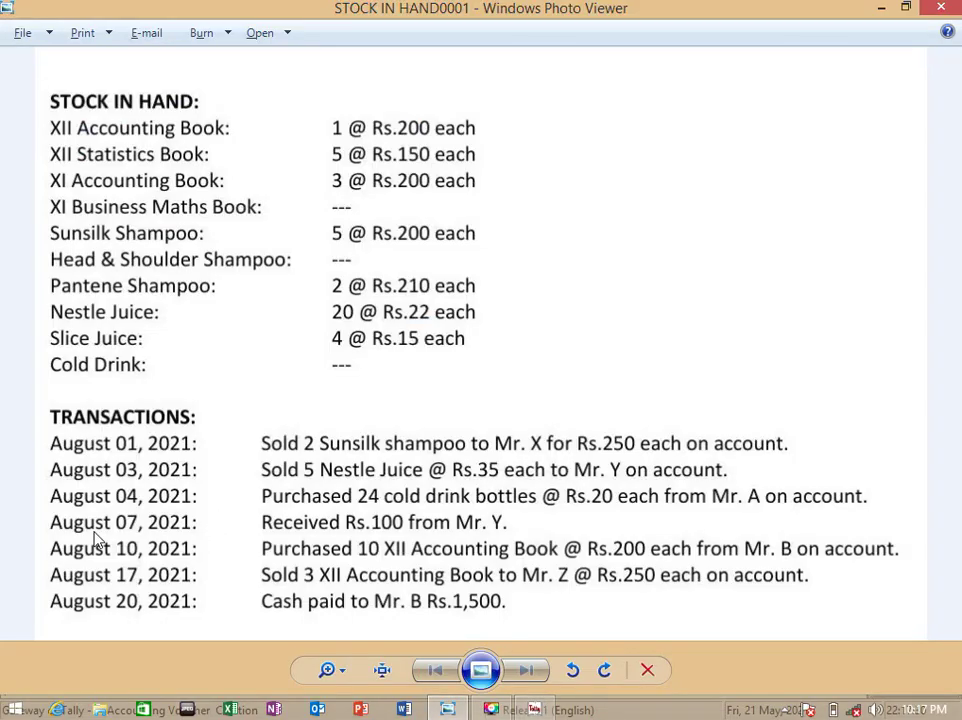
- Set the receipt voucher's date to 07-08-2021, keep its use as Others, and choose Cash as the account
key(alt+Tab)
text(07-08-2021)
key(Return)
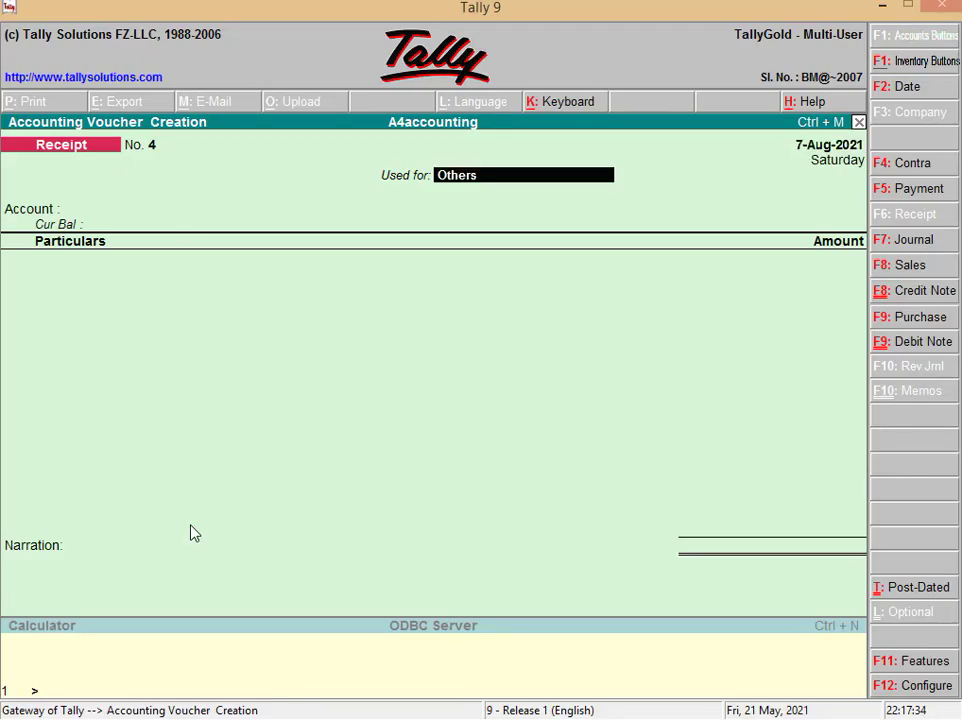
key(Return)
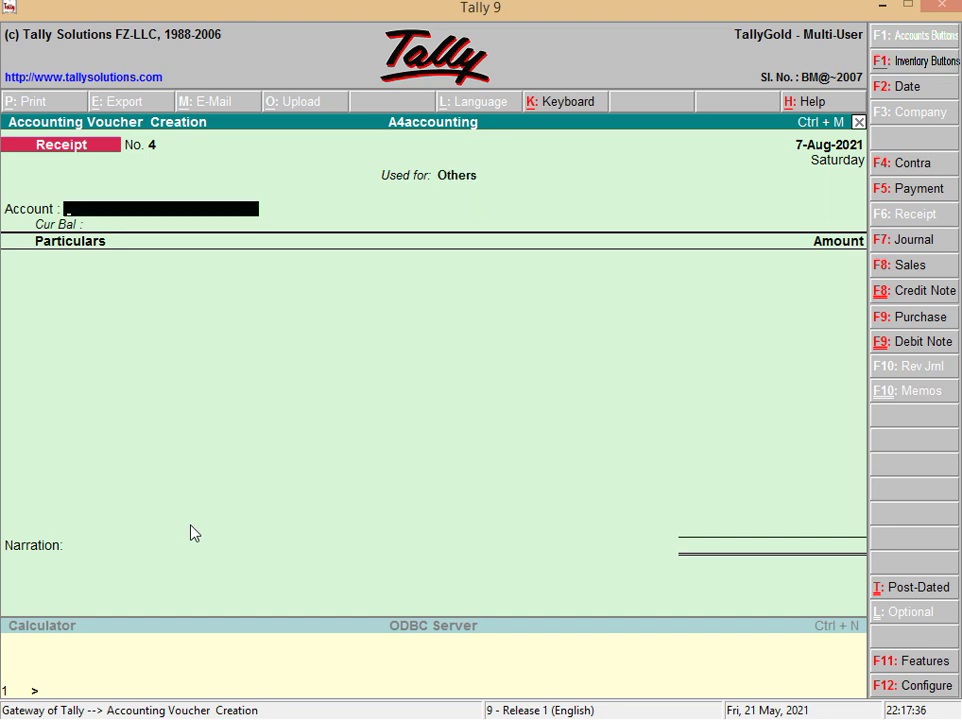
key(alt+Tab)
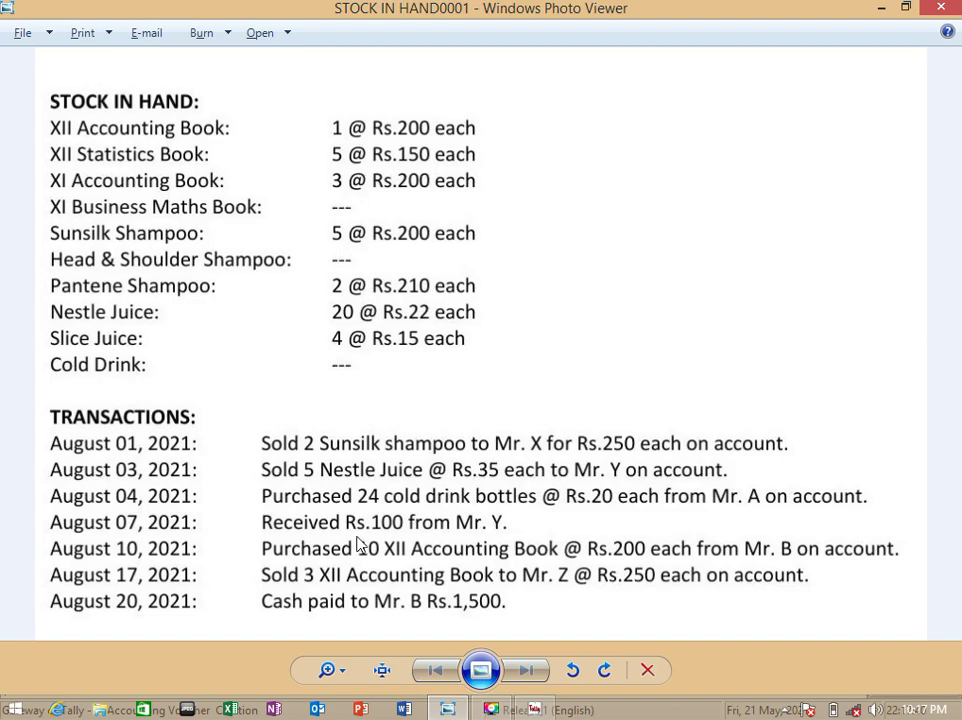
key(alt+Tab)
text(C)
key(Return)
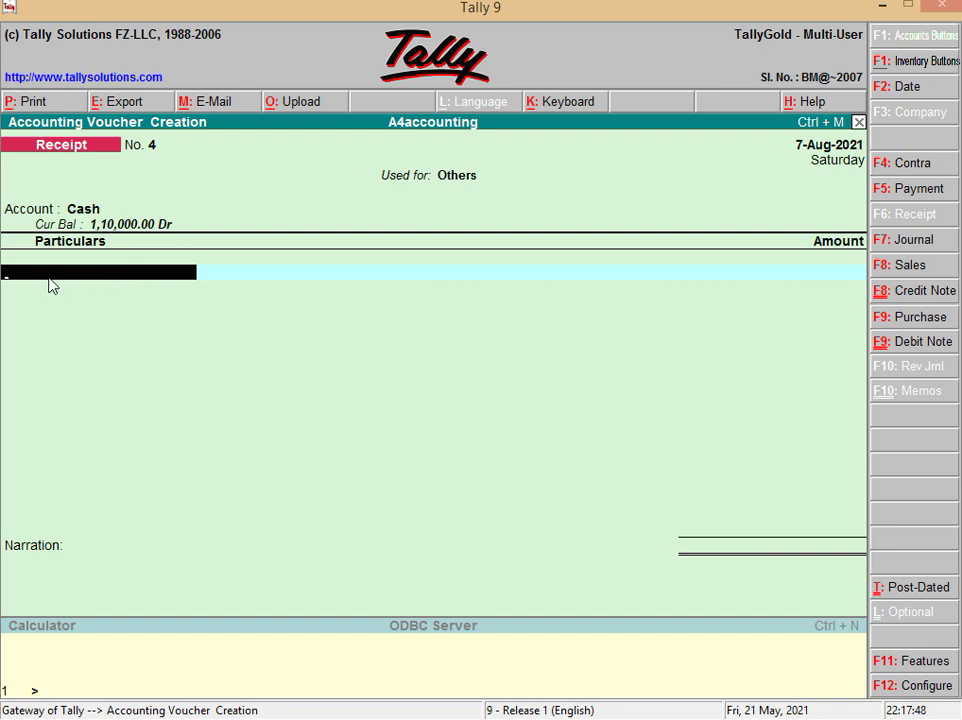
- Add Mr. Y (Accounts Receivable) as the receipt's particulars with an amount of 100, checking the transaction in Windows Photo Viewer
key(alt+Tab)
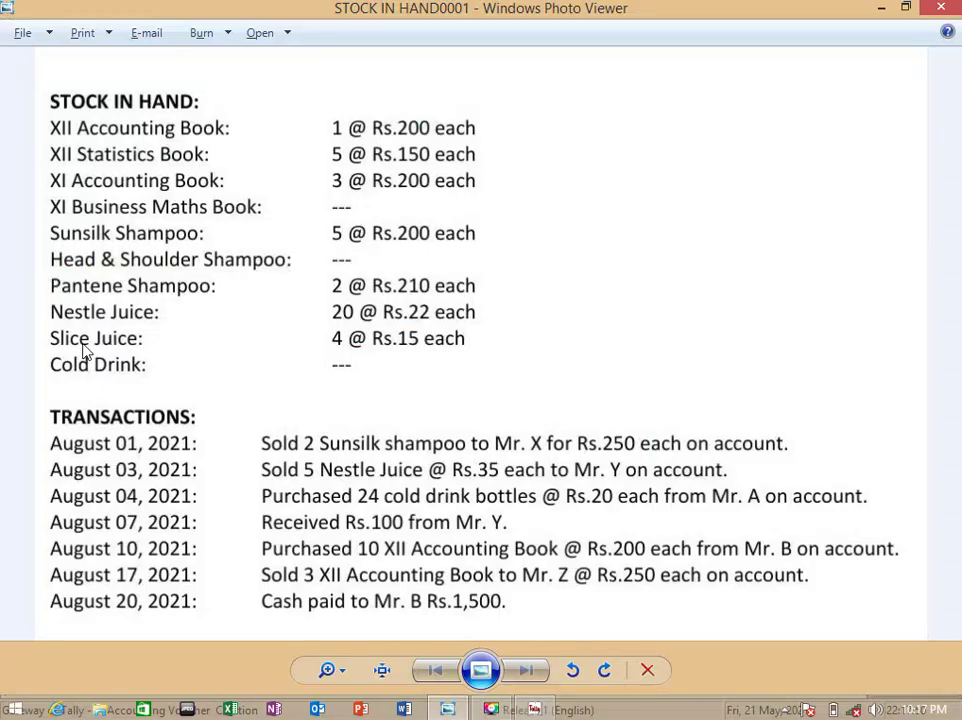
key(alt+Tab)
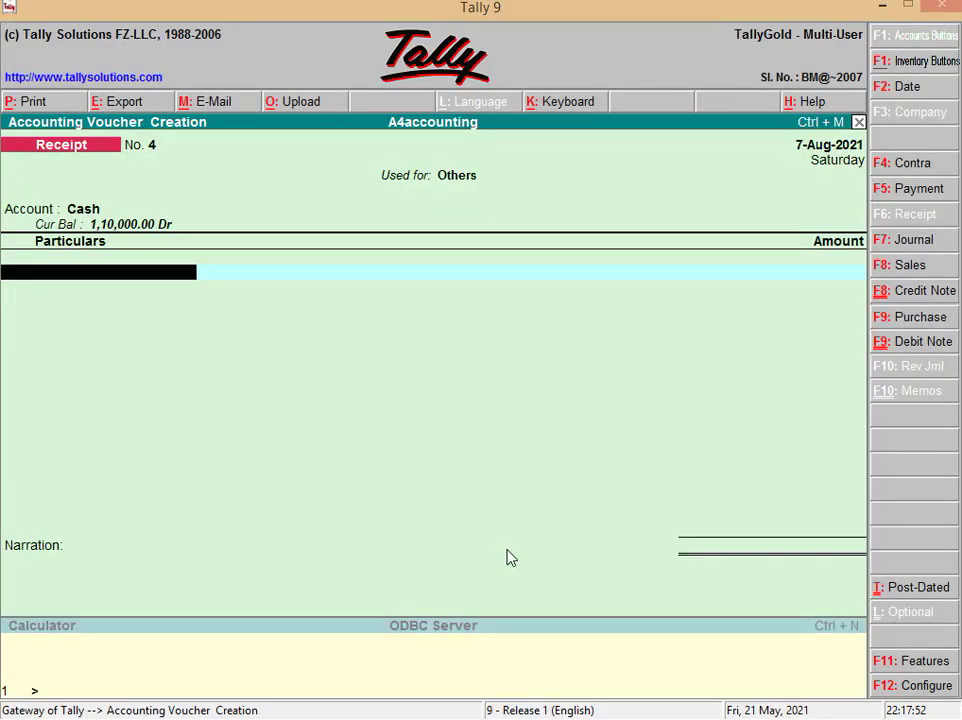
text(M)
key(Down)
key(Down)
key(Down)
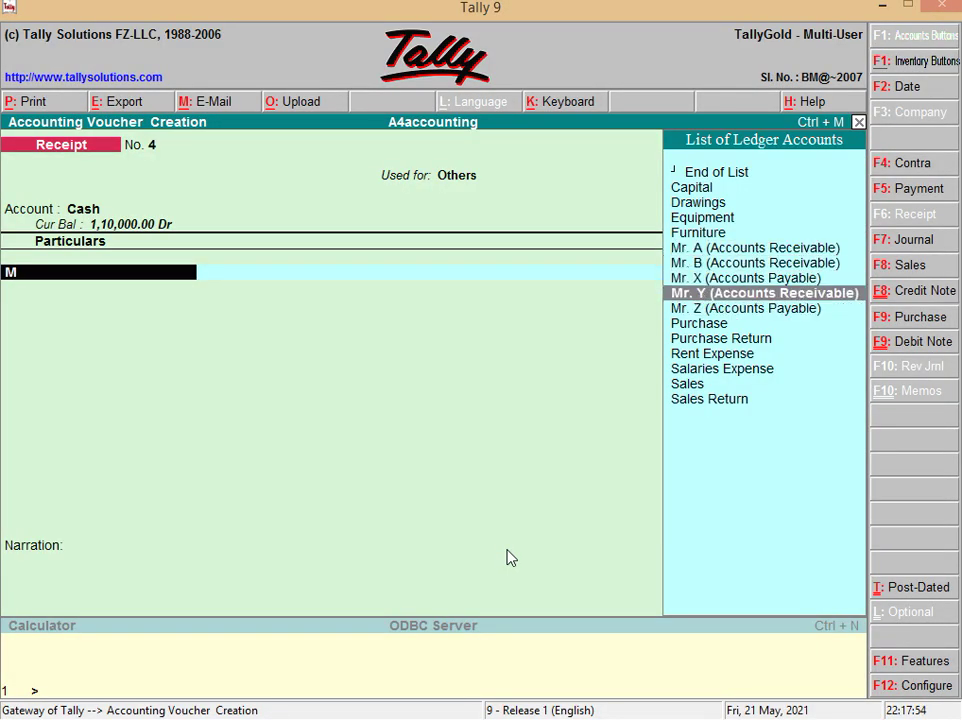
click(740, 297)
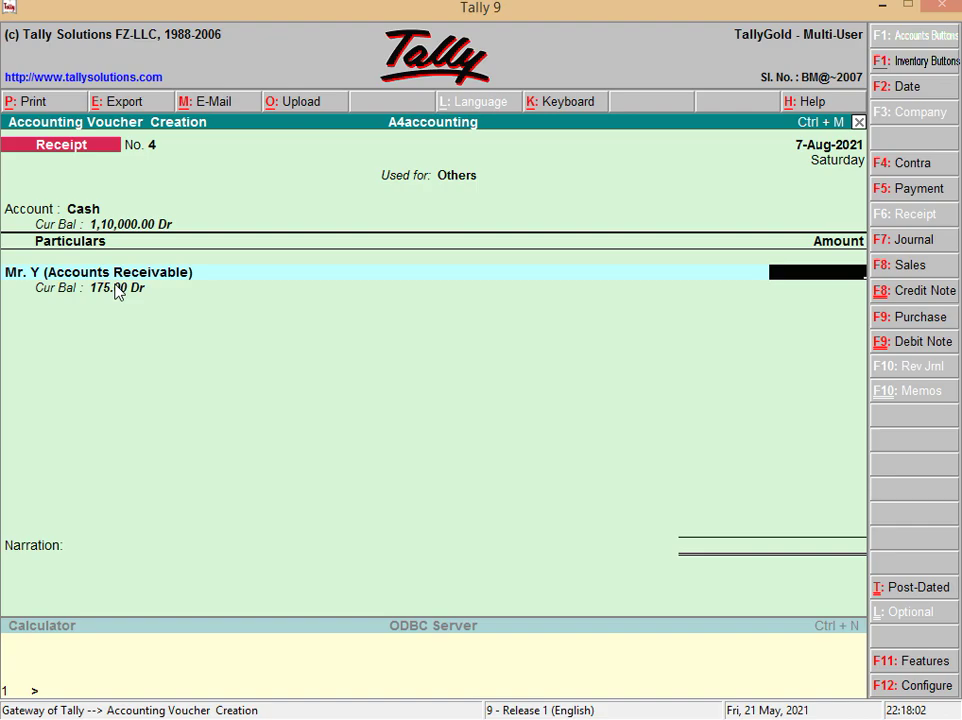
key(alt+Tab)
key(alt+Tab)
text(00)
key(Return)
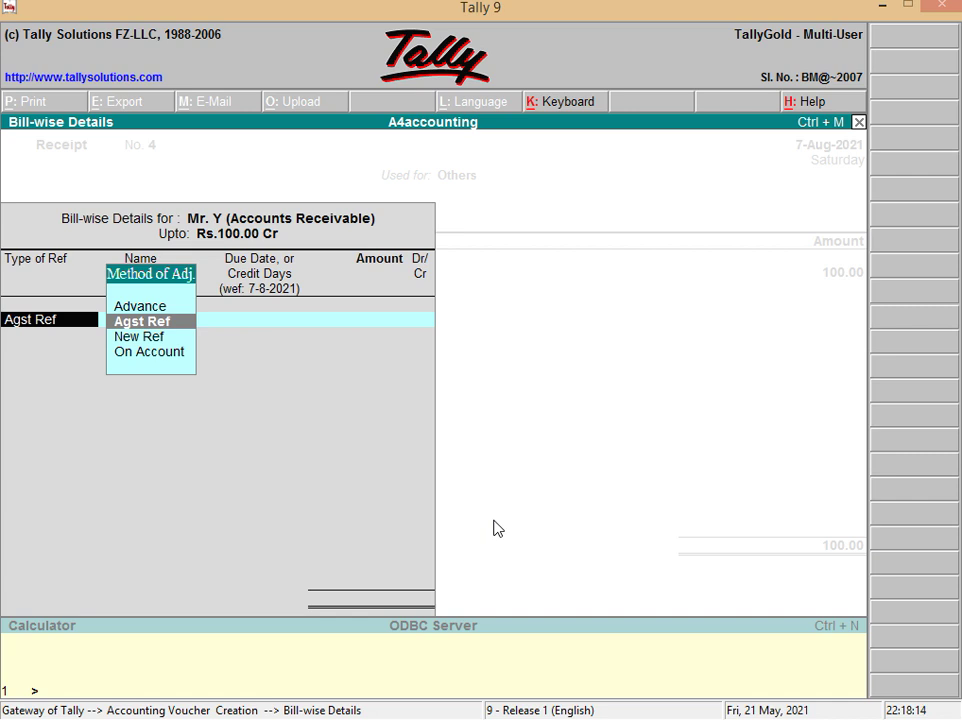
- Allocate the full 100.00 as Agst Ref to the pending bill of 3-Aug-2021, checking its date in Windows Photo Viewer
key(Down)
key(Down)
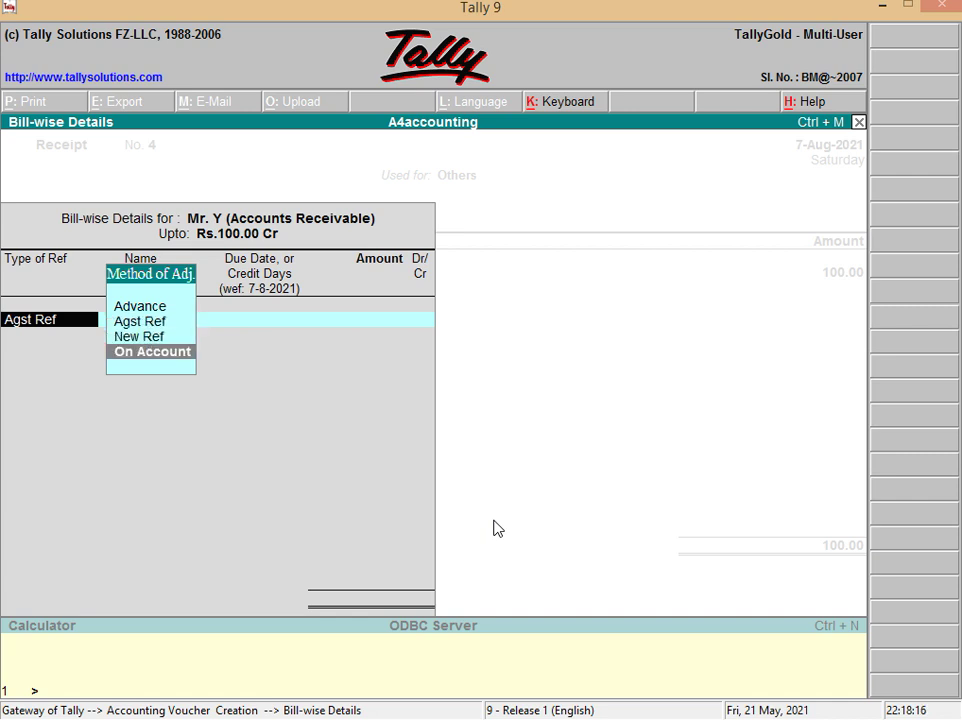
key(Up)
key(Up)
key(Return)
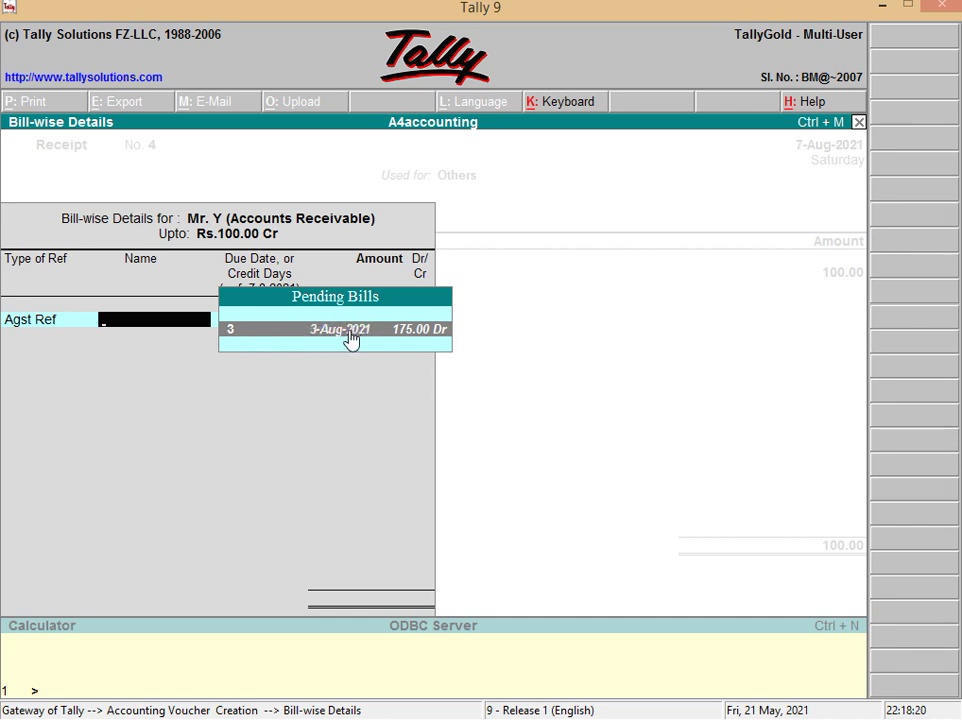
key(alt+Tab)
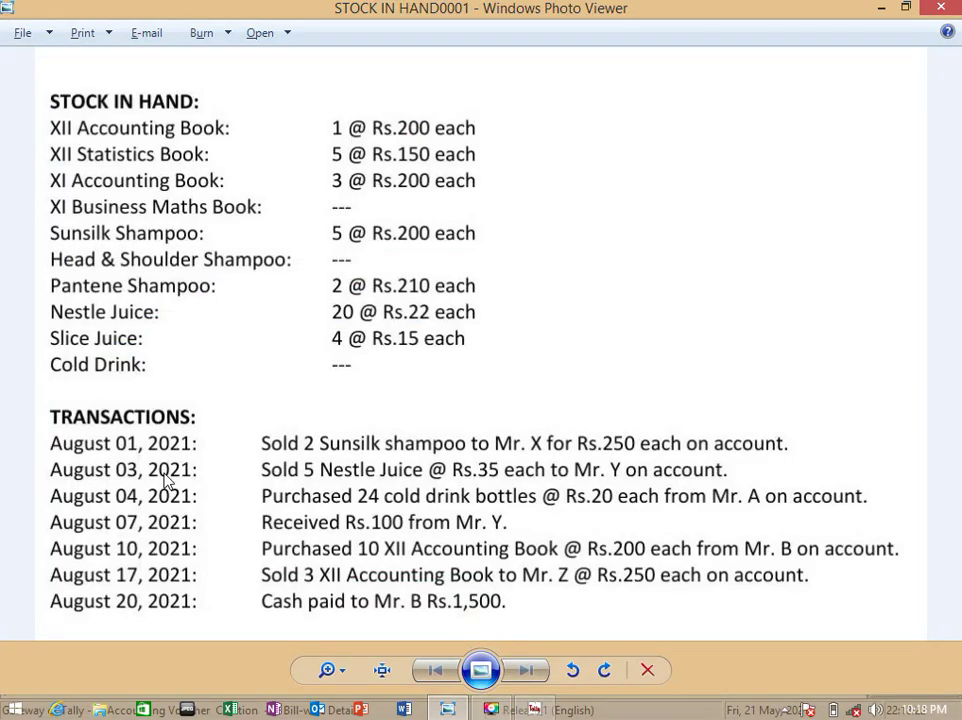
key(alt+Tab)
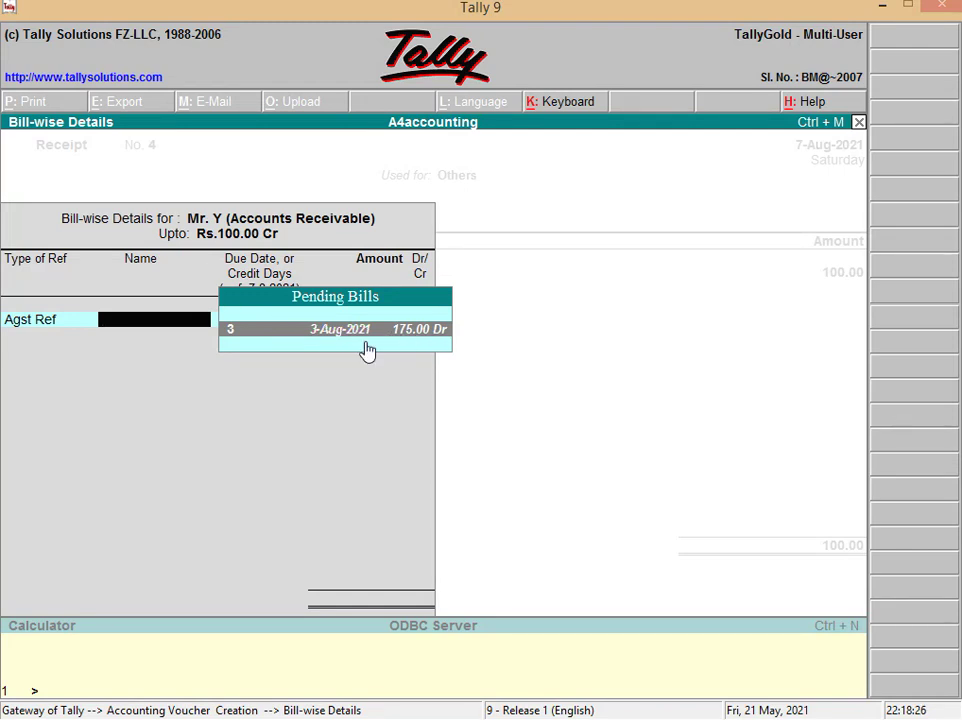
key(Return)
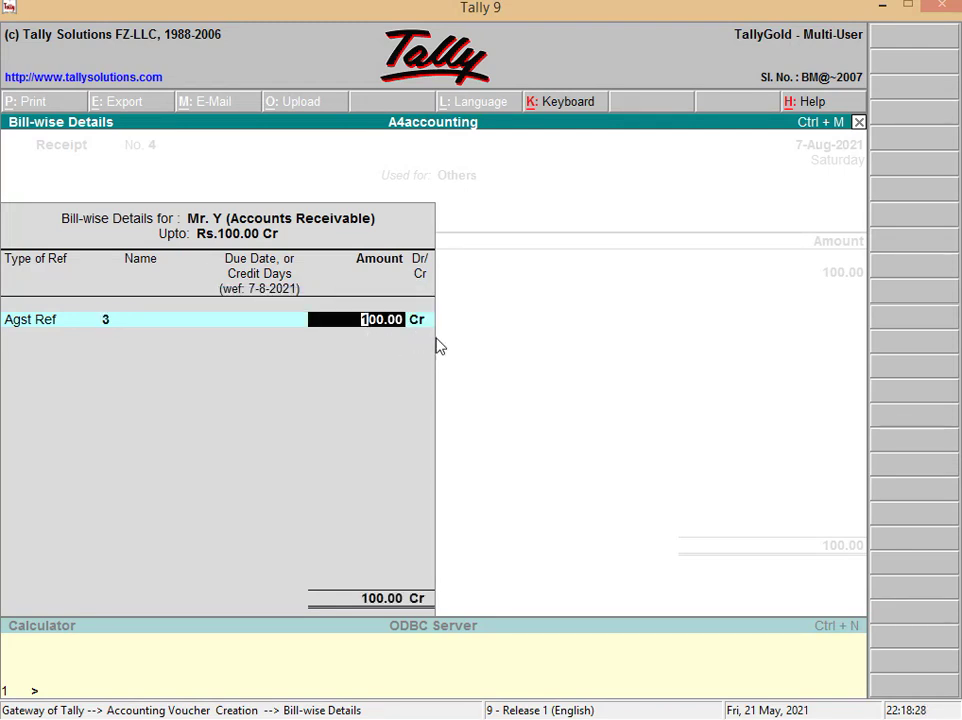
key(Return)
key(Return)
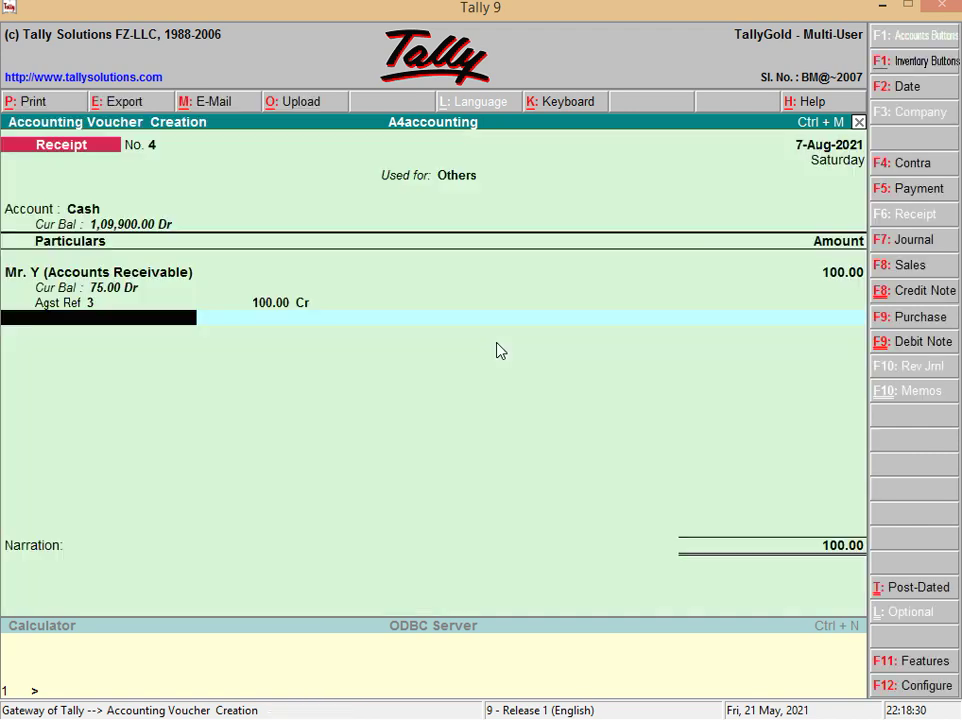
- End the receipt's particulars list and save the receipt voucher without a narration
key(Return)
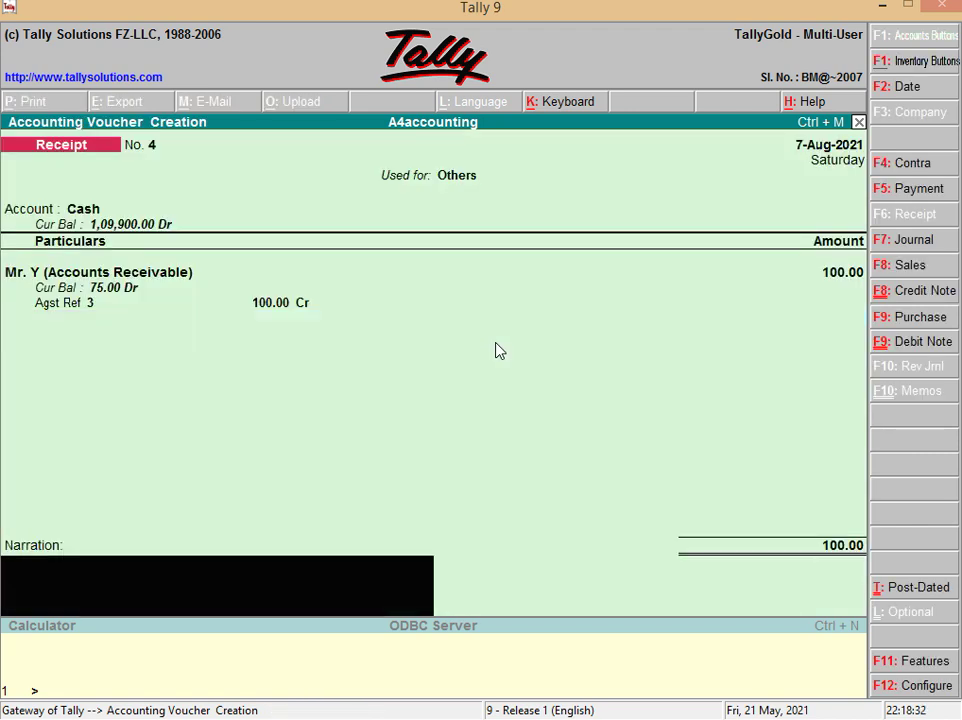
key(Return)
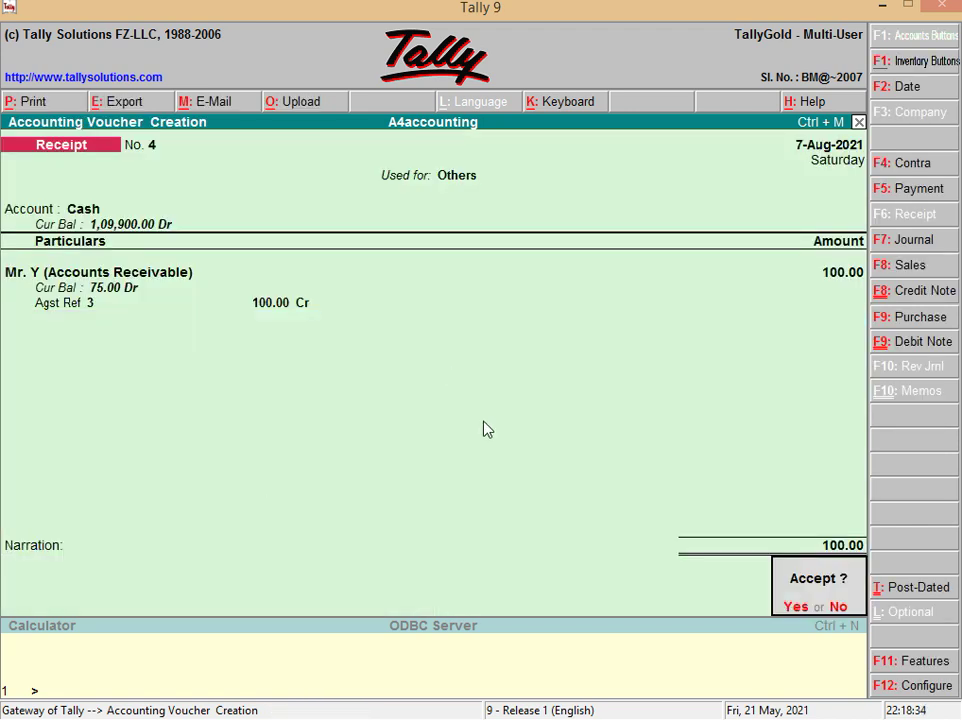
key(Return)
- Check the August 10 transaction in Windows Photo Viewer and switch Tally to a purchase voucher
key(alt+Tab)
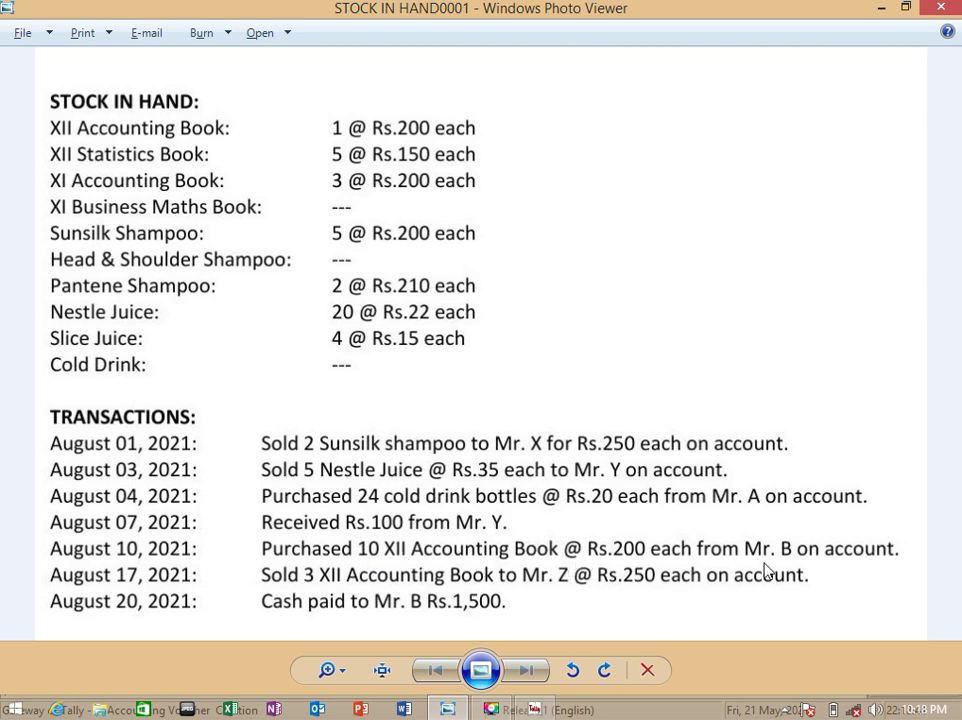
key(alt+Tab)
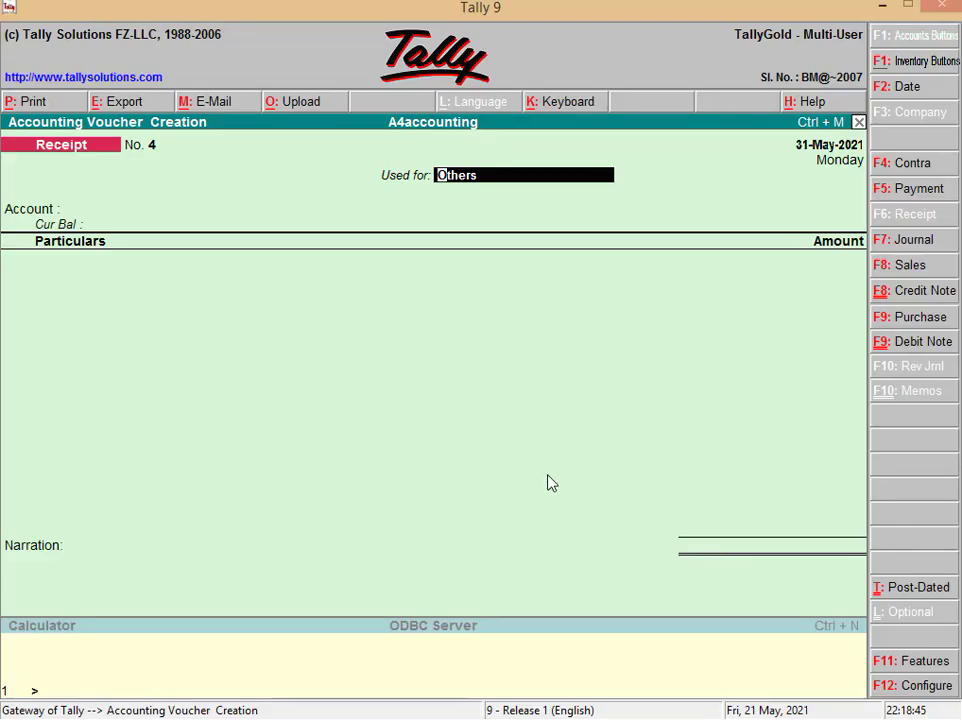
click(938, 322)
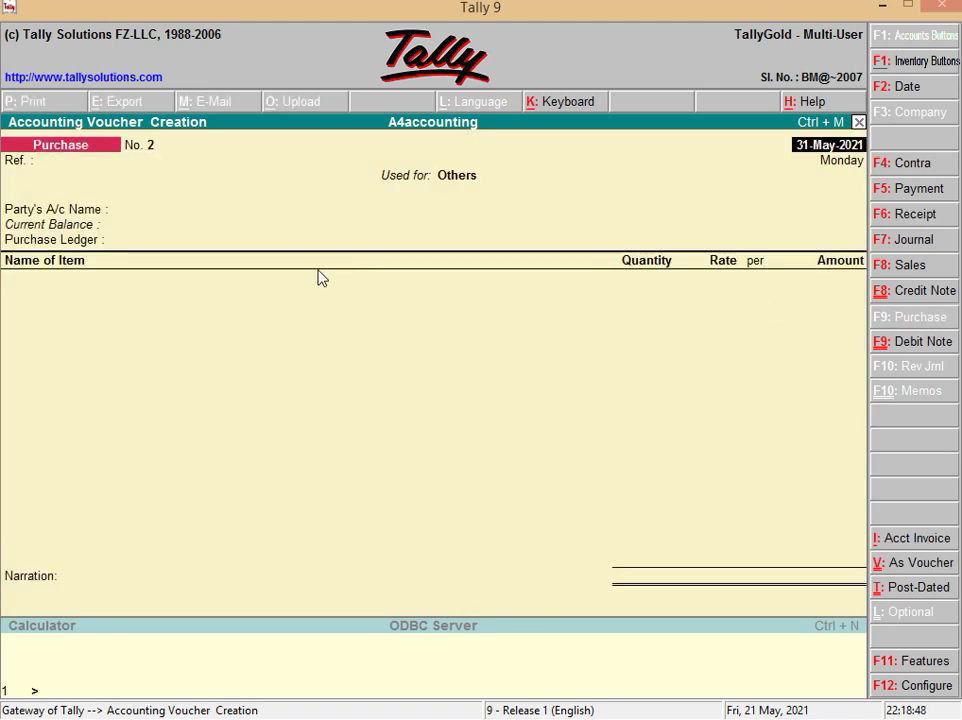
- Set the purchase voucher's date to 10-Aug-2021, leave the reference empty, and keep its use as Others
key(alt+Tab)
key(alt+Tab)
text(1008-202)
text(1)
key(BackSpace)
key(BackSpace)
key(BackSpace)
key(BackSpace)
key(BackSpace)
key(BackSpace)
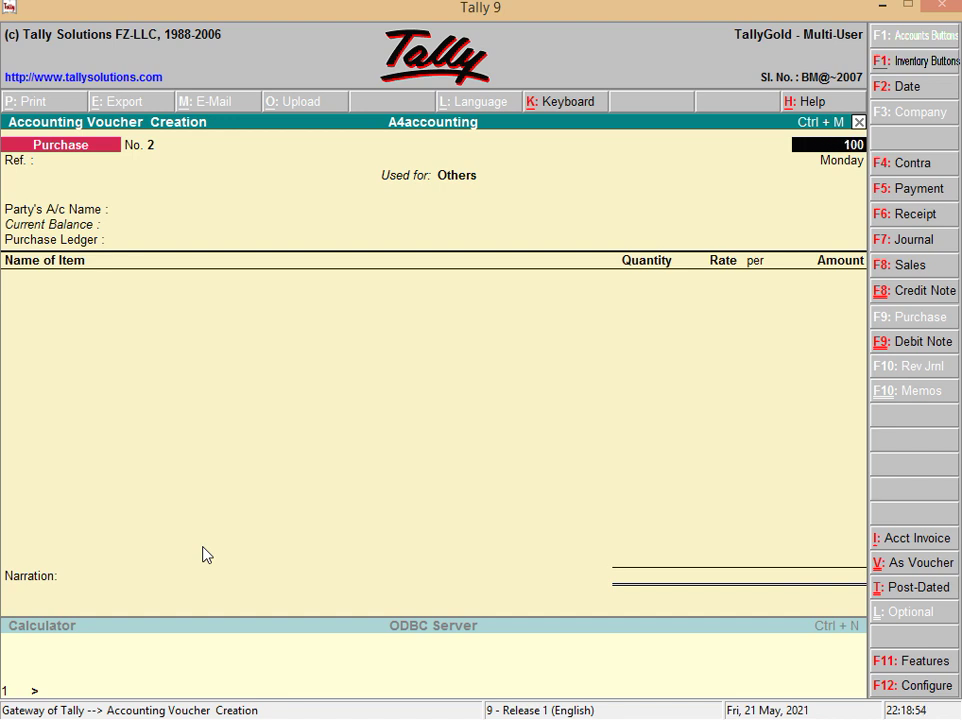
text(8-2021)
key(Return)
key(Return)
key(Return)
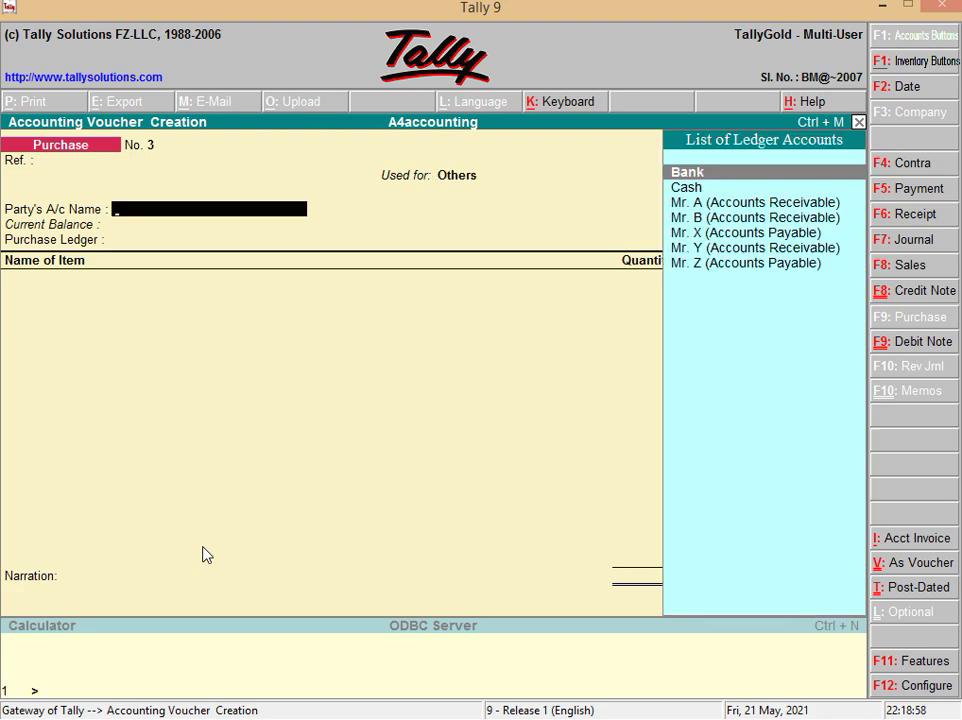
- Review the August 10 transaction in Windows Photo Viewer and choose Mr. Z (Accounts Payable) as the purchase's party account
key(alt+Tab)
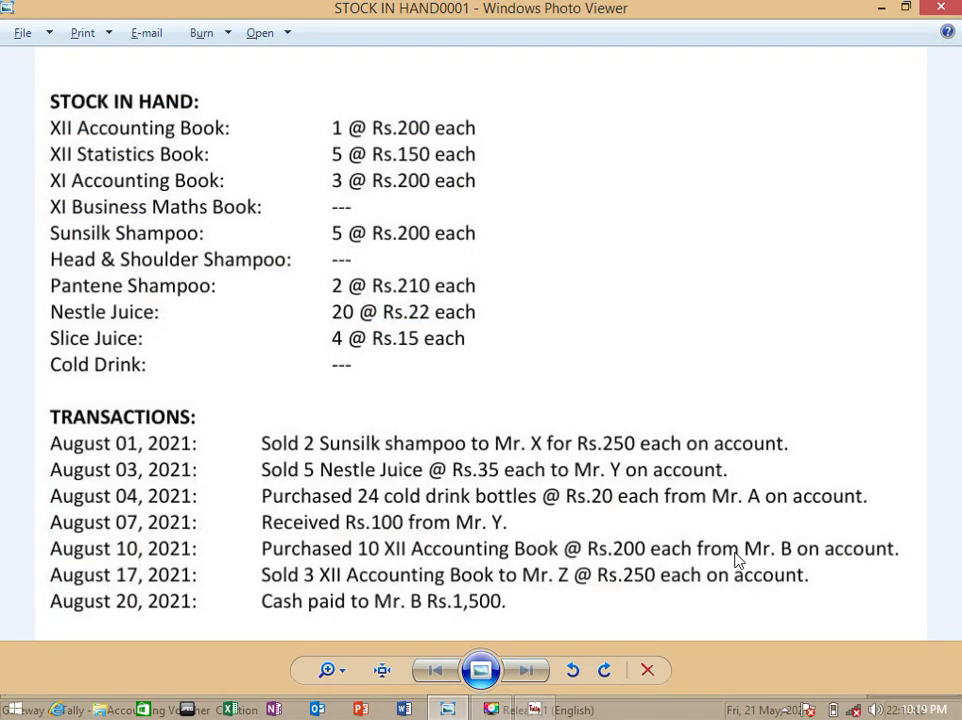
key(alt+Tab)
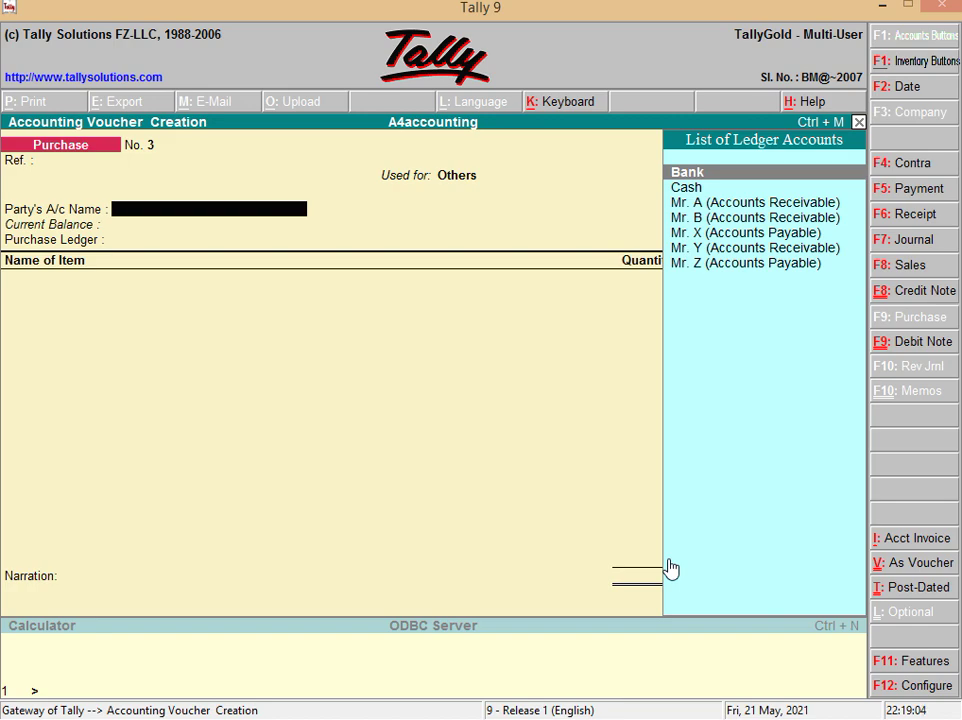
key(alt+Tab)
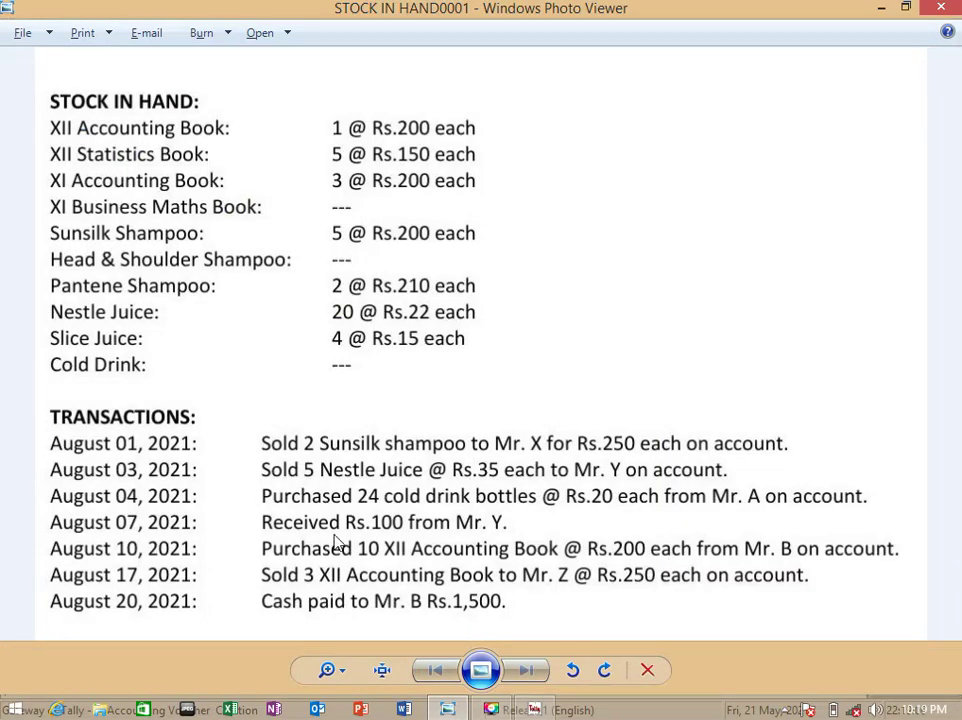
key(alt+Tab)
key(Down)
key(Down)
key(Down)
key(Down)
key(Down)
key(Down)
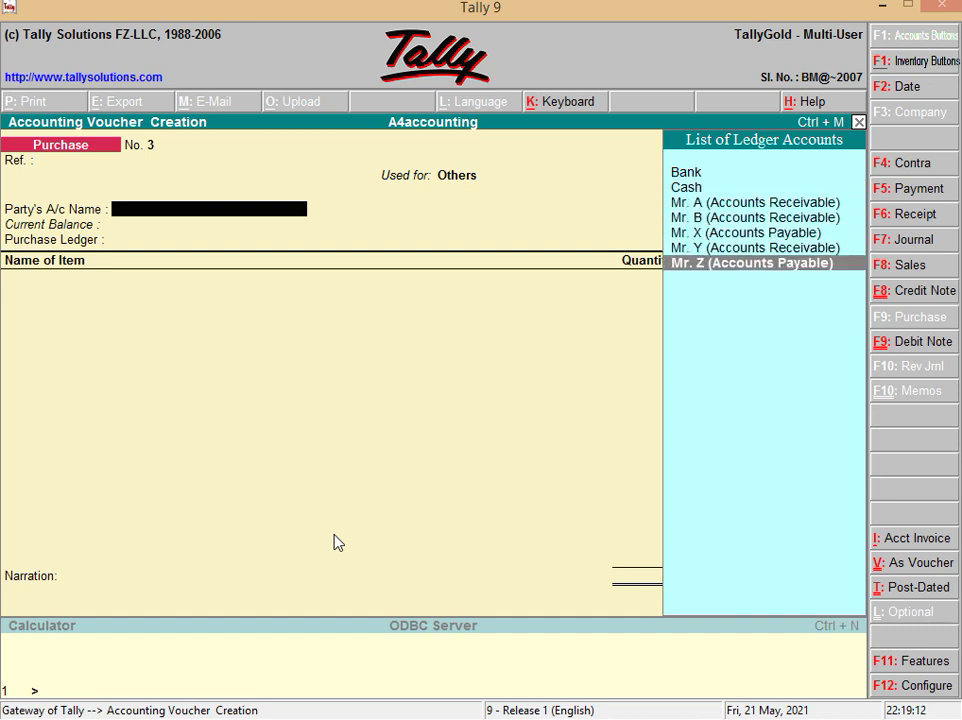
key(Return)
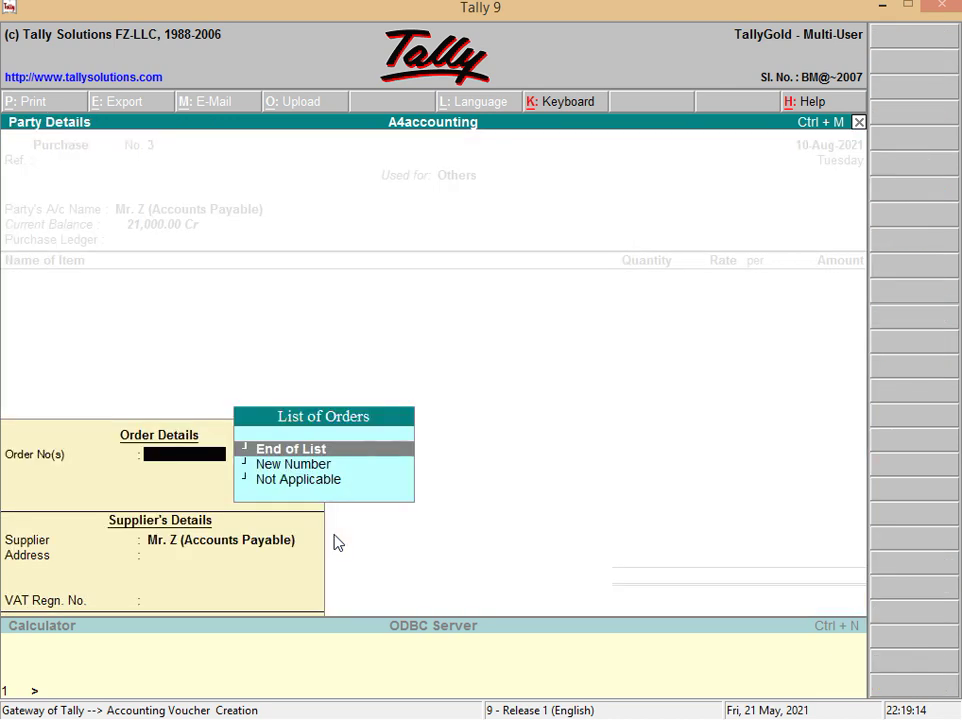
- Close the order numbers with End of List, accept the default supplier details, and choose Purchase as the purchase ledger
key(Return)
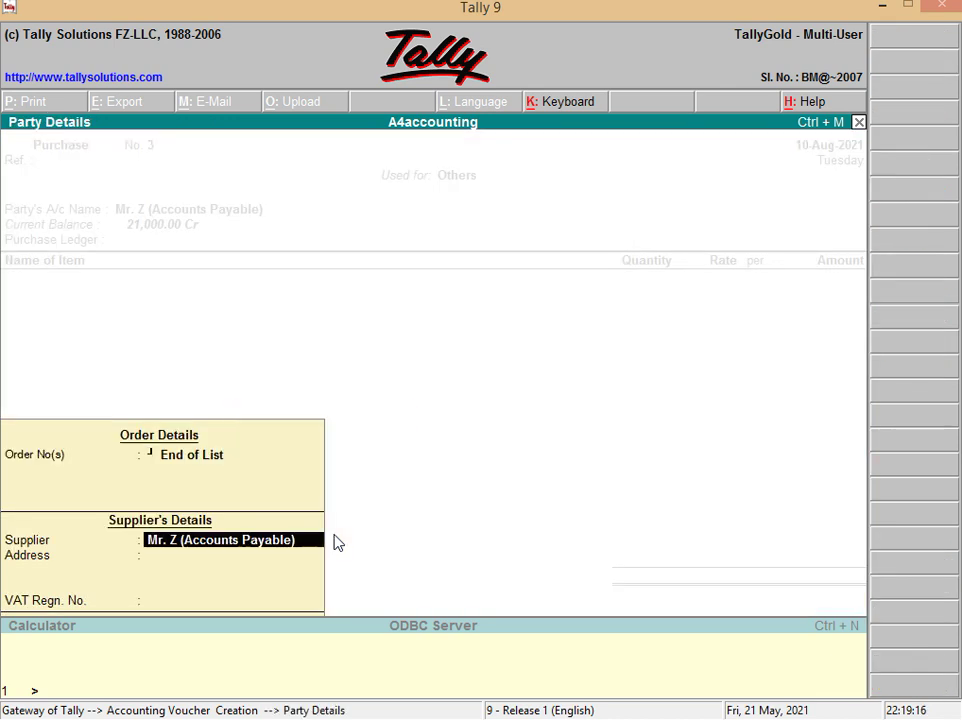
key(Return)
key(Return)
key(Return)
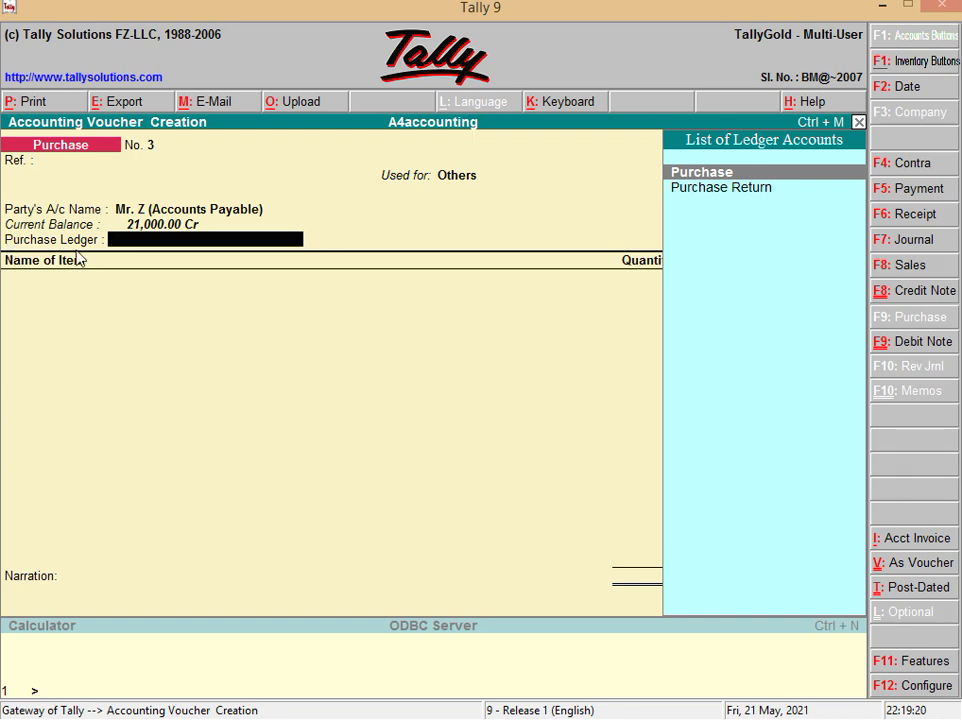
key(Return)
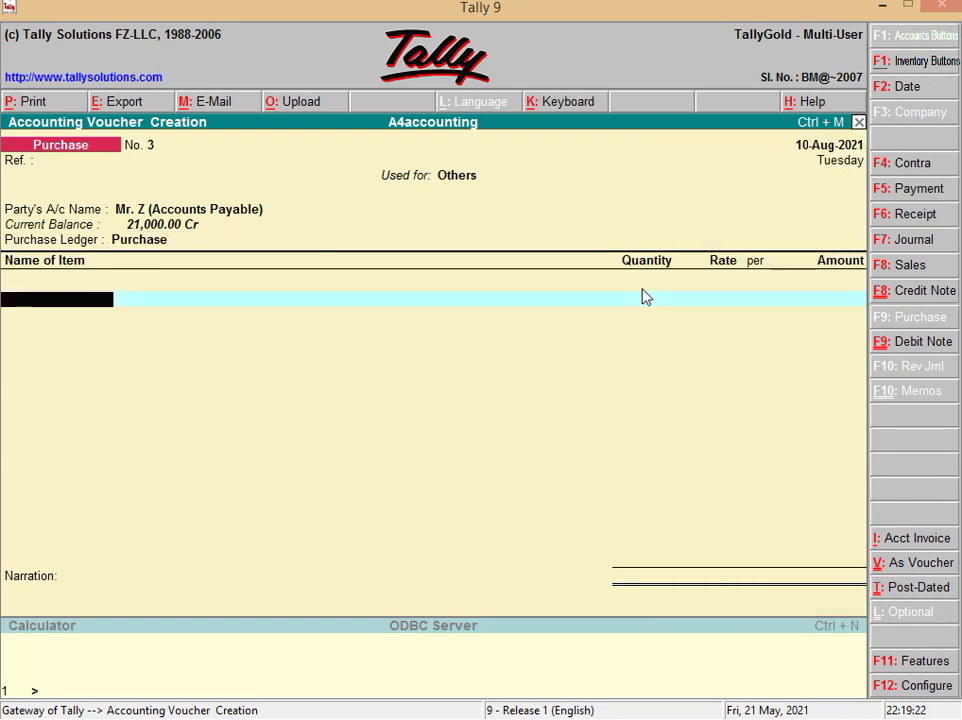
- Check the purchased item in Windows Photo Viewer and add XII Accounting Book as the voucher's stock item
key(alt+Tab)
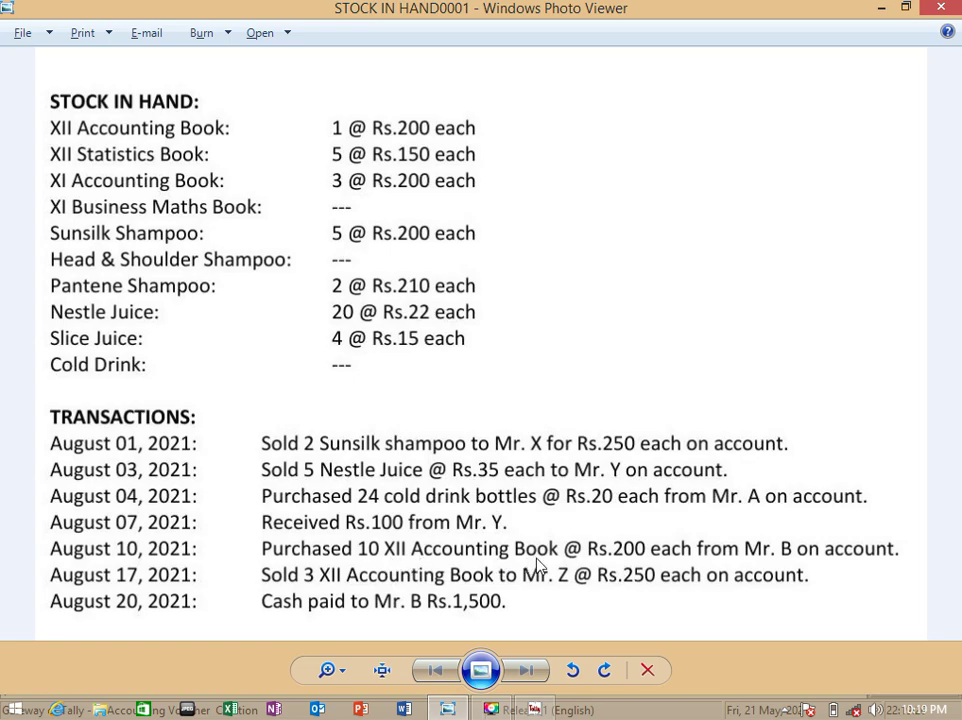
key(alt+Tab)
text(X)
key(Down)
key(Down)
key(Down)
key(Down)
key(Up)
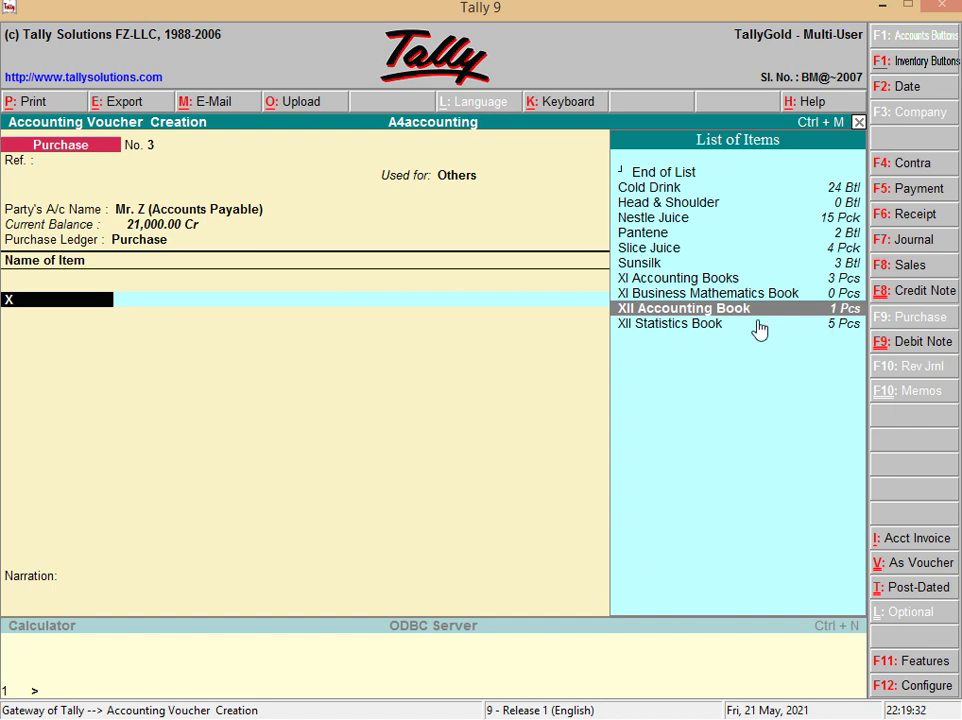
key(Return)
- Mark the XII Accounting Book purchase allocation's order number as Not Applicable and choose Karachi as its location
key(Down)
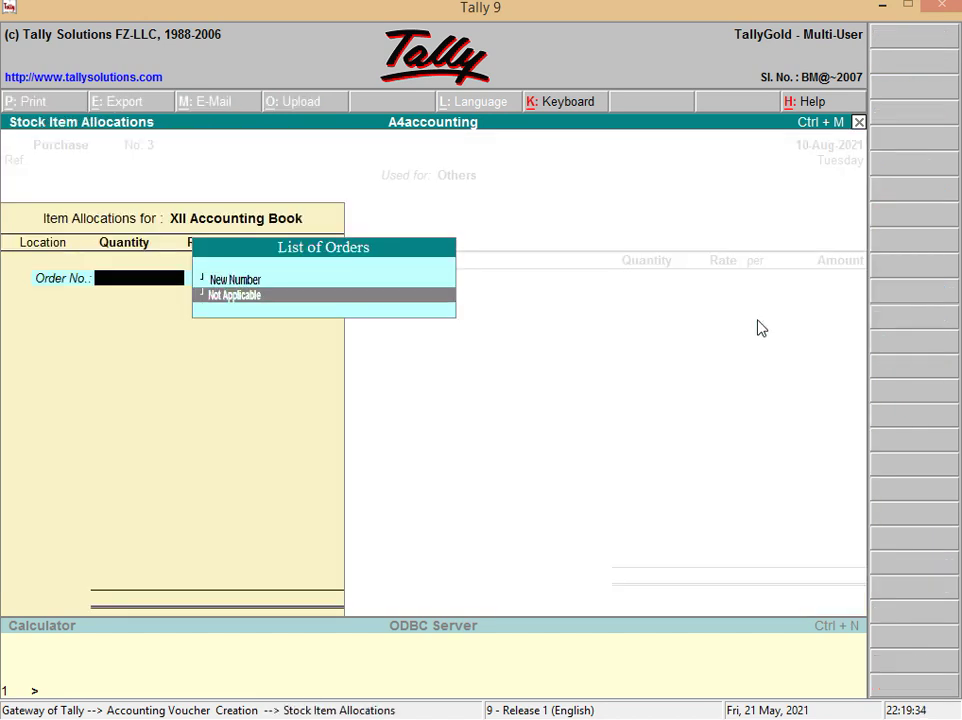
key(Return)
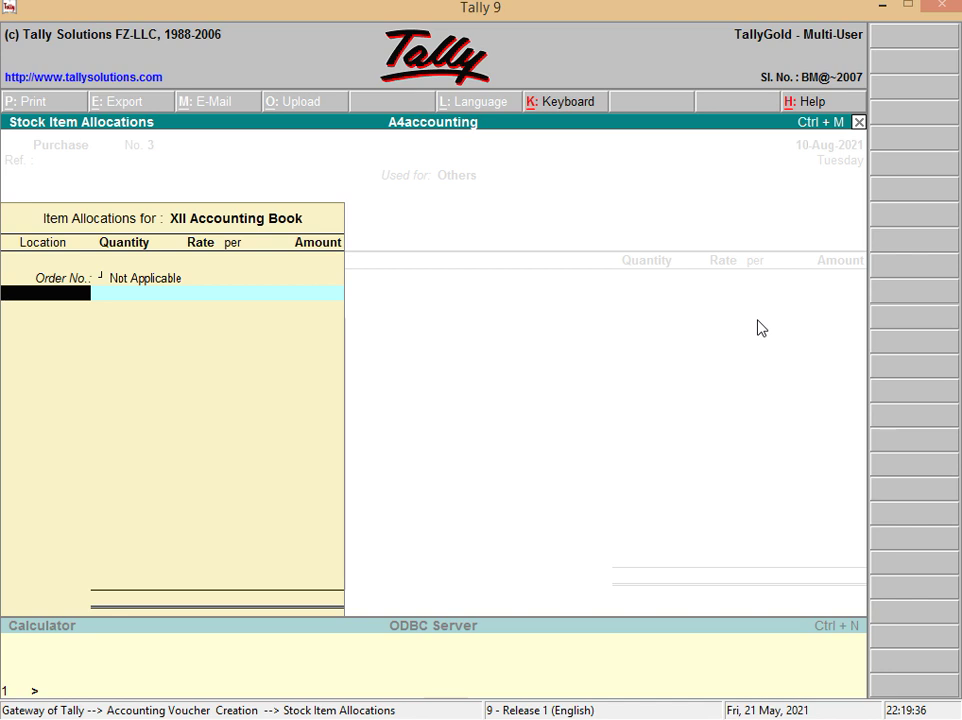
text(K)
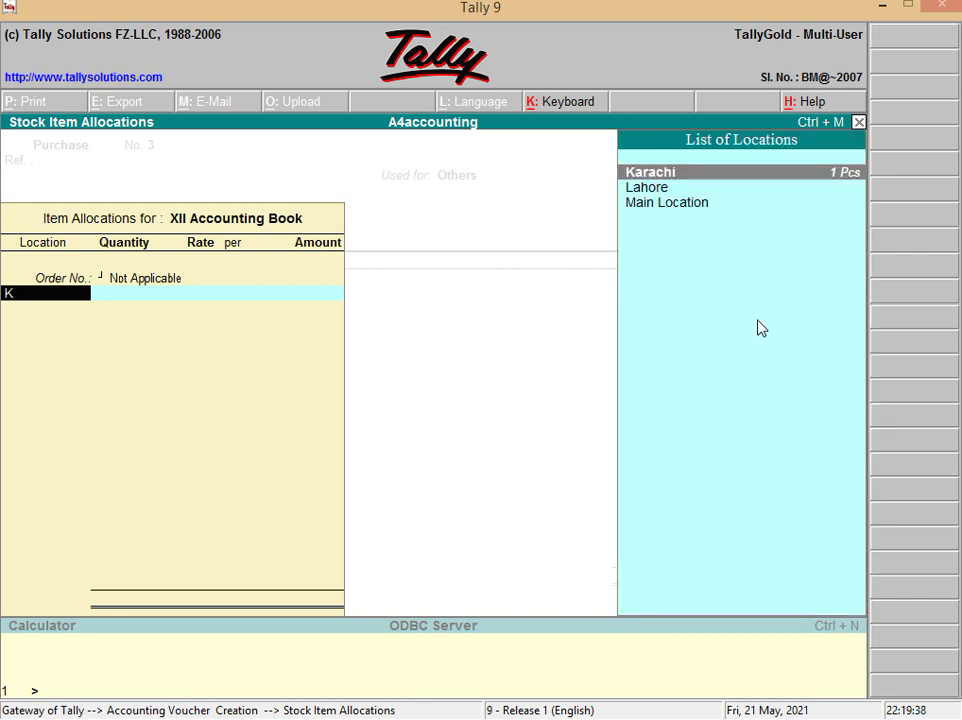
key(Return)
- Check the August 10 purchase in Windows Photo Viewer and enter 10 Pcs at a rate of 200.00 in Tally
key(alt+Tab)
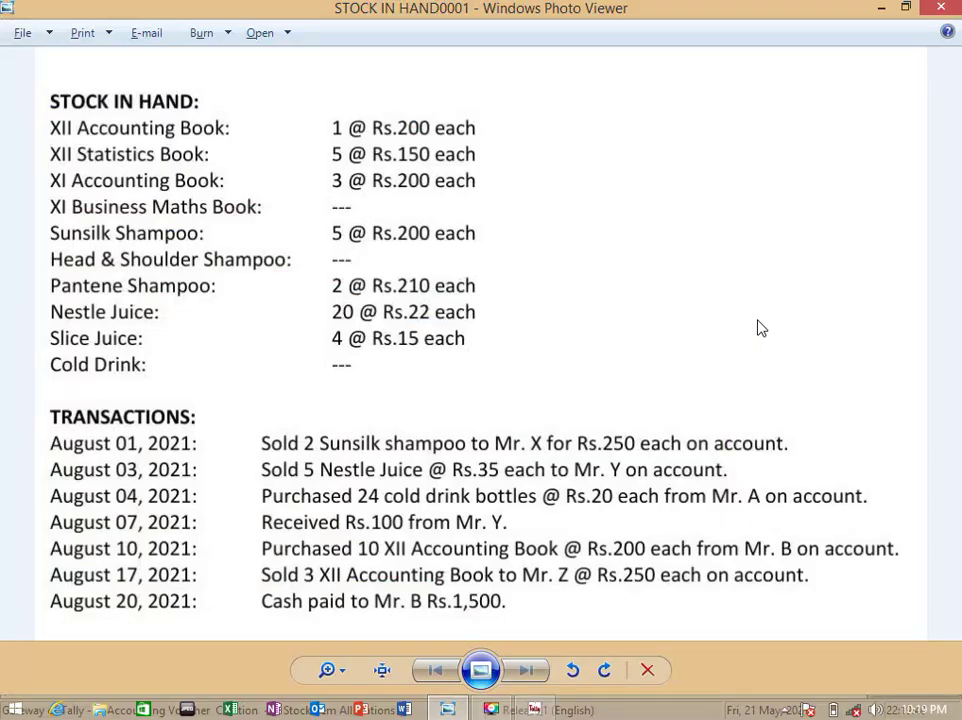
key(alt+Tab)
text(10)
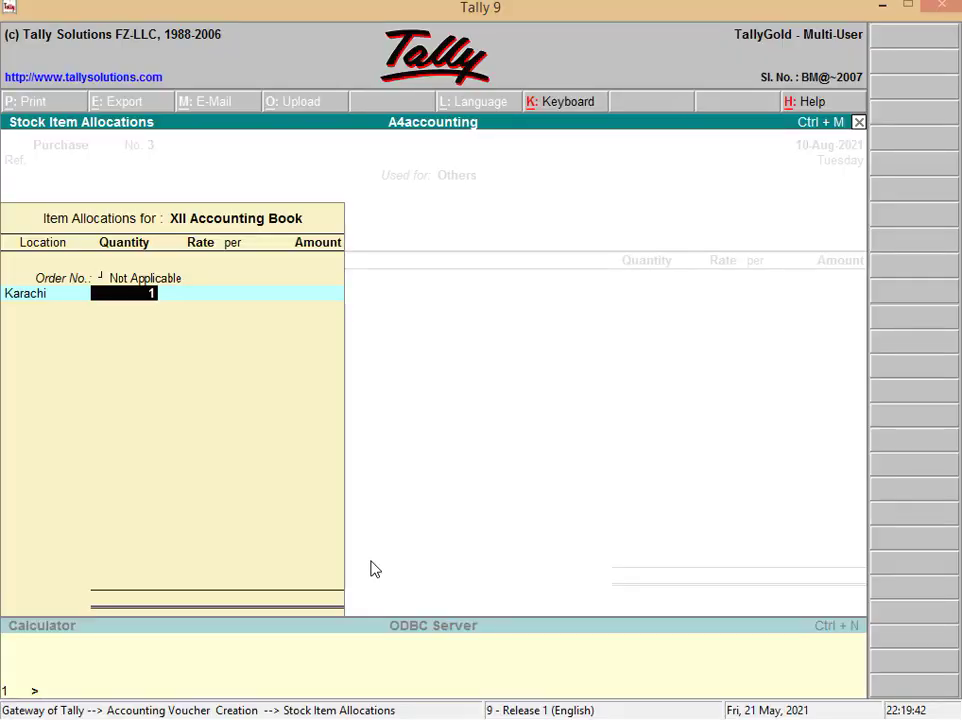
key(Return)
key(alt+Tab)
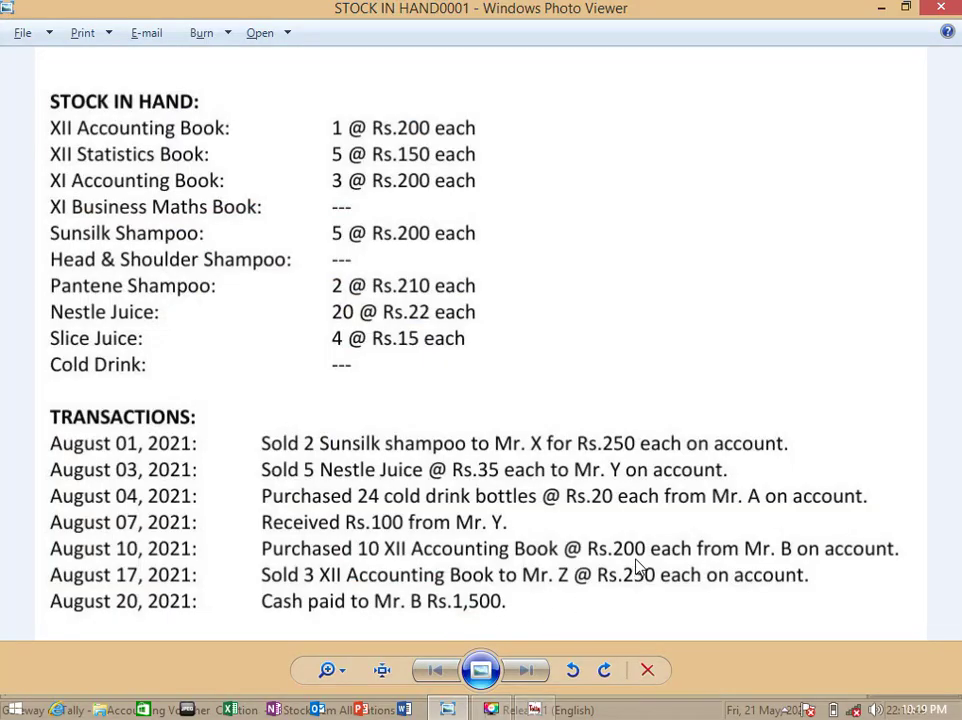
key(alt+Tab)
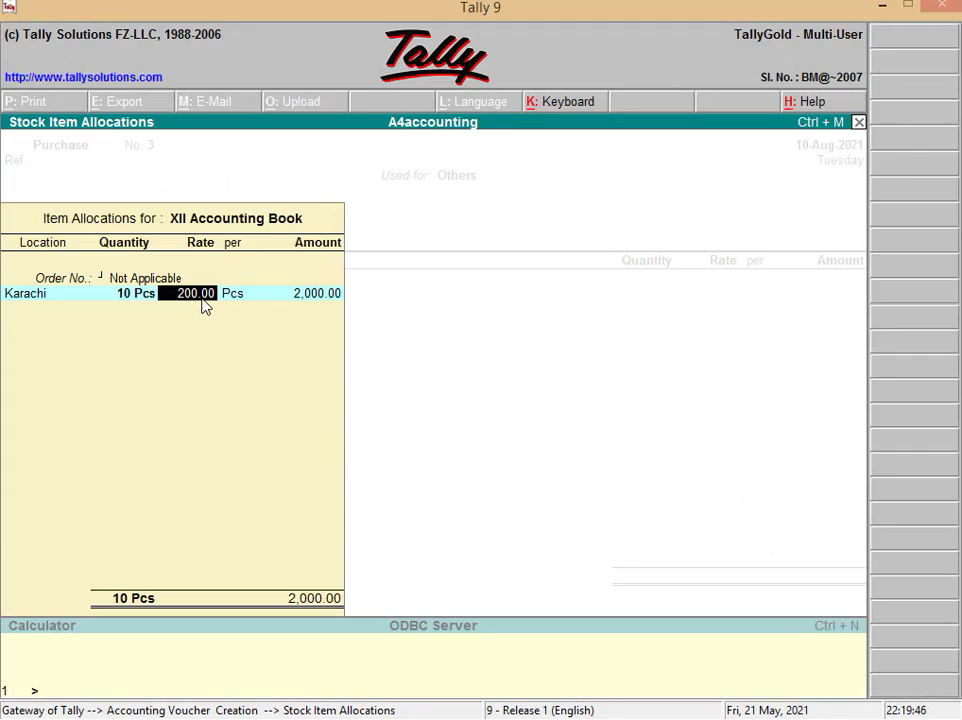
key(alt+Tab)
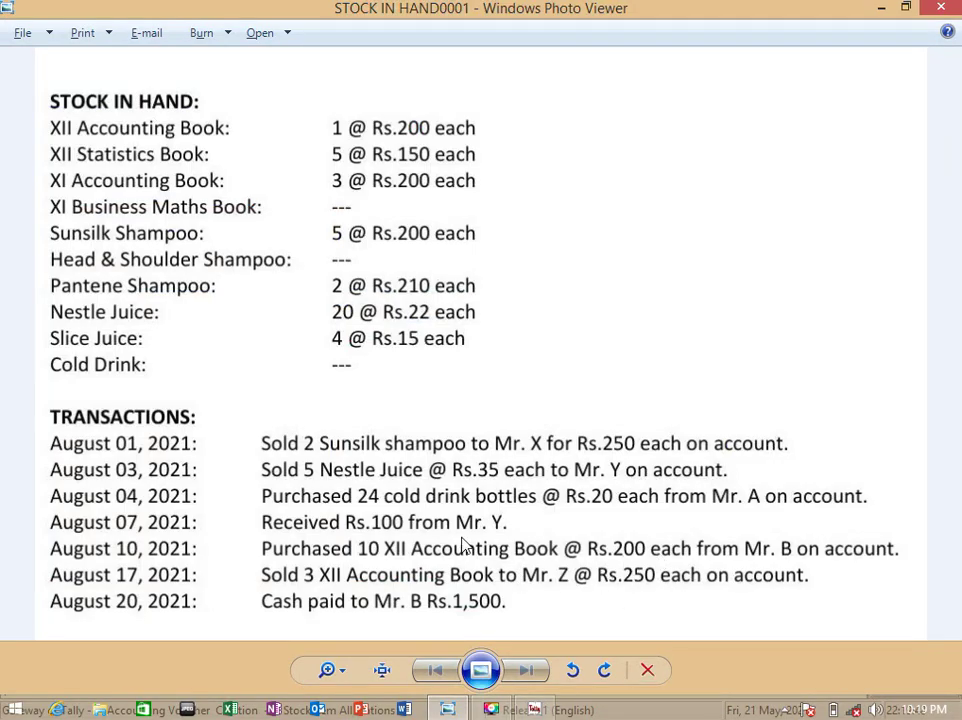
key(alt+Tab)
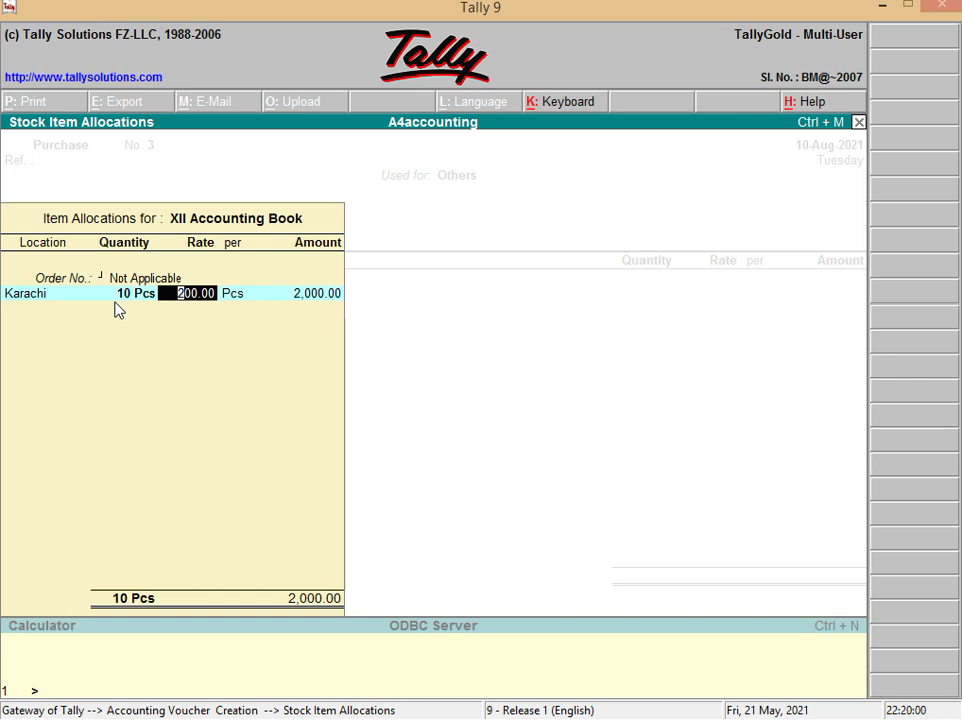
key(Return)
key(Return)
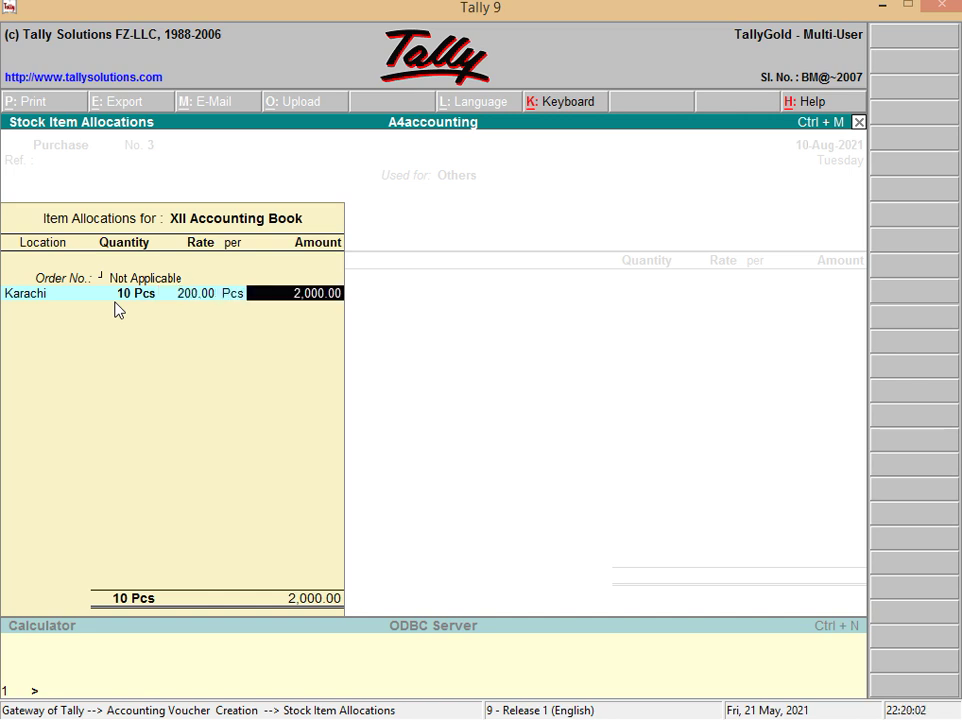
key(Return)
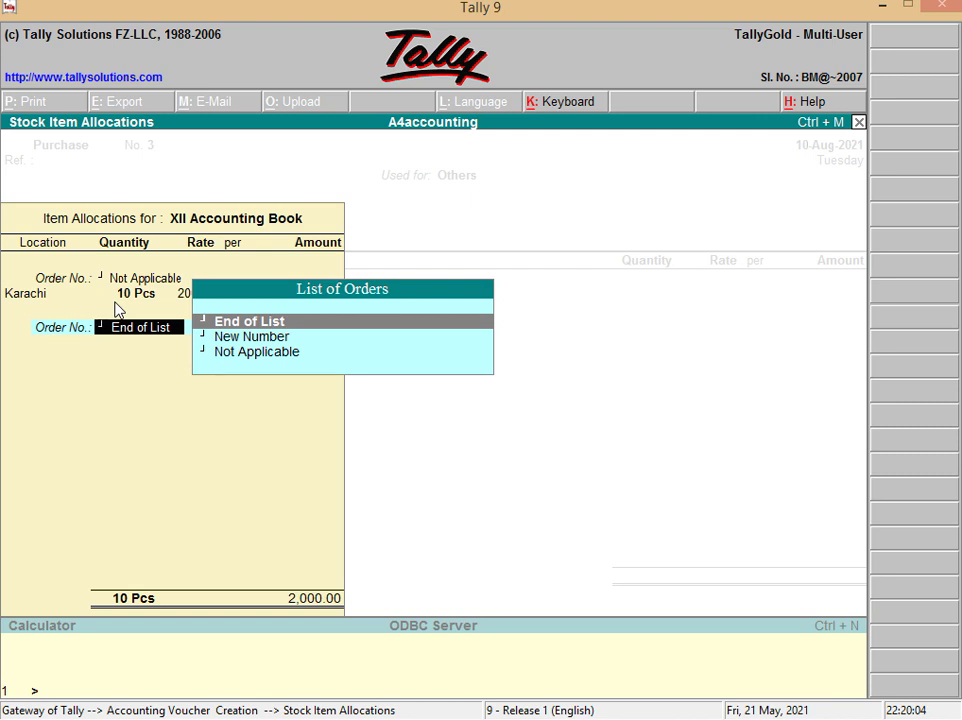
- Close the order and item lists with End of List, leave the narration empty, and save the purchase voucher
key(Return)
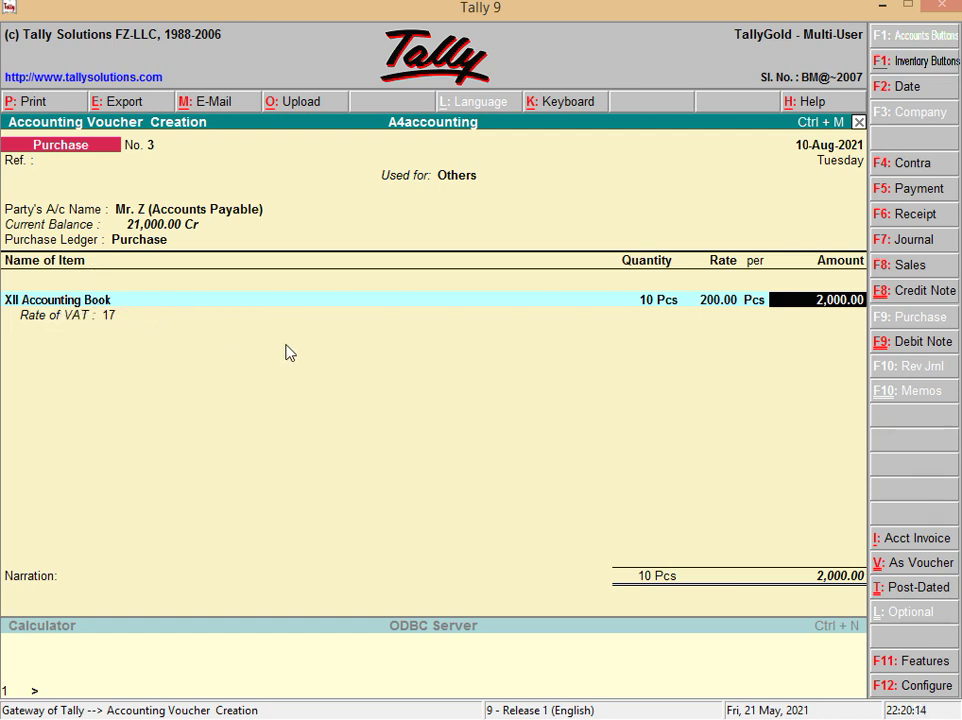
key(Return)
key(Return)
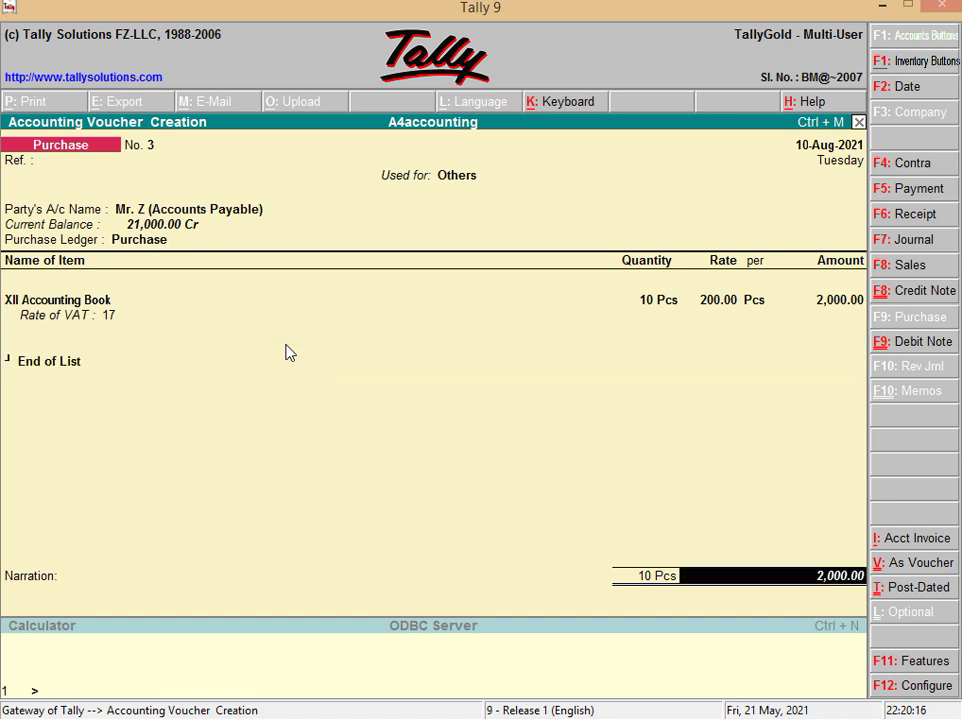
key(Return)
key(Return)
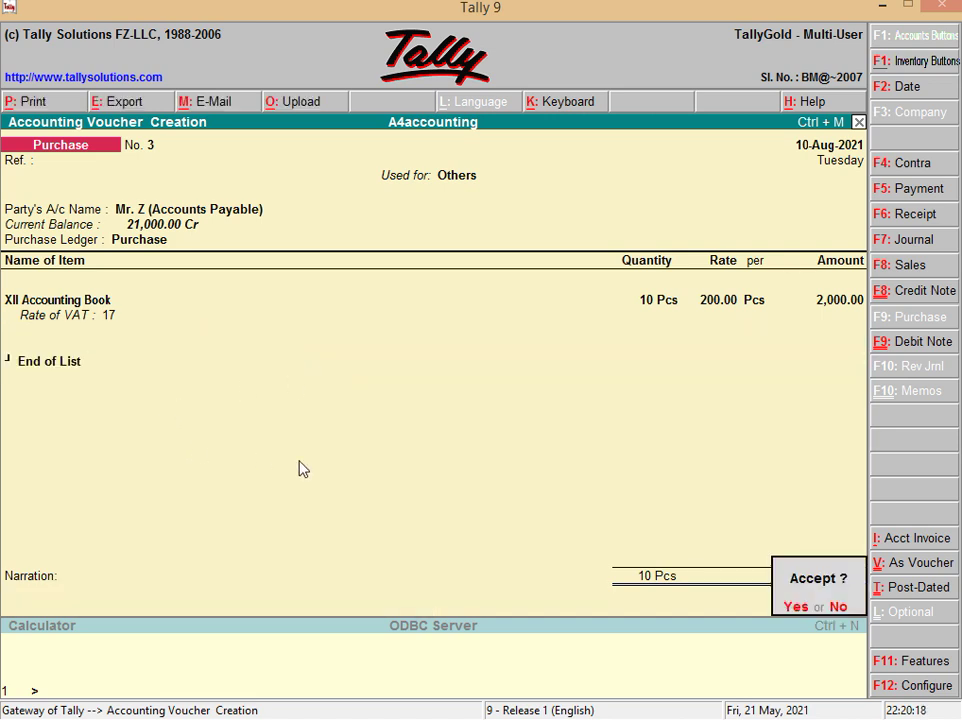
key(Return)
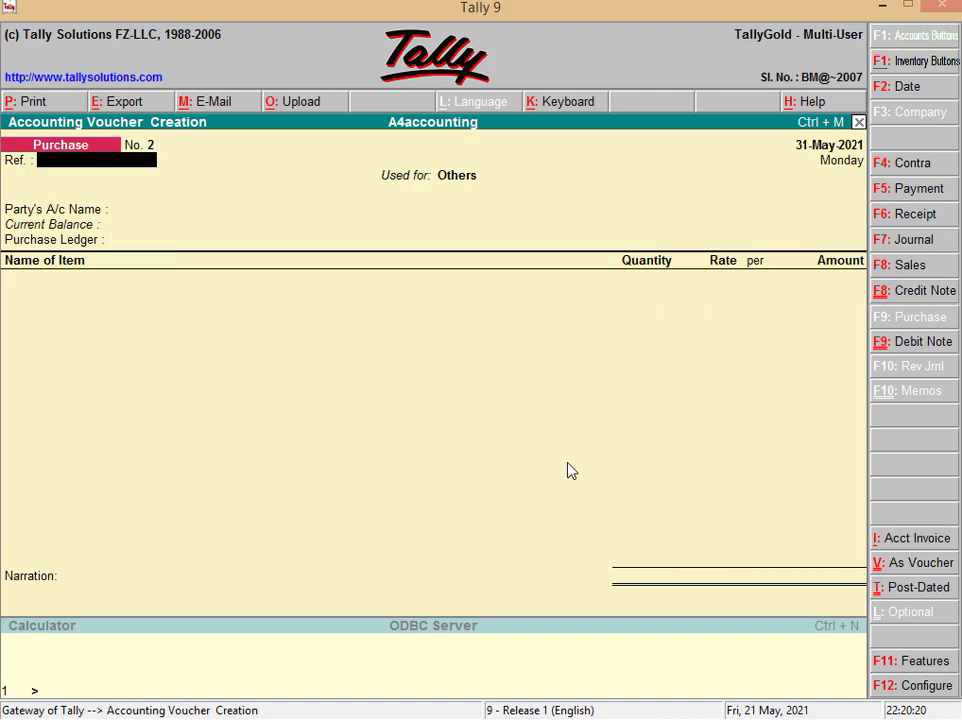
- Review the August 17 transaction in Windows Photo Viewer and switch the new Tally voucher to Sales
key(alt+Tab)
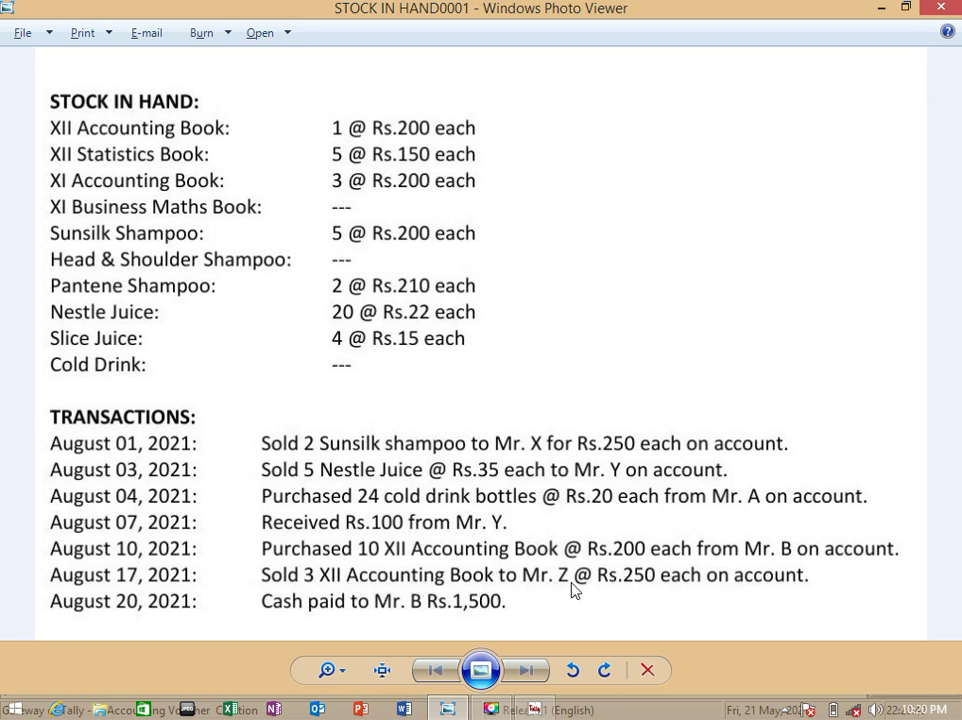
key(alt+Tab)
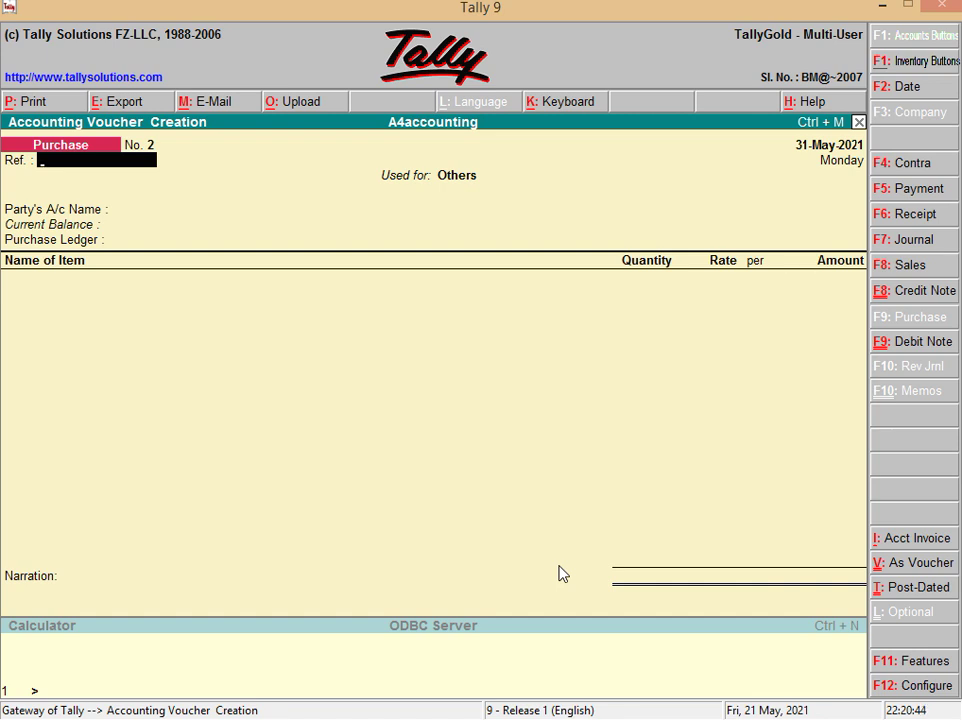
click(903, 272)
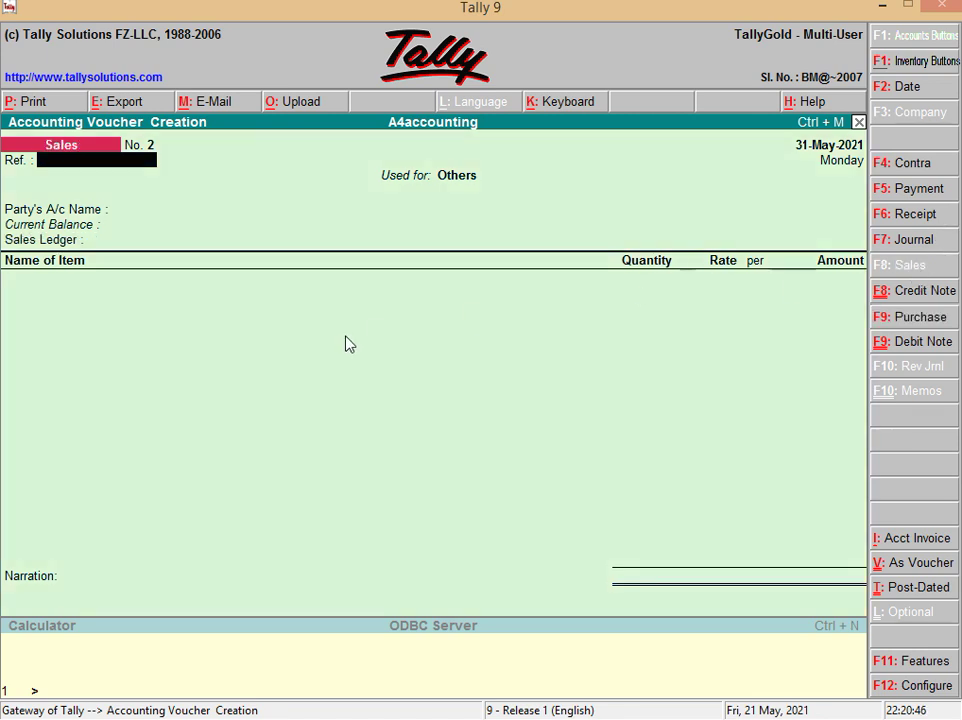
- Check the transaction date in Windows Photo Viewer, set the sales voucher's date to 17-08-2021, and leave the reference empty
key(alt+Tab)
key(alt+Tab)
key(alt+Tab)
key(alt+Tab)
text(17-08-202)
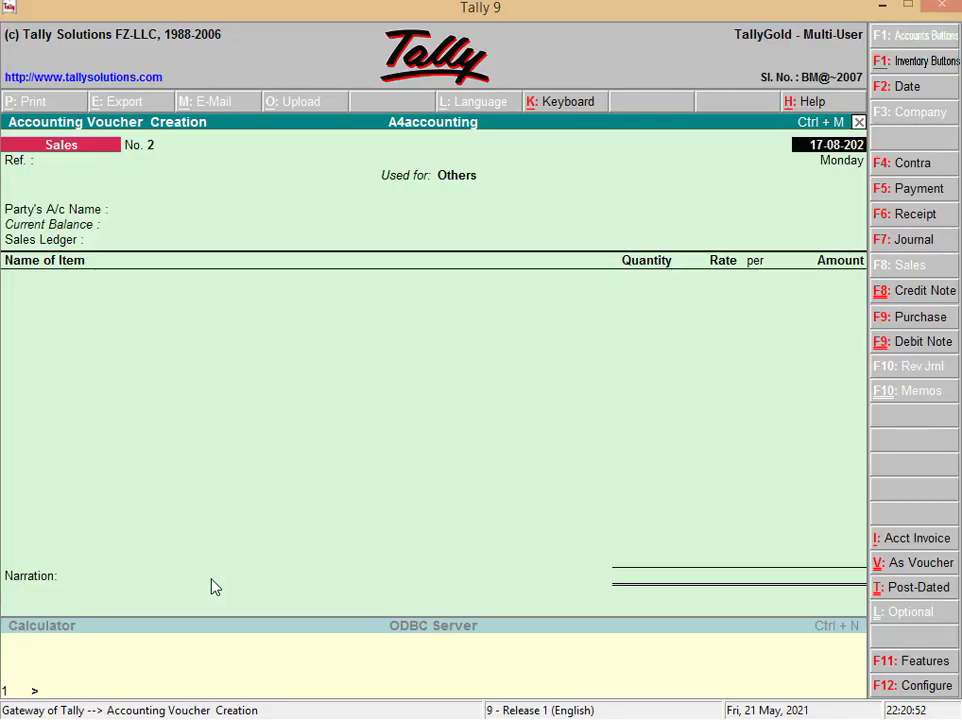
text(1)
key(Return)
key(Return)
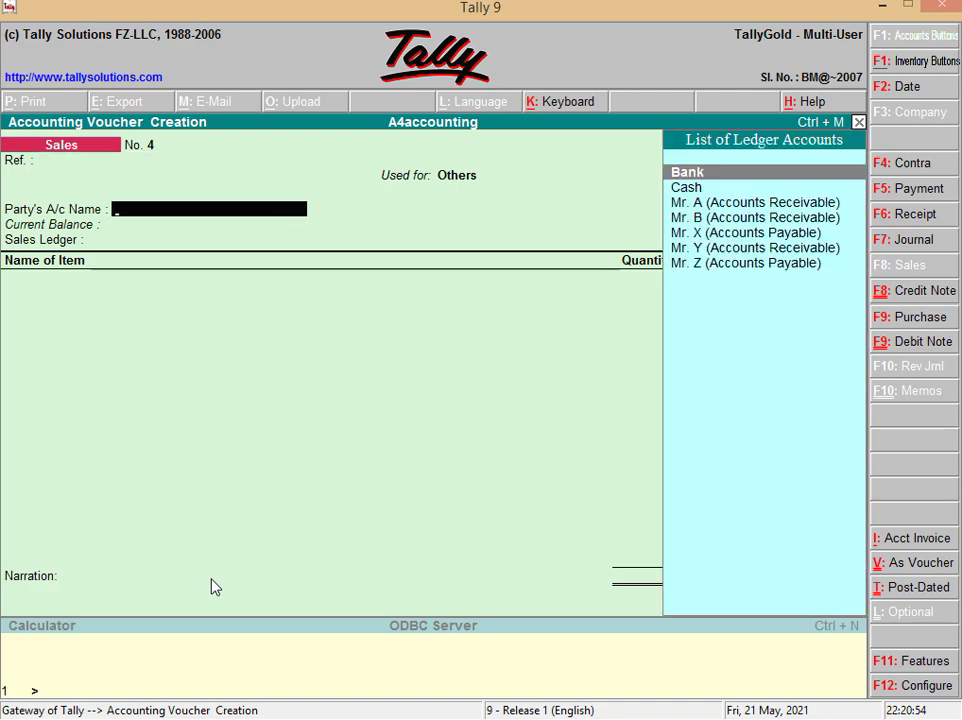
- Check the buyer in Windows Photo Viewer and choose Mr. A (Accounts Receivable) as the sale's party account
key(alt+Tab)
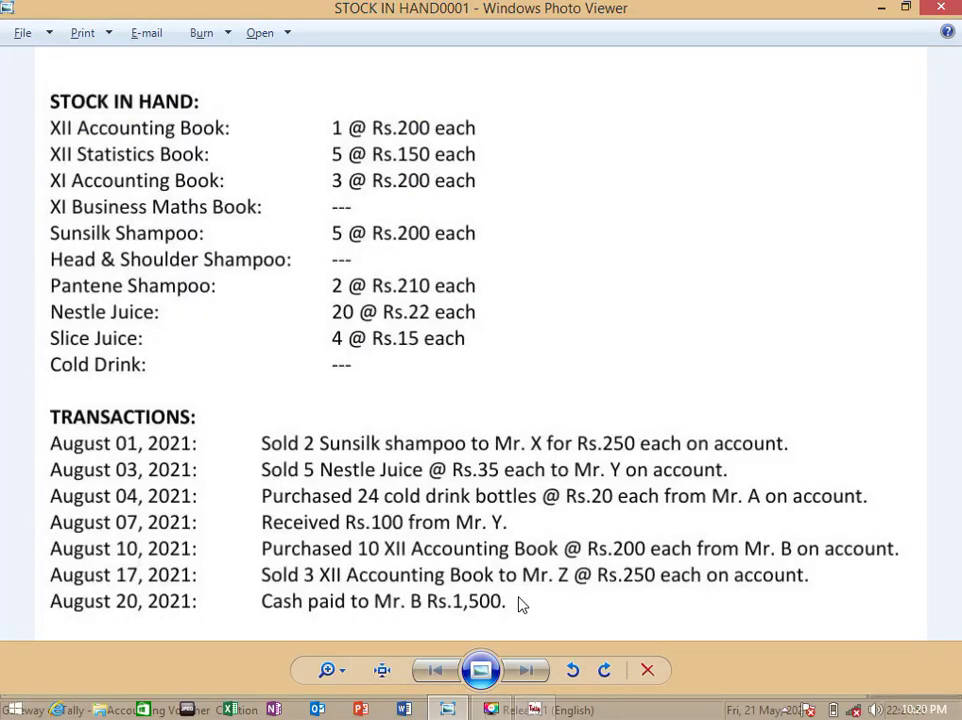
key(alt+Tab)
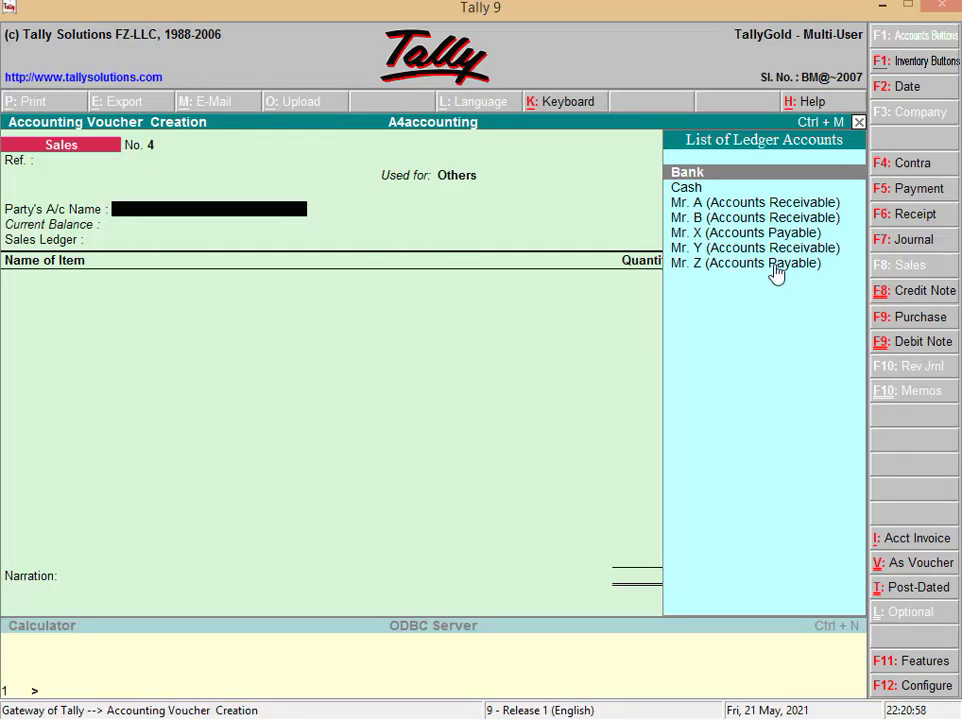
click(757, 206)
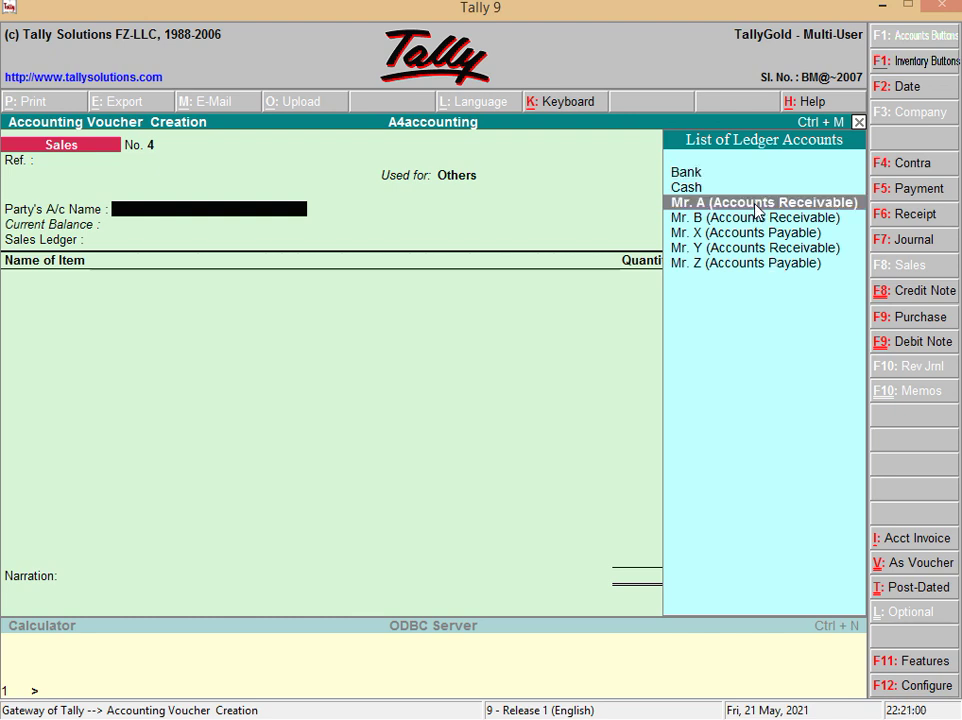
click(757, 206)
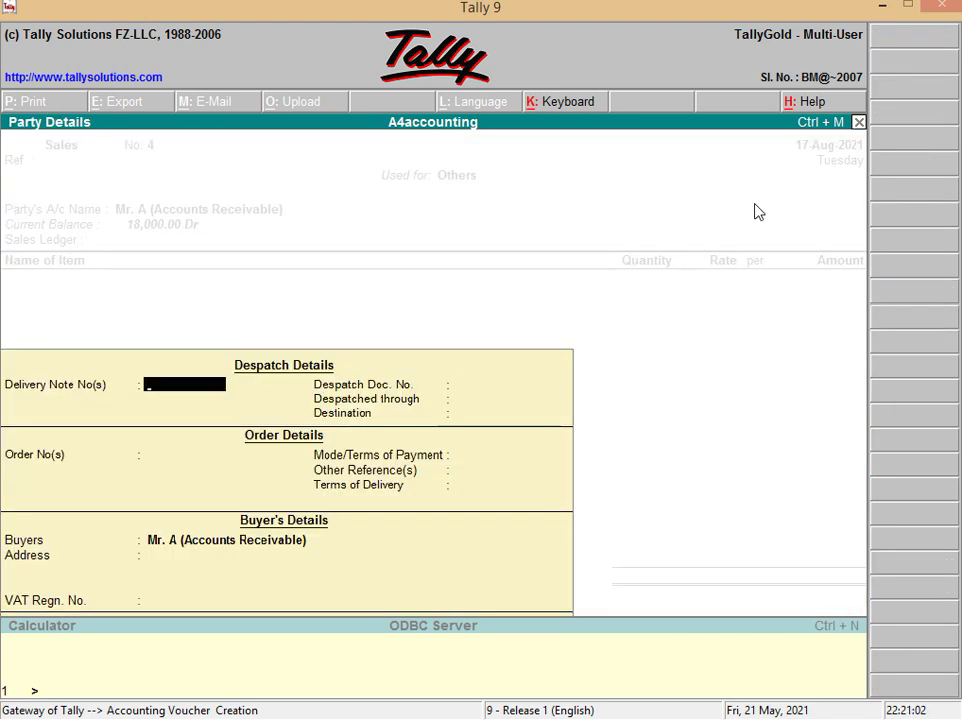
- Accept the default despatch, order and buyer details, and choose Sales as the sales ledger
key(Return)
key(Return)
key(Return)
key(Return)
key(Return)
key(Return)
key(Return)
key(Return)
key(Return)
key(Return)
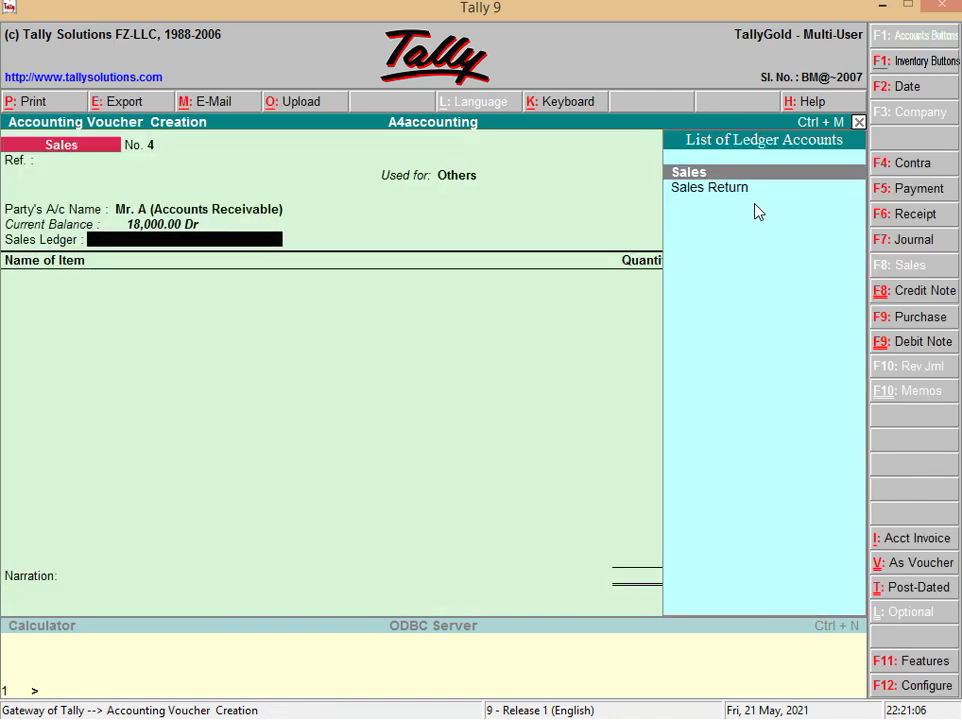
key(Return)
- Check the sold item in Windows Photo Viewer and add XII Accounting Book as the sales voucher's stock item
key(alt+Tab)
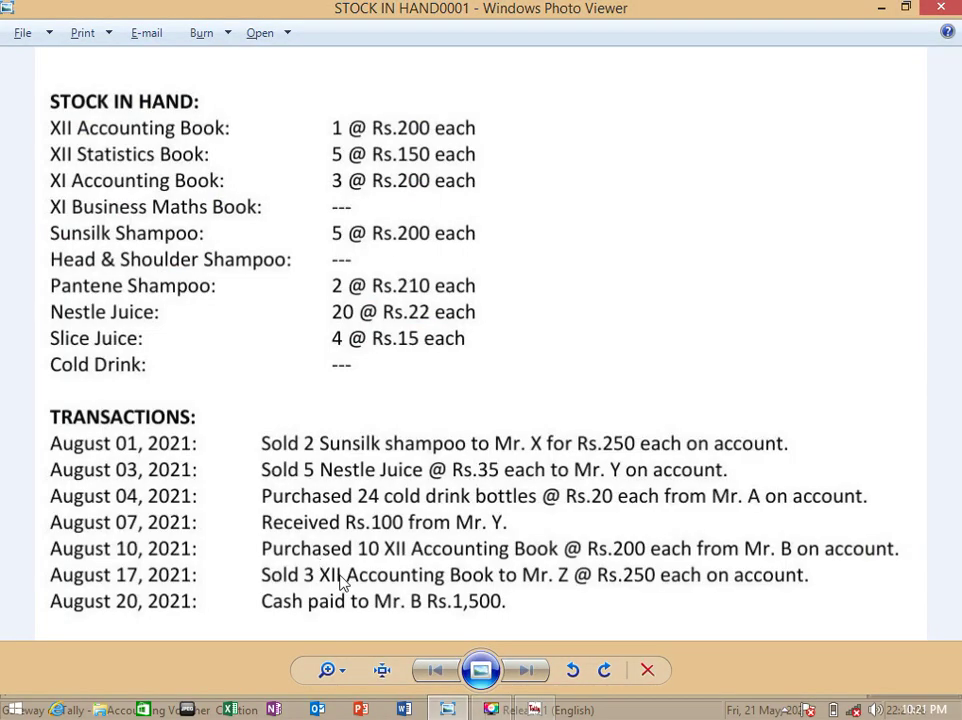
key(alt+Tab)
text(X)
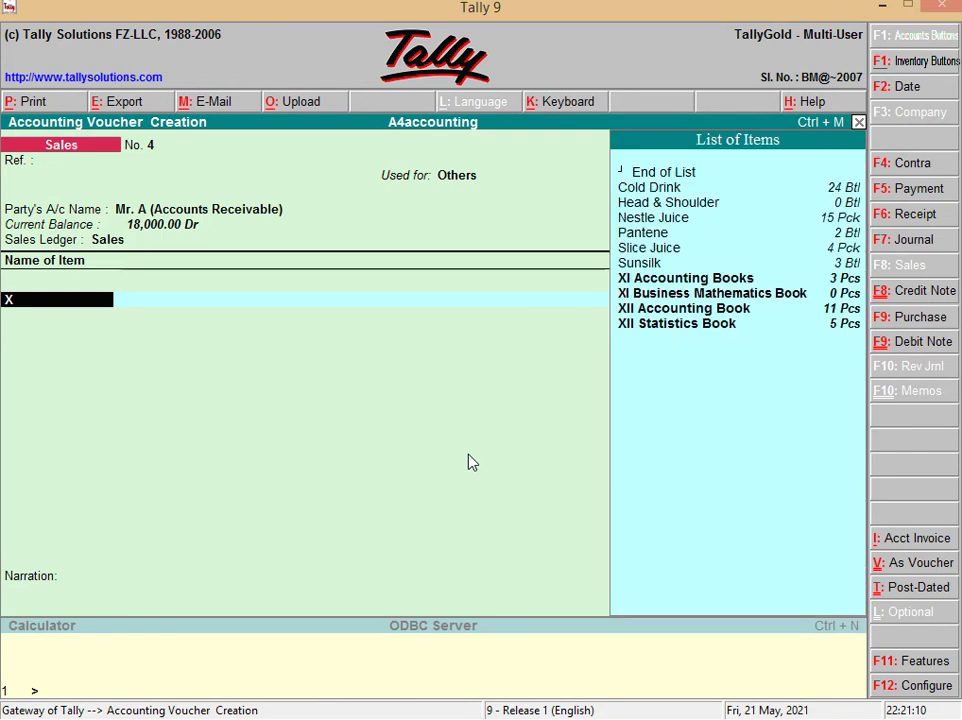
key(Down)
key(Down)
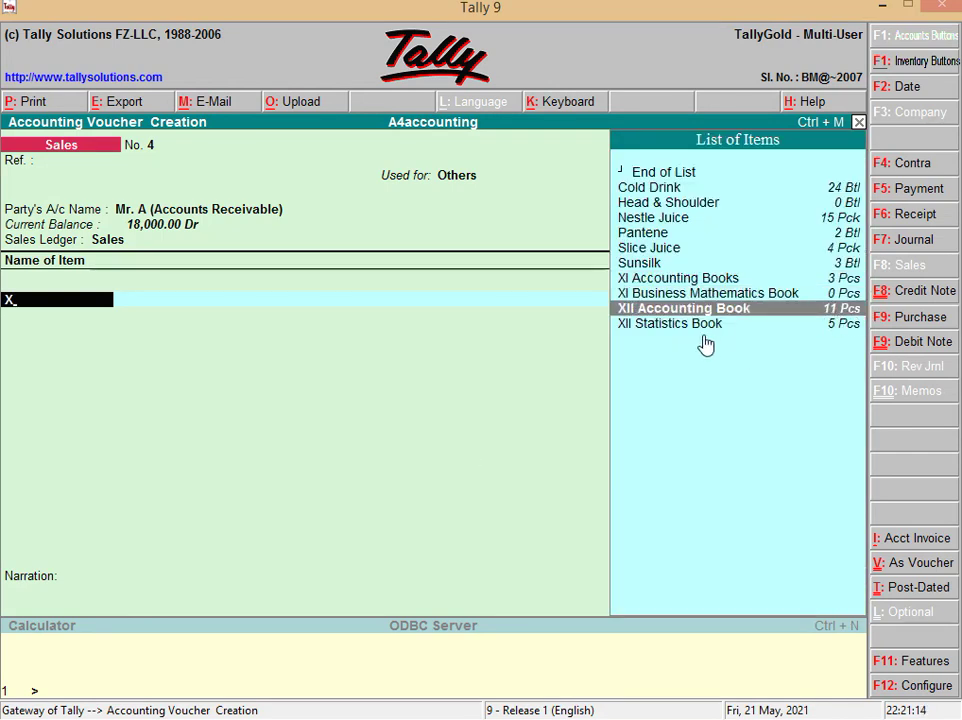
key(Return)
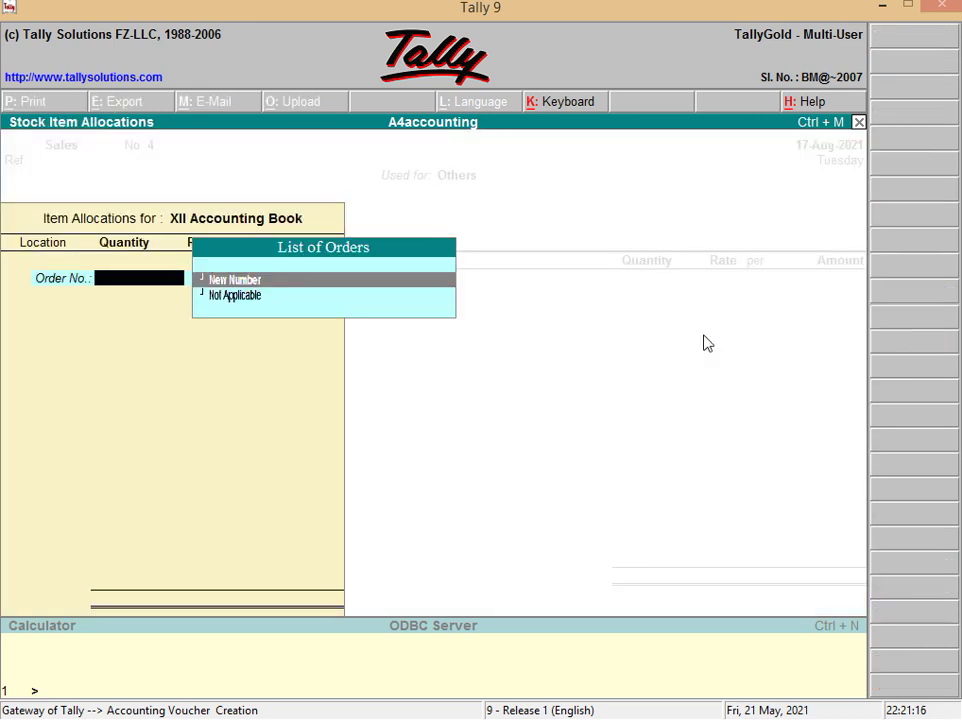
- Mark the sold book's order number as Not Applicable and choose Karachi as its stock location
key(Down)
key(Return)
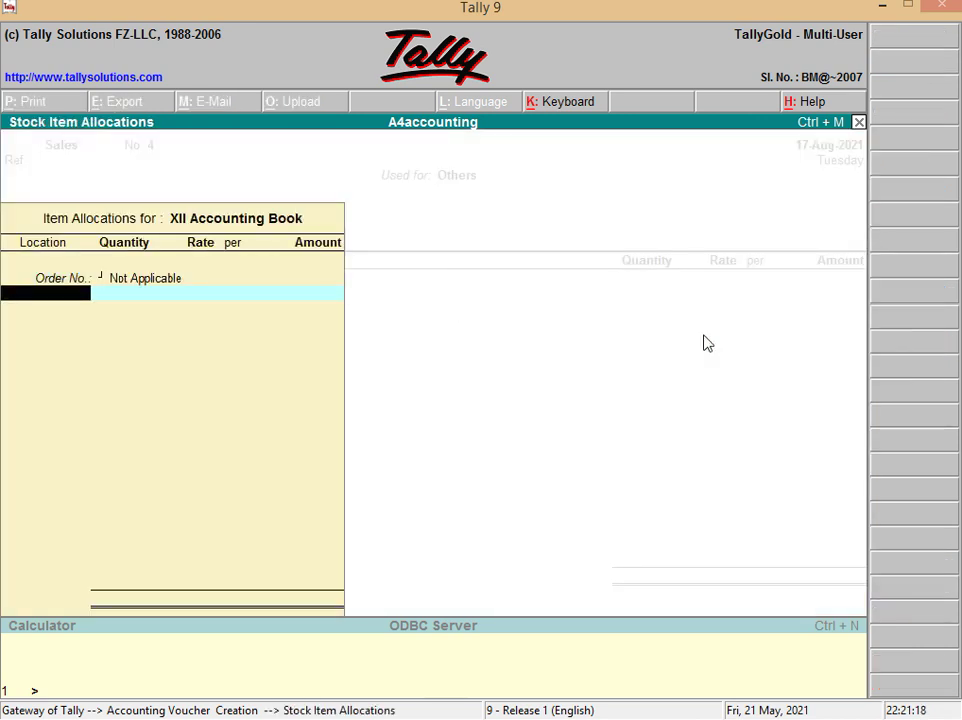
text(K)
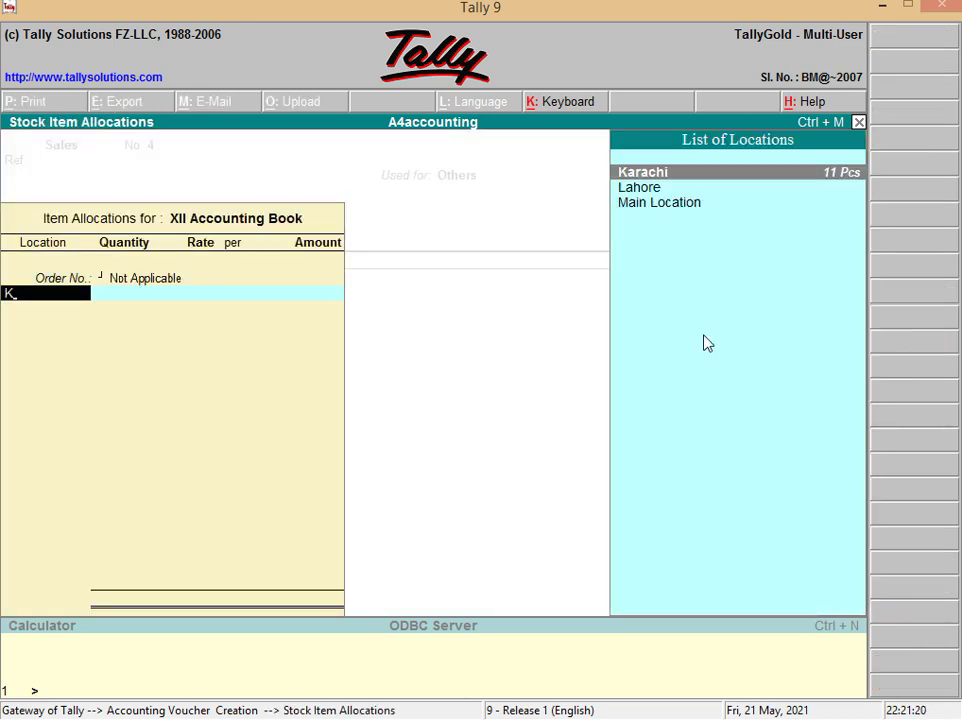
key(Return)
- Check the August 17 sale in Windows Photo Viewer and enter 3 Pcs at a rate of 250.00 in Tally
key(alt+Tab)
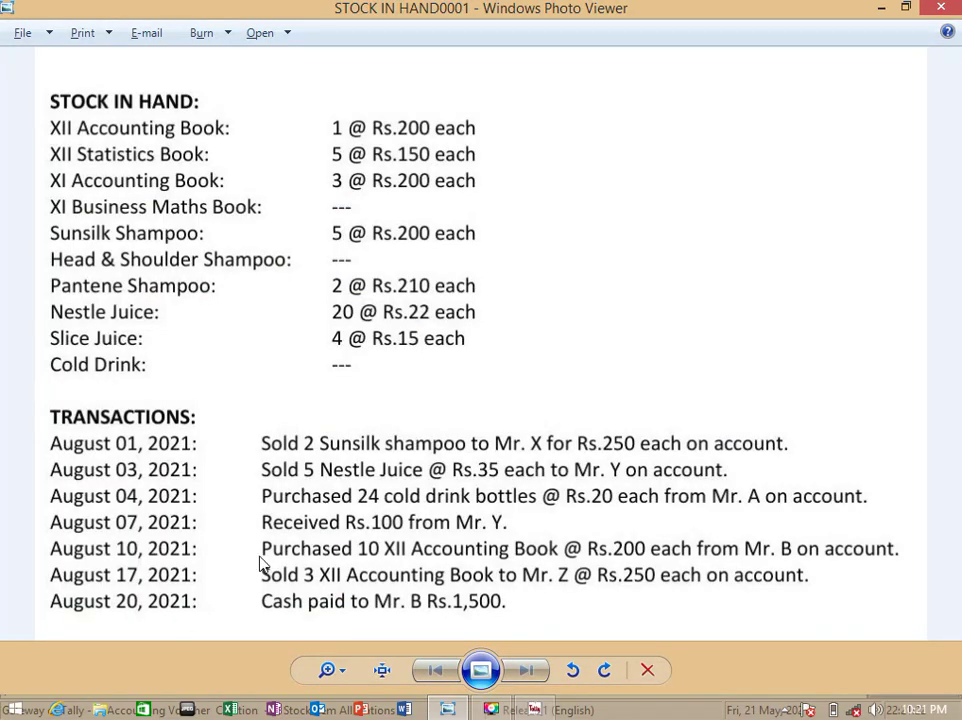
key(alt+Tab)
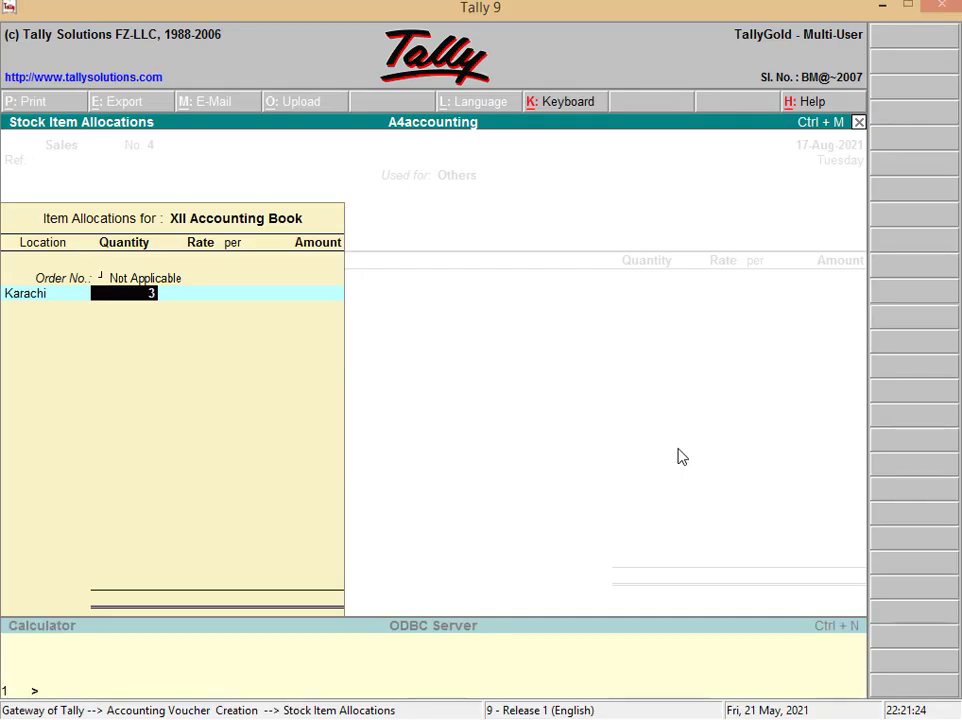
key(Return)
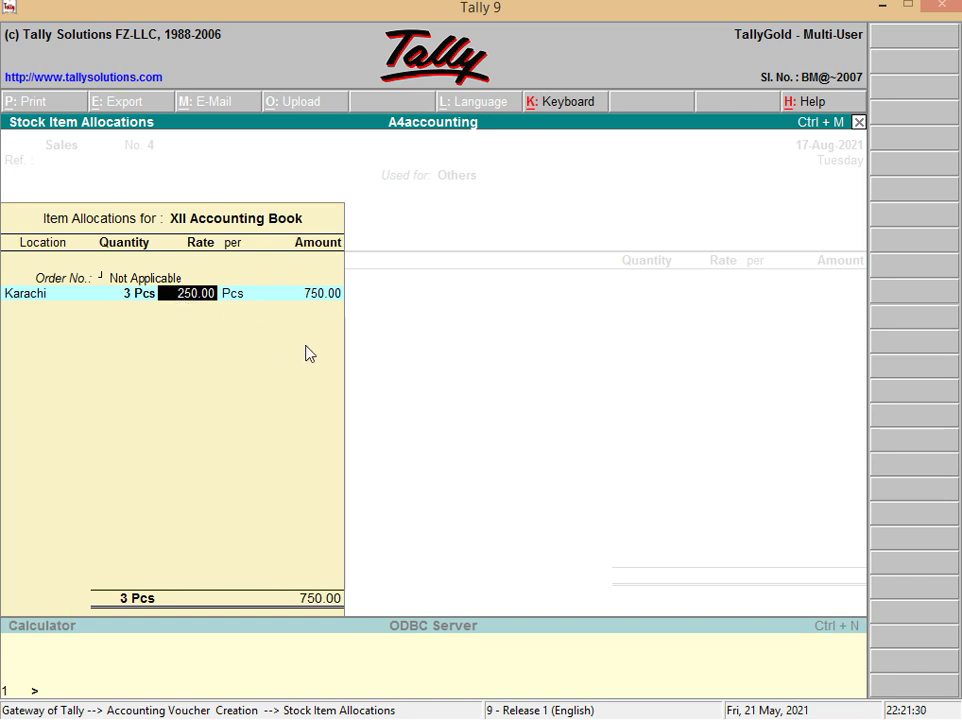
key(Return)
key(Return)
key(Return)
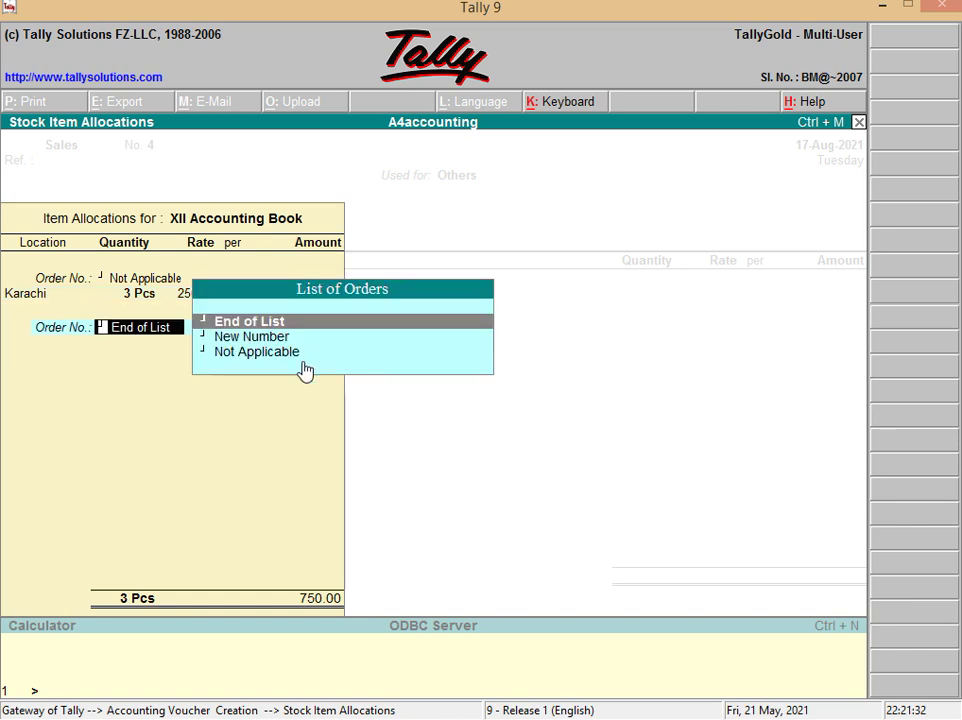
- Finish the item allocation and item list, leave the narration blank, and save the August 17 sales voucher
key(Return)
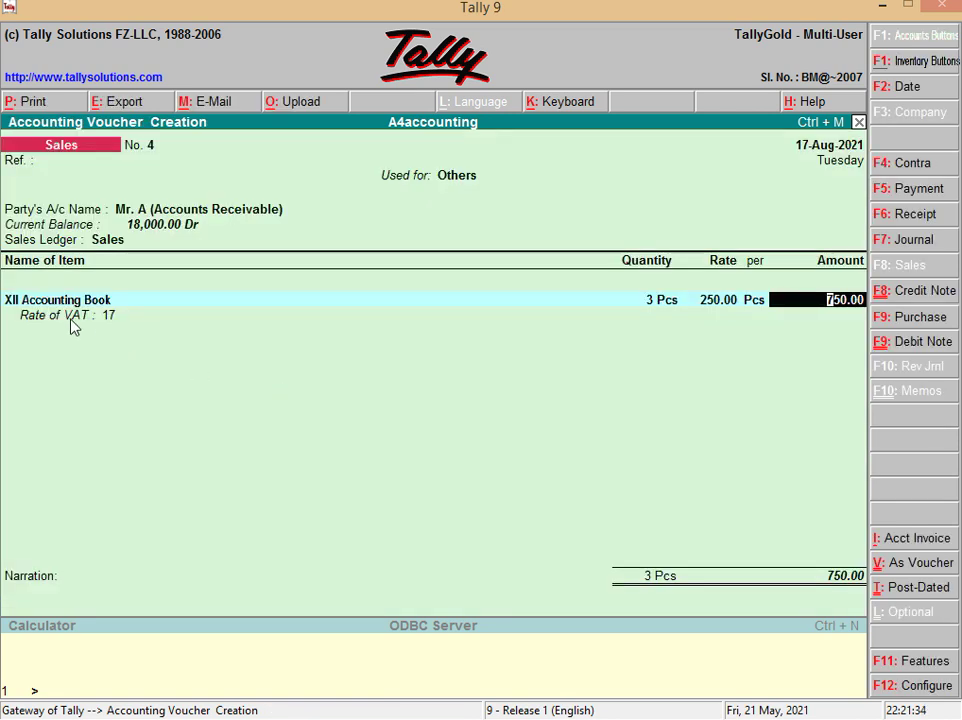
key(Return)
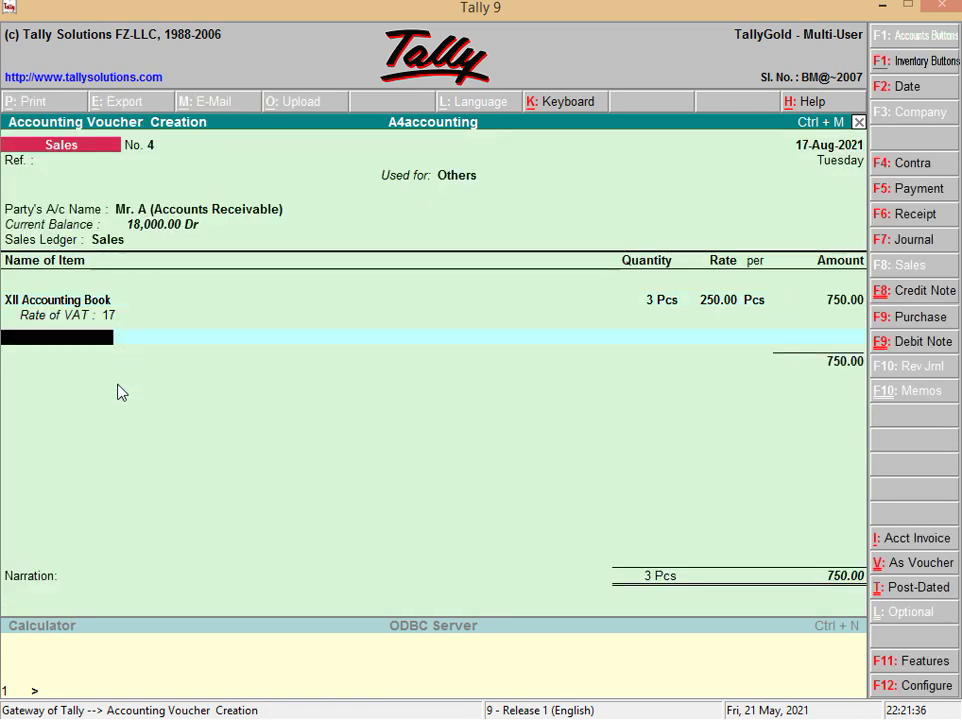
key(Return)
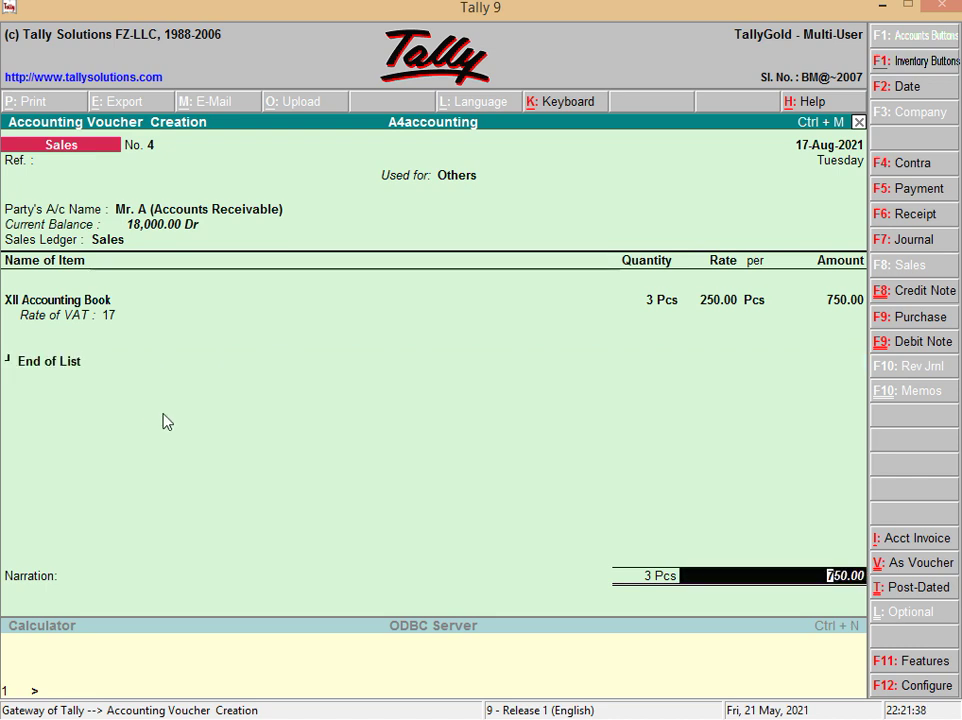
key(Return)
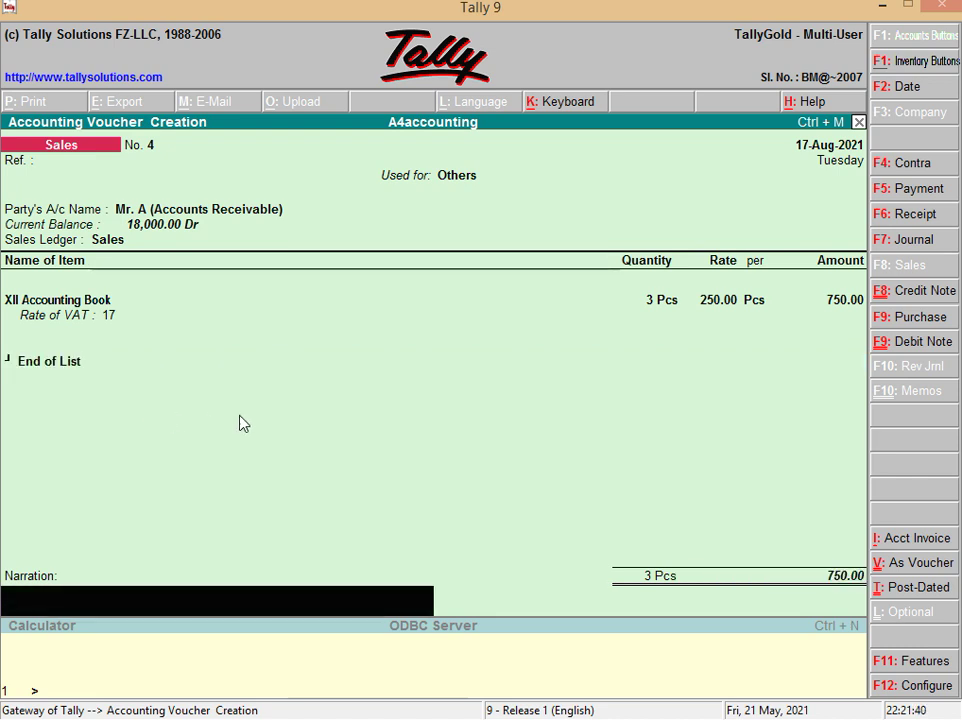
key(Return)
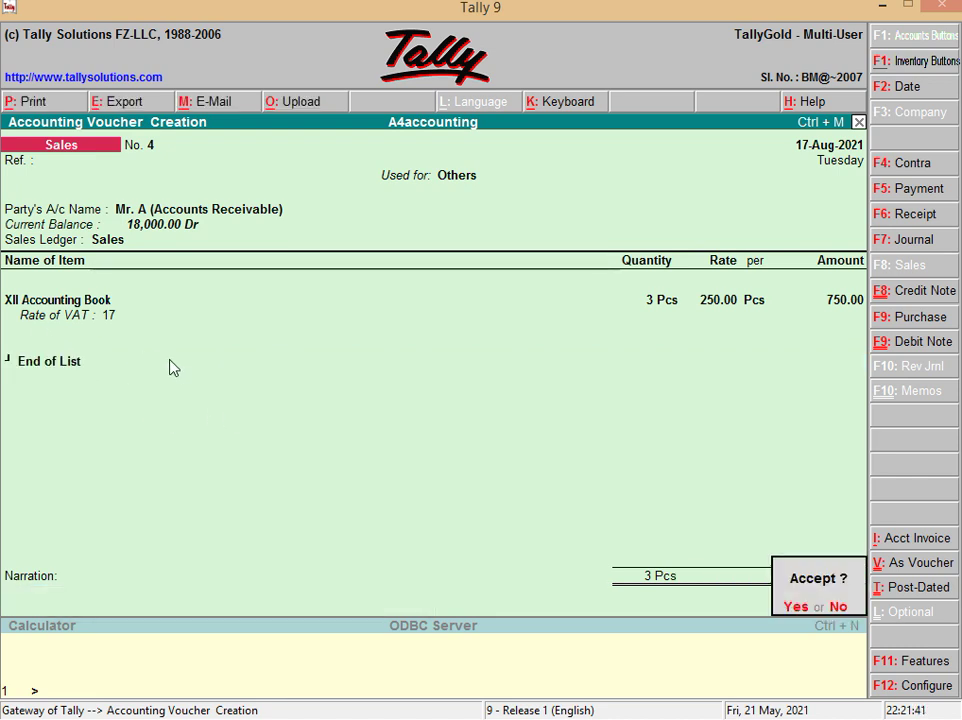
click(791, 613)
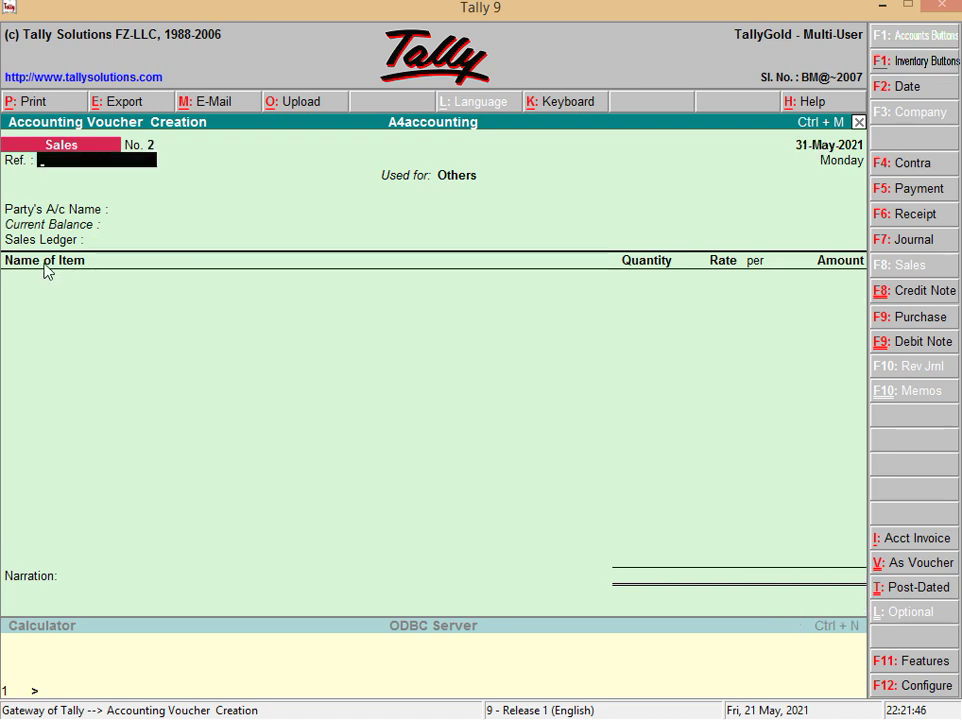
- Check the August 20 transaction in Windows Photo Viewer and return to Tally
key(Escape)
key(y)
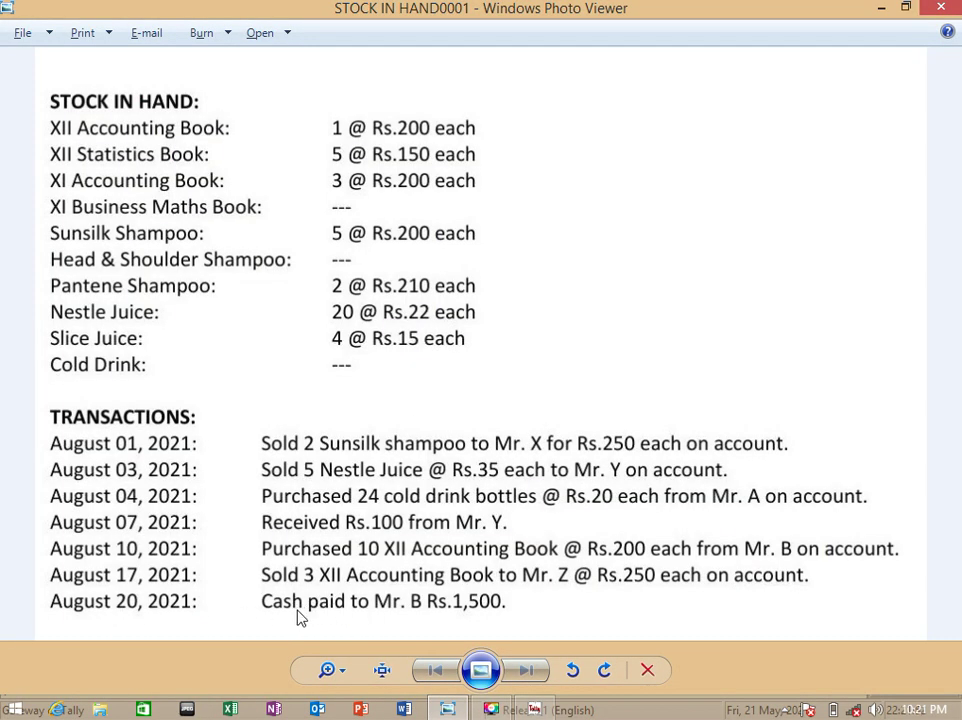
key(alt+Tab)
key(Down)
key(Down)
key(Return)
key(alt+Tab)
key(alt+Tab)
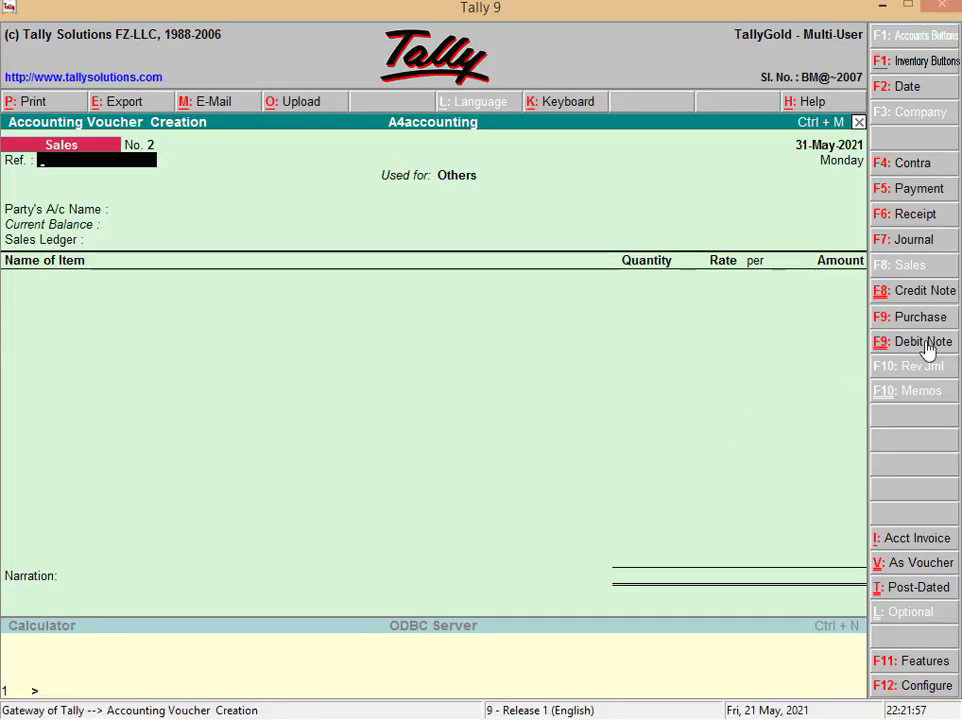
- Start a payment voucher in Tally and date it 20-08-2021
click(922, 193)
key(Return)
key(alt+Tab)
key(alt+Tab)
text(0-)
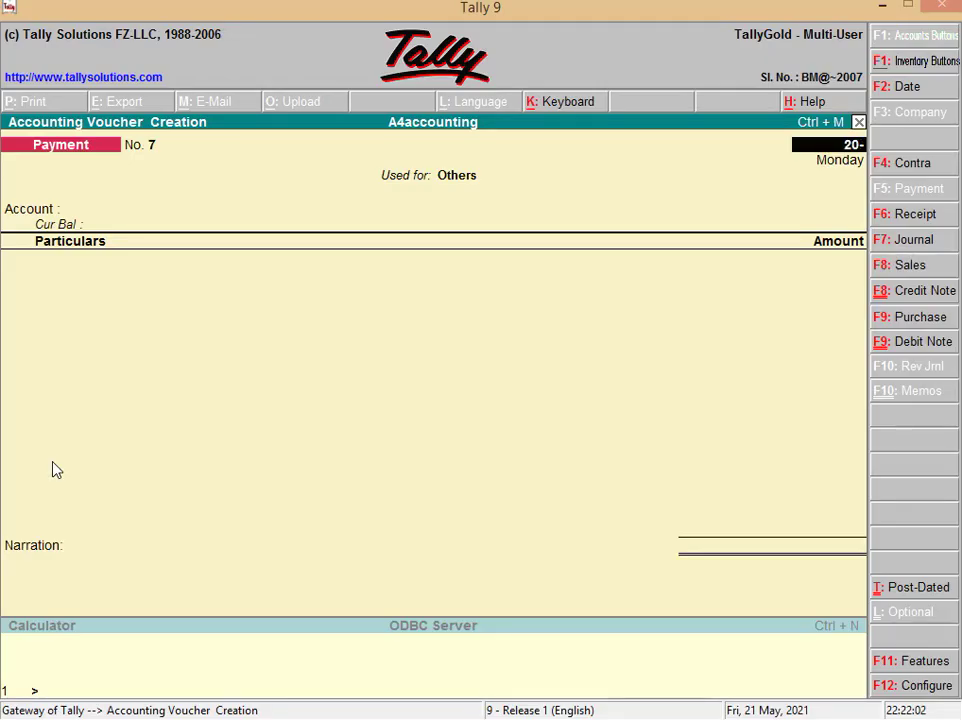
text(08-2021)
key(Return)
- Keep Others as the payment's use and choose Cash as the paying account
key(Return)
key(Return)
key(BackSpace)
key(alt+Tab)
key(alt+Tab)
key(Down)
key(Return)
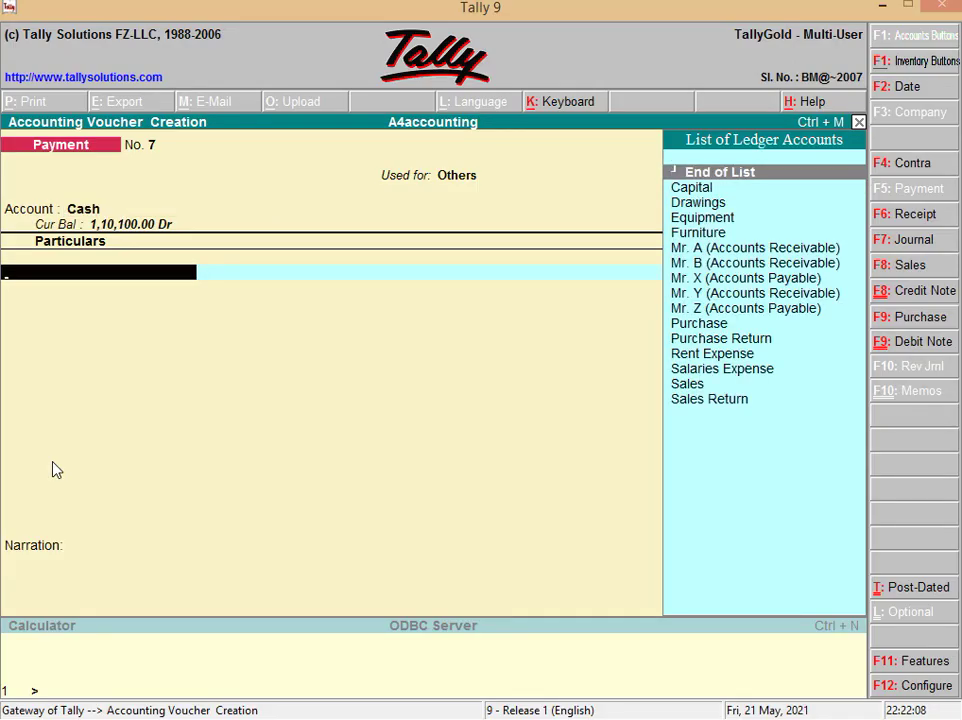
- Check the payee in Windows Photo Viewer and choose Mr. X (Accounts Payable) as the payment's ledger in Tally
key(alt+Tab)
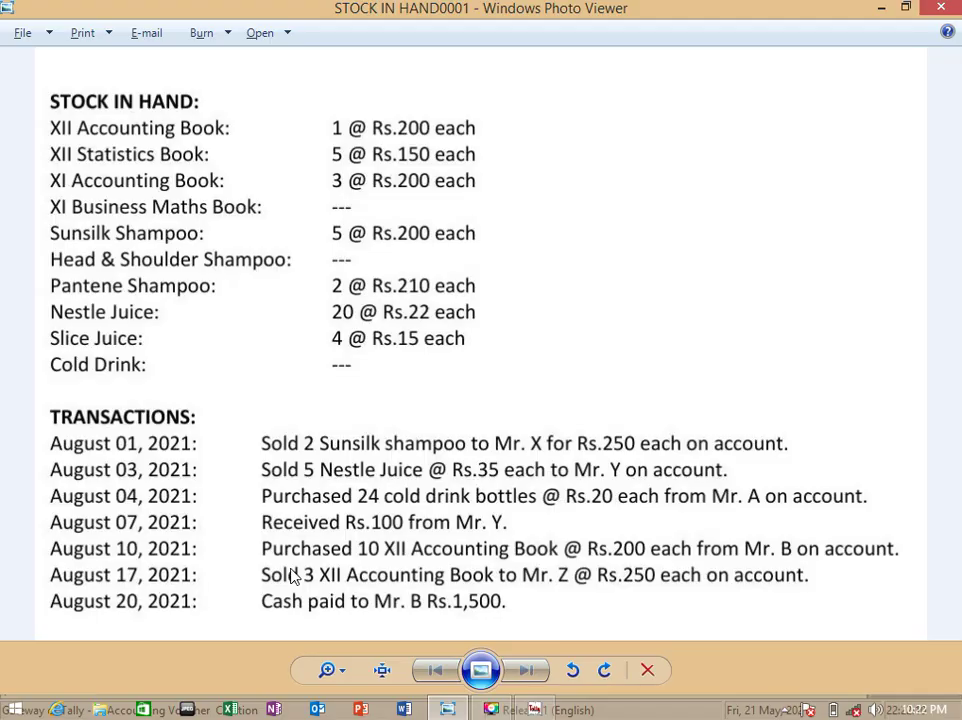
key(alt+Tab)
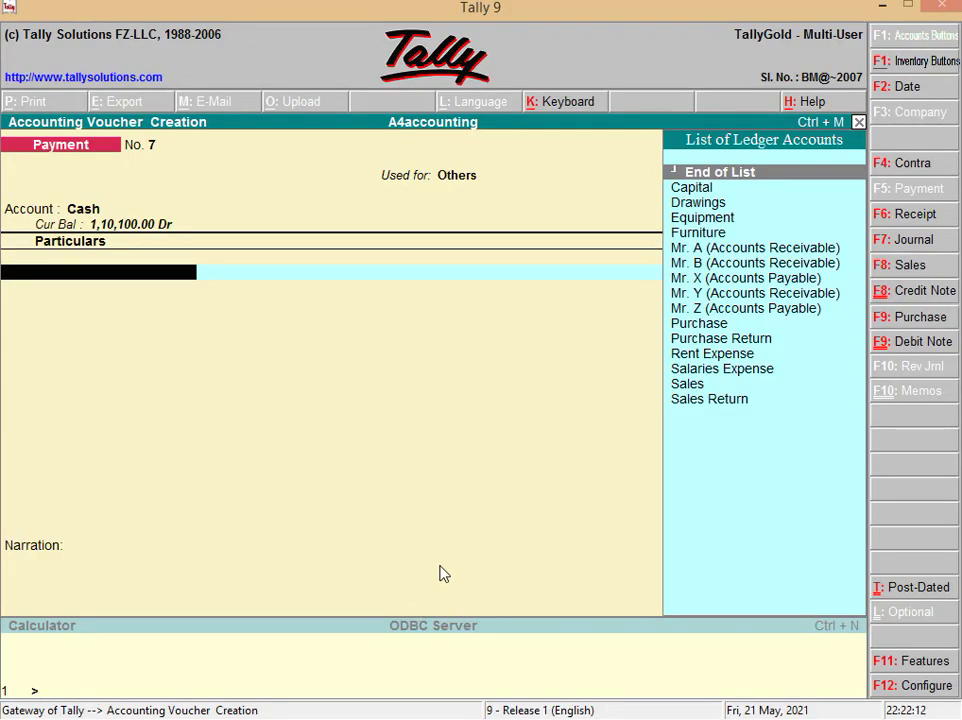
key(alt+Tab)
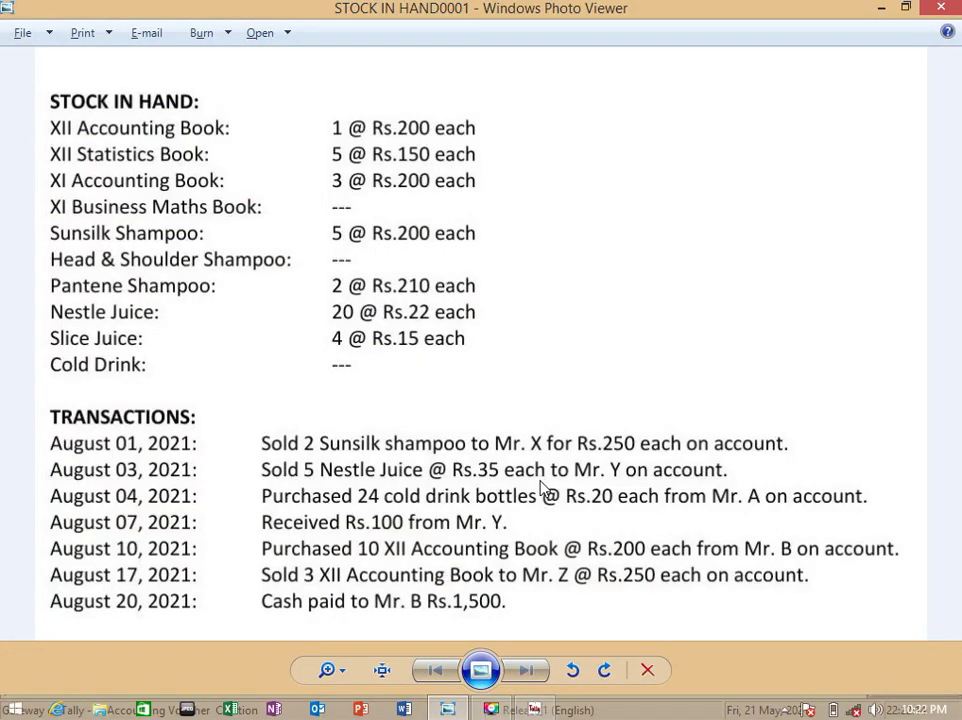
key(alt+Tab)
key(Down)
key(Down)
key(Down)
key(Down)
key(Down)
key(Down)
key(Down)
key(Down)
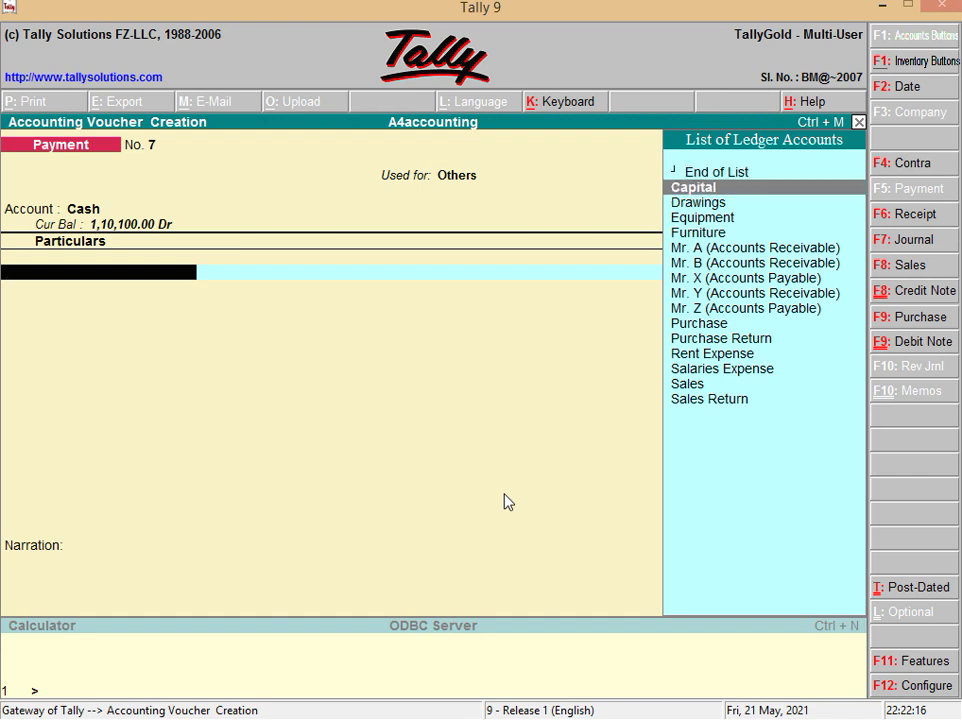
key(Up)
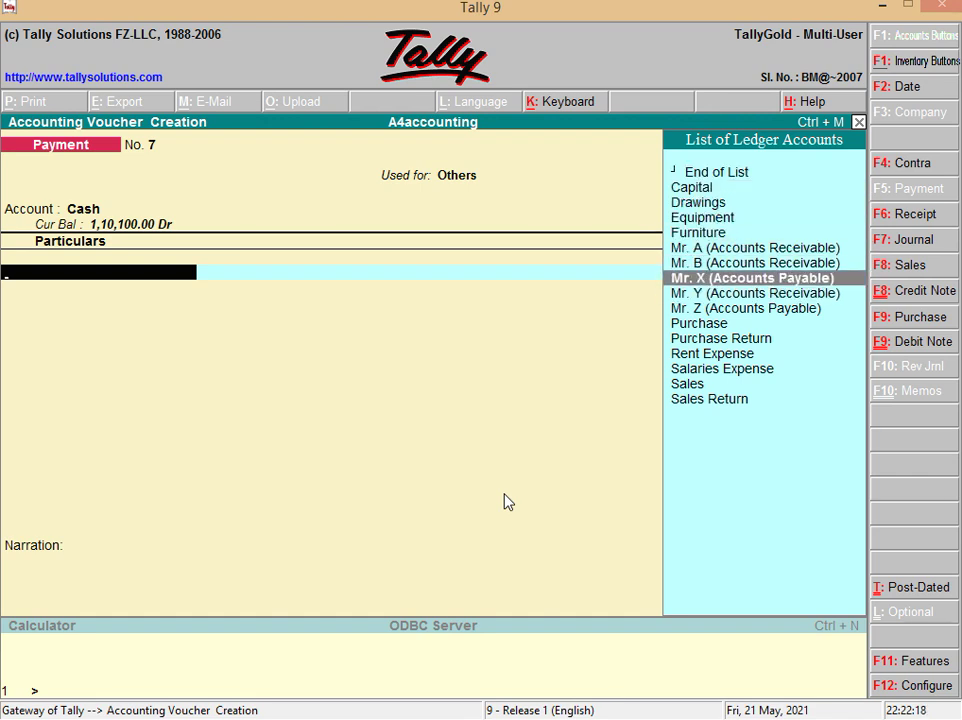
key(Return)
- Check the paid amount in Windows Photo Viewer, enter 1500 in Tally, and adjust it On Account
key(alt+Tab)
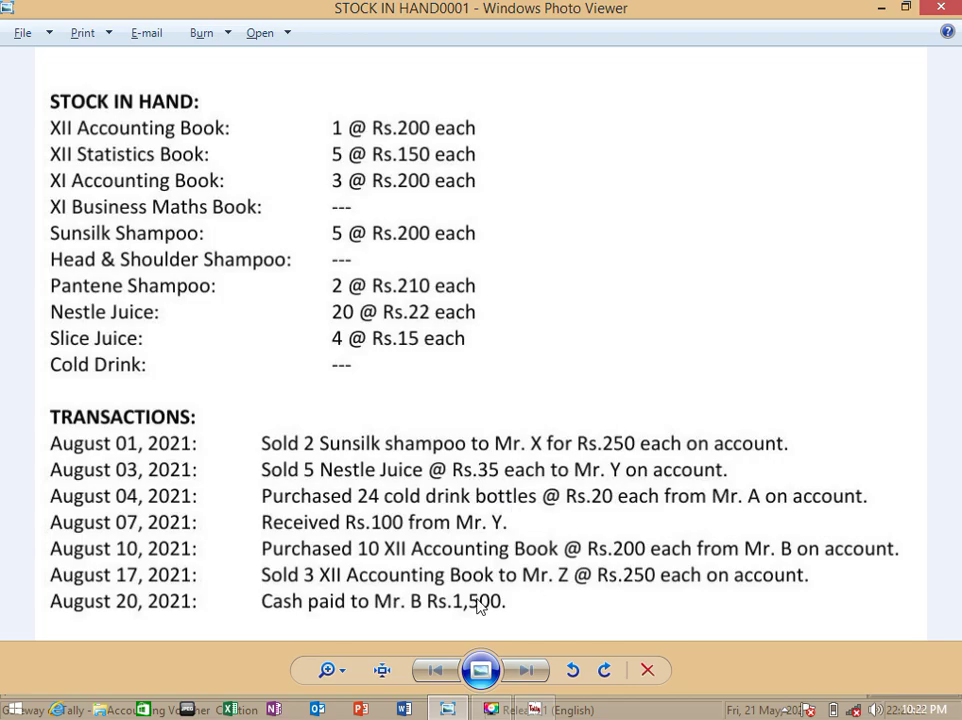
key(alt+Tab)
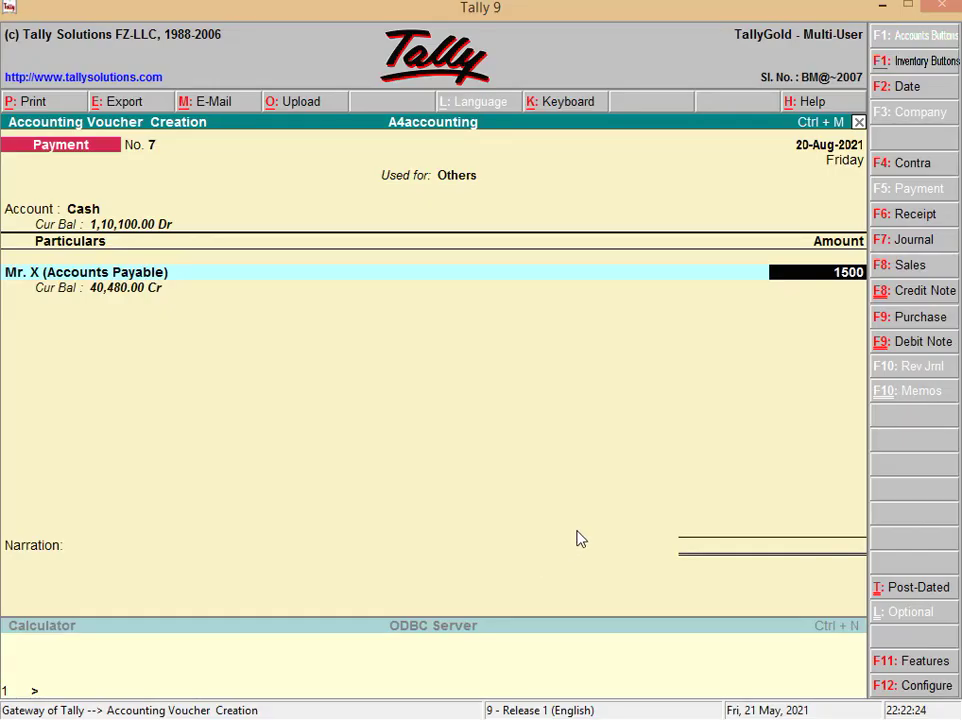
key(Return)
key(Down)
key(Down)
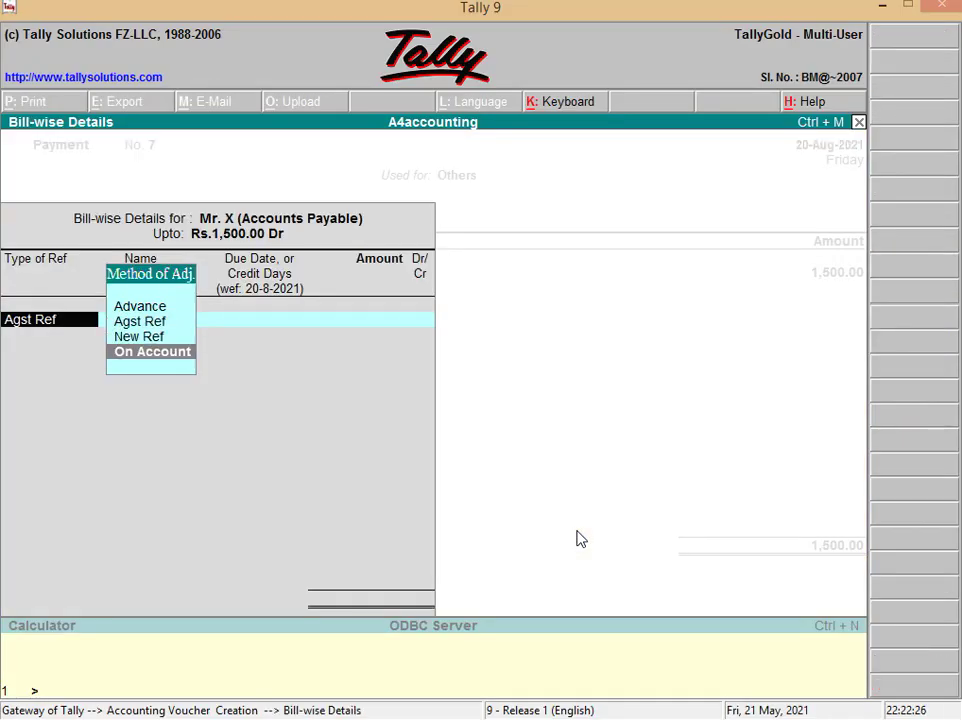
key(Return)
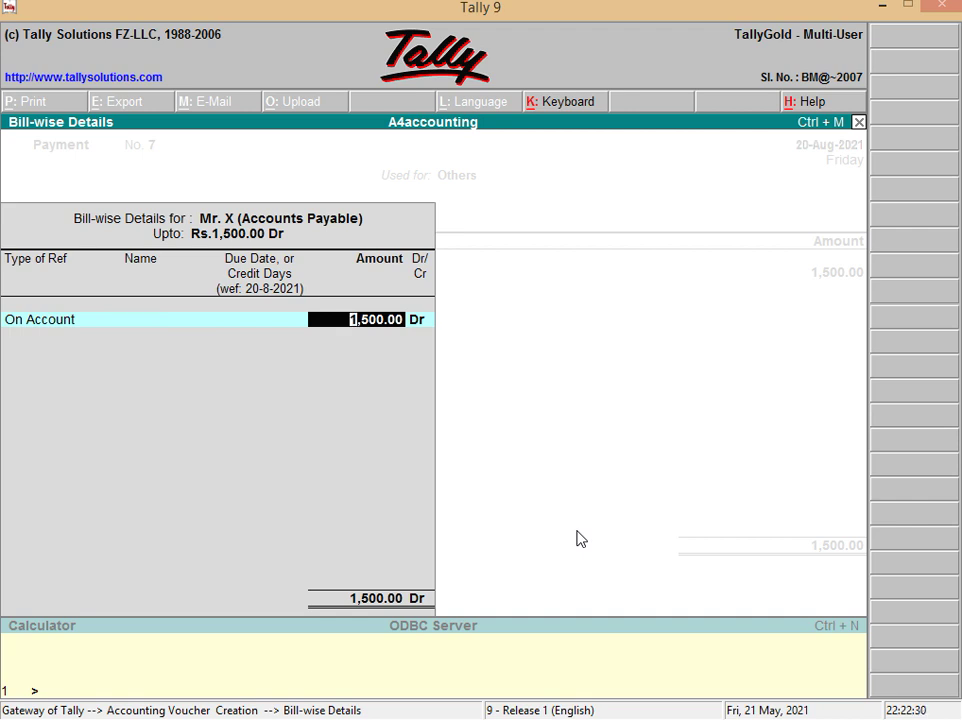
- Accept the bill-wise amount, save the August 20 payment voucher without a narration, and return to the Gateway of Tally
key(Return)
key(Return)
key(Return)
key(Return)
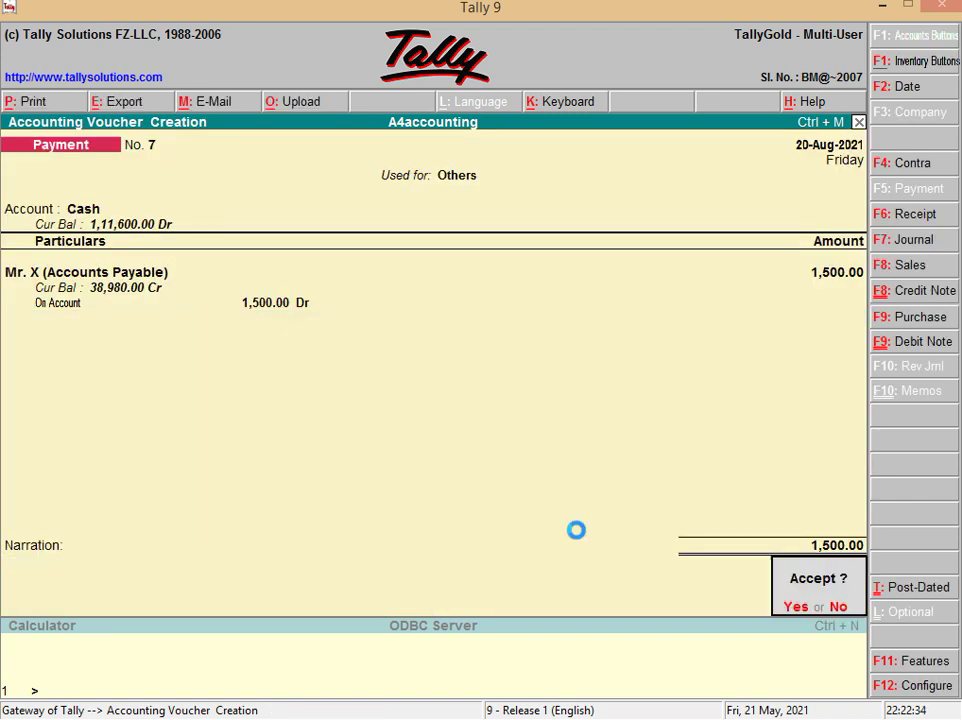
key(Return)
key(Escape)
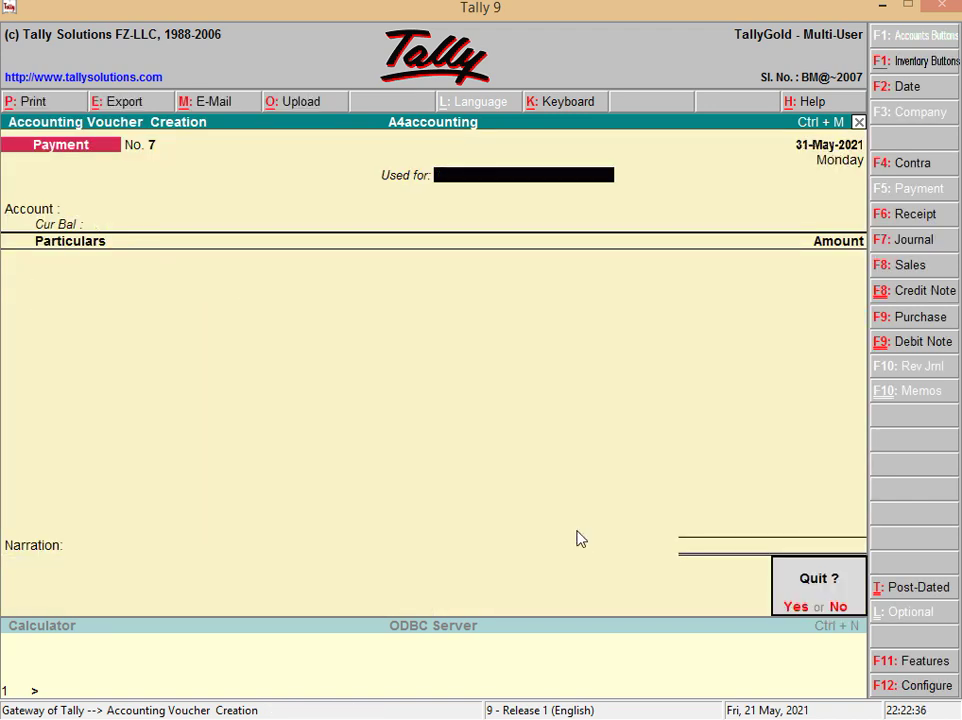
key(Return)
- Open the Stock Summary and compare its closing quantities with the stock list in Windows Photo Viewer
key(Down)
key(Down)
key(Down)
key(Down)
key(Down)
key(Down)
key(Down)
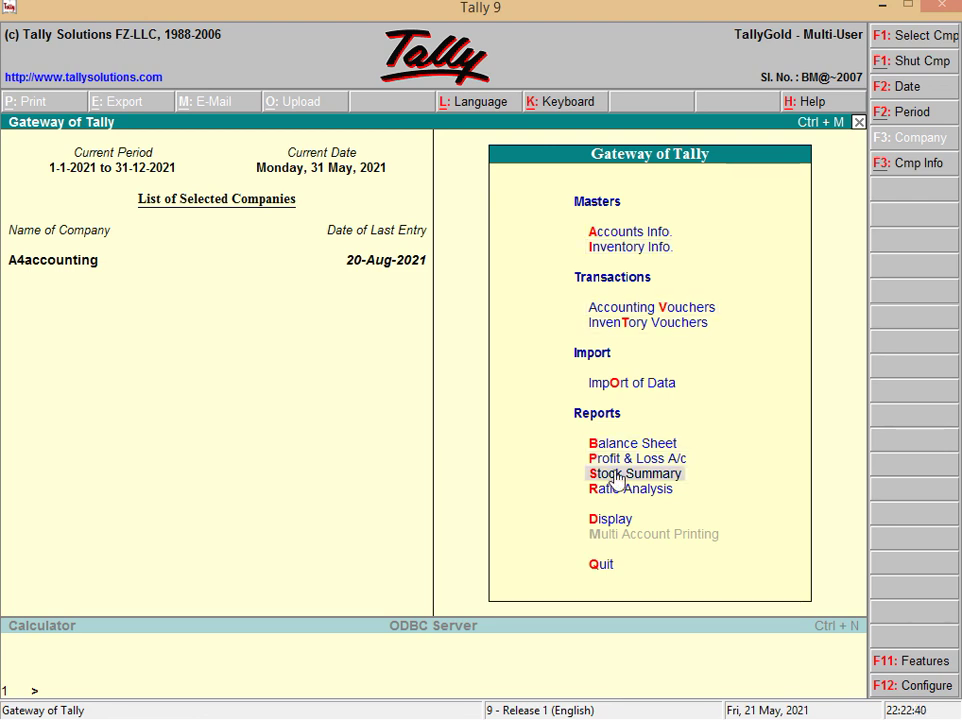
key(Return)
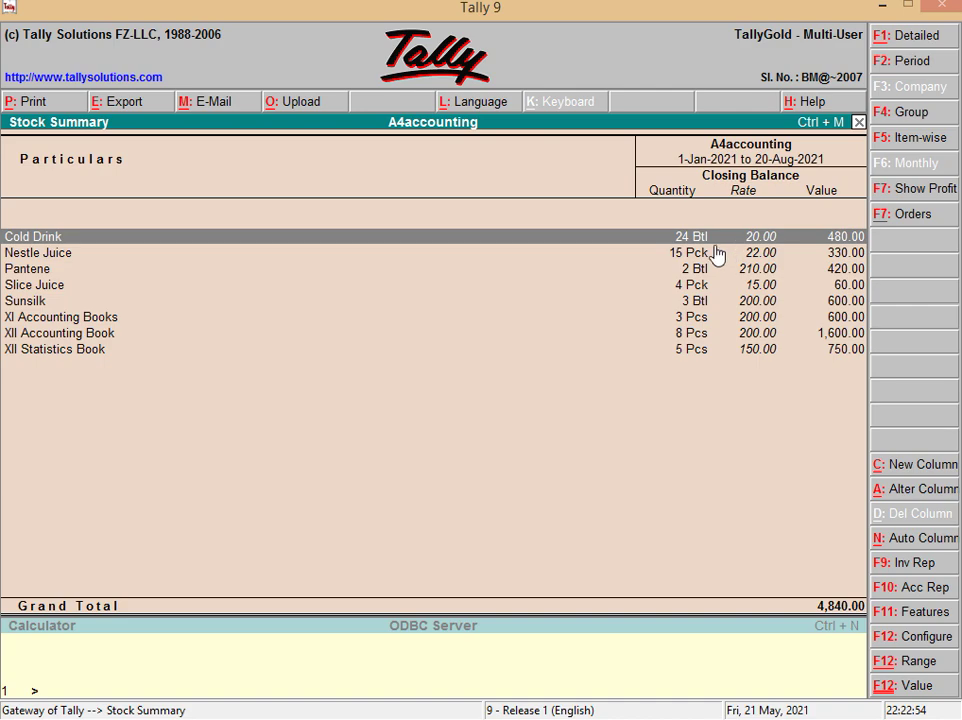
key(alt+Tab)
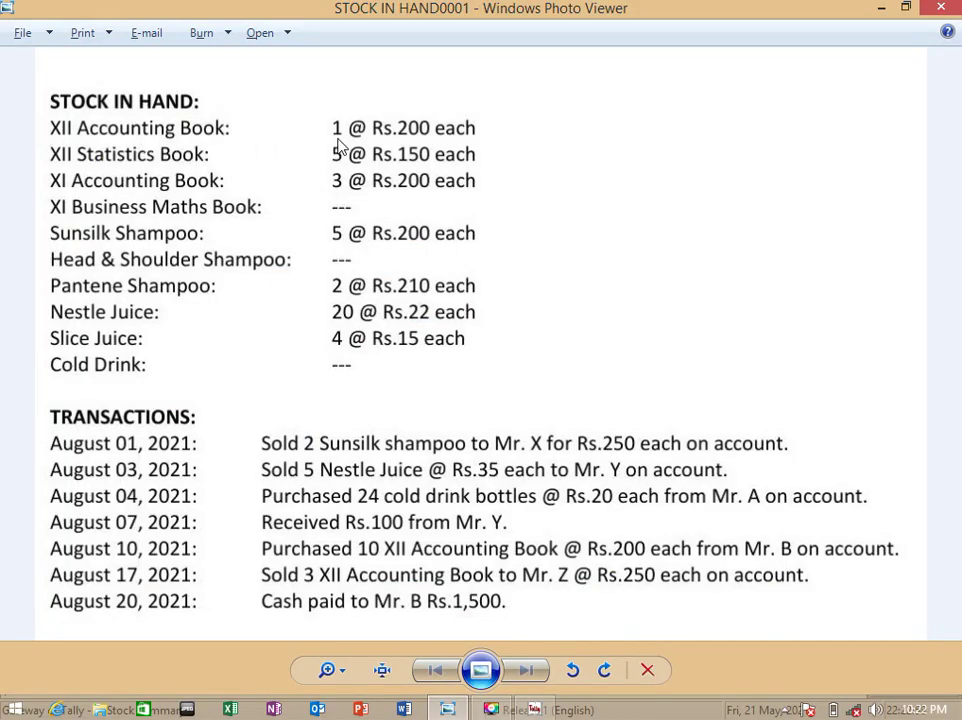
key(alt+Tab)
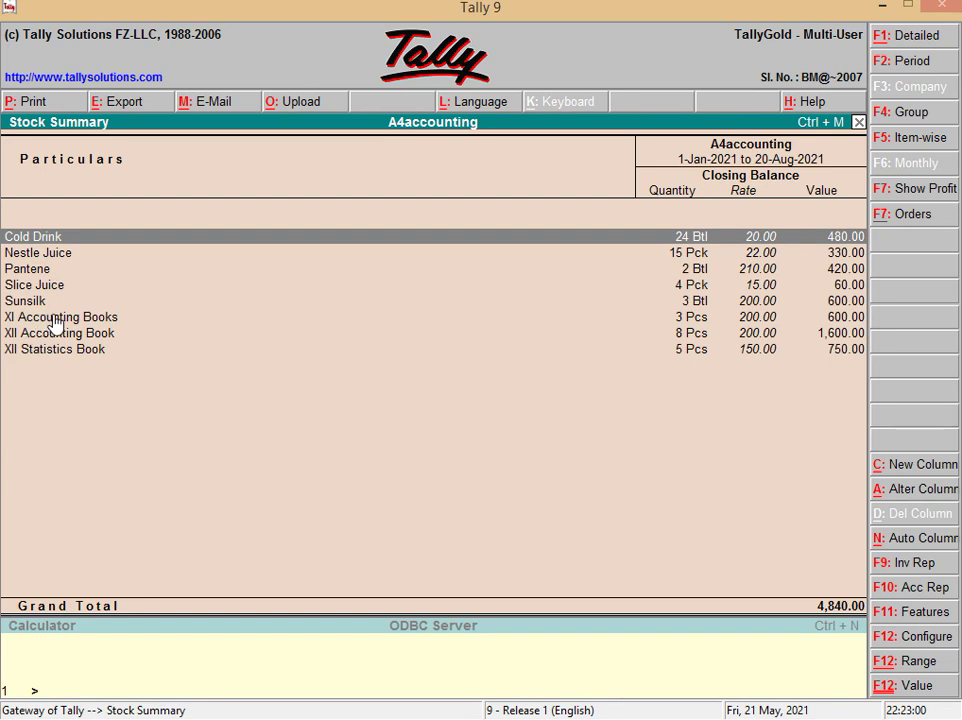
- Open the XII Accounting Book's monthly summary and compare its August inward and outward quantities with the transactions in Windows Photo Viewer
click(691, 339)
click(694, 345)
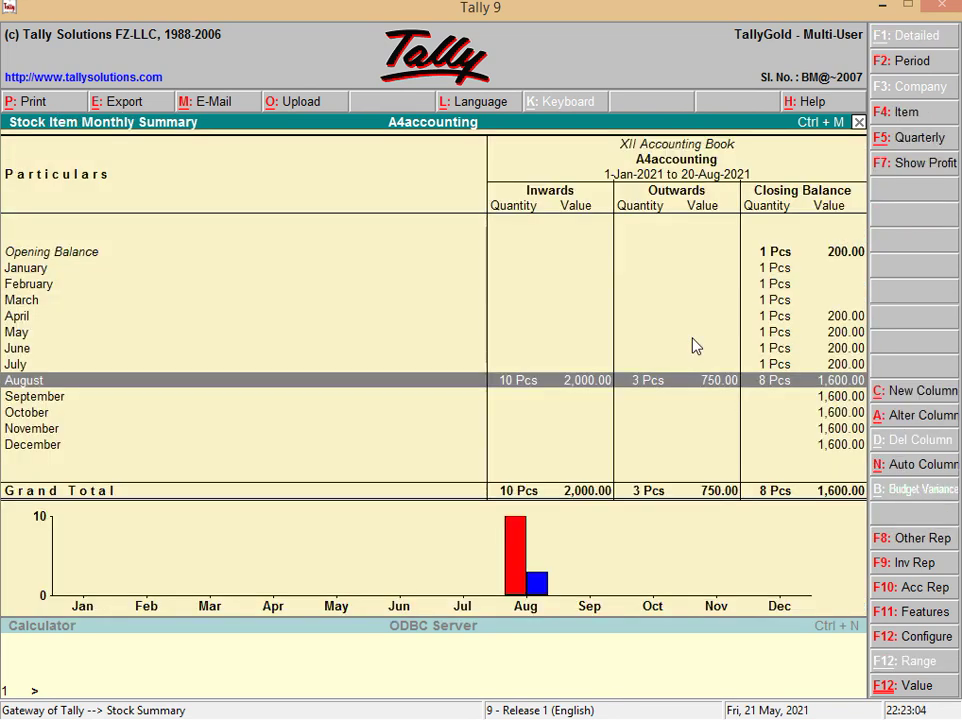
key(alt+Tab)
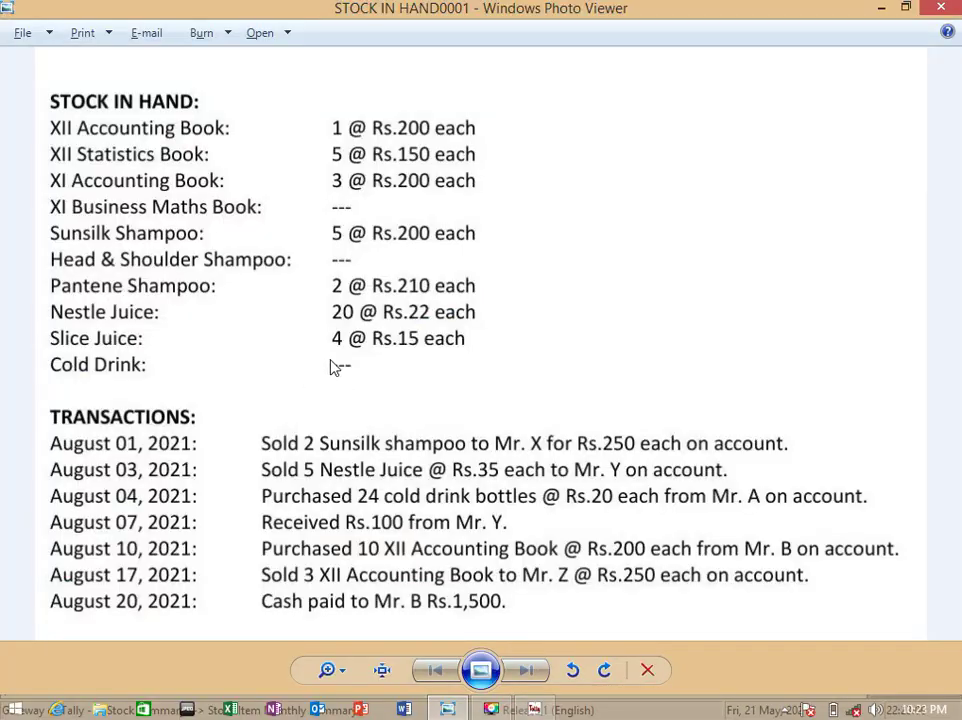
key(alt+Tab)
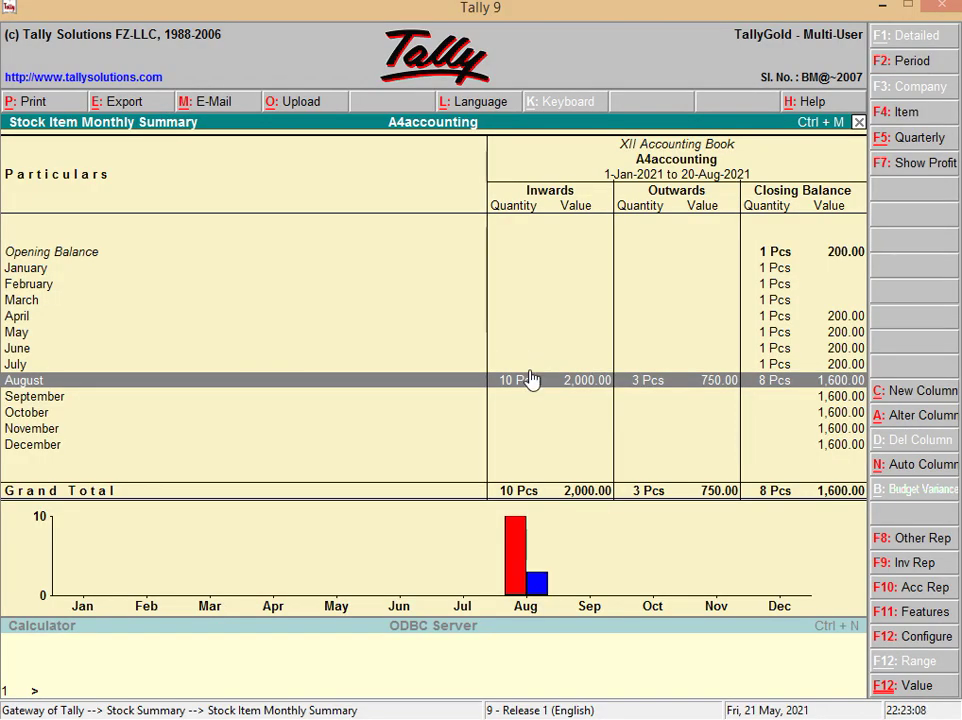
click(782, 365)
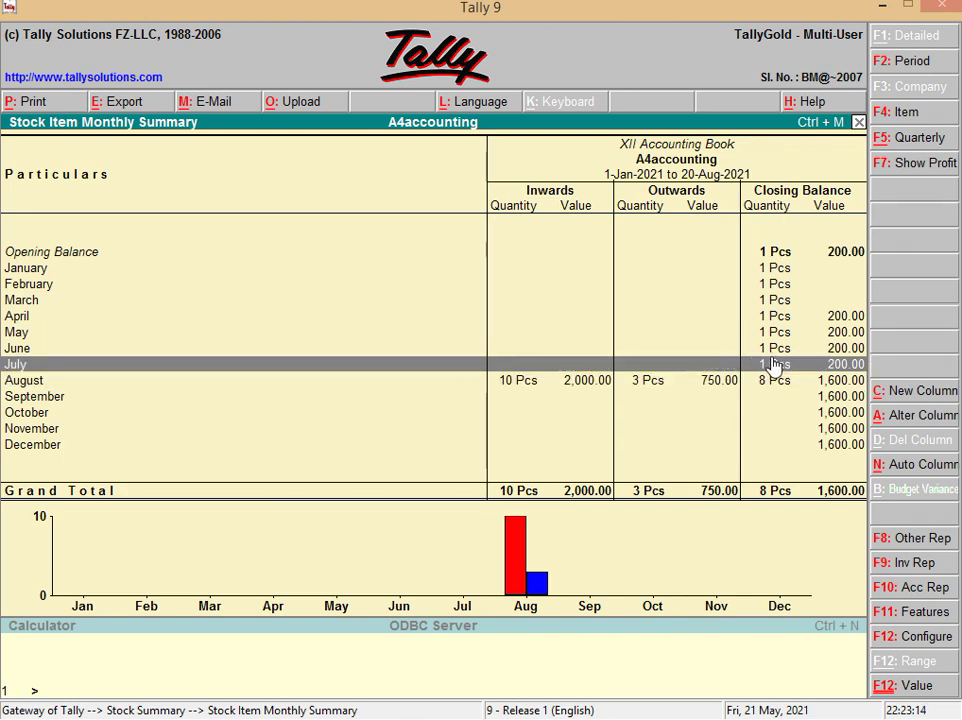
click(537, 384)
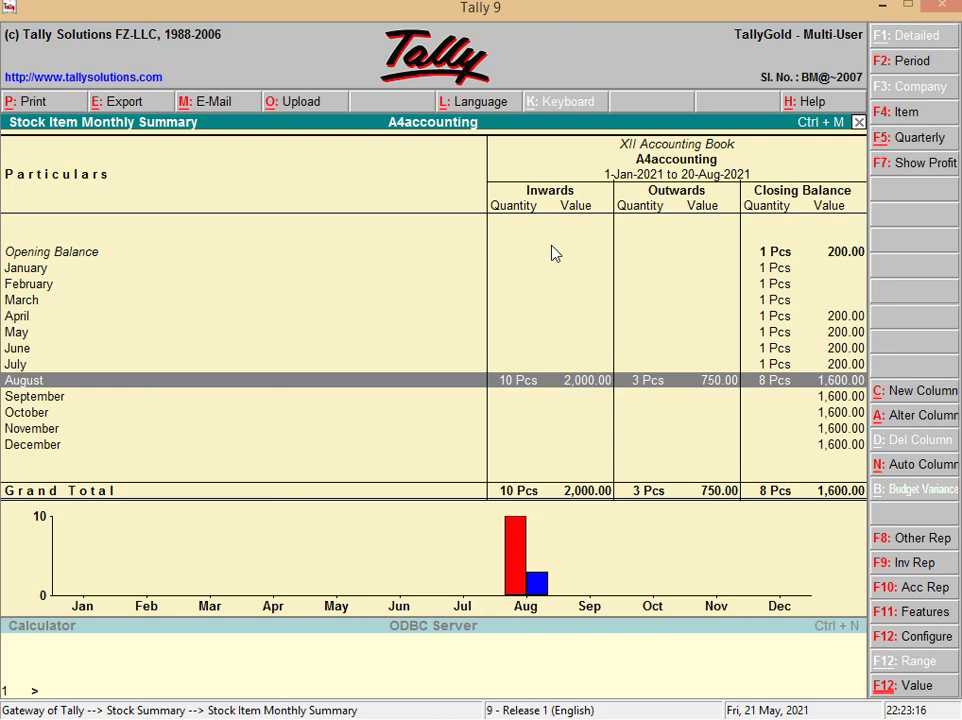